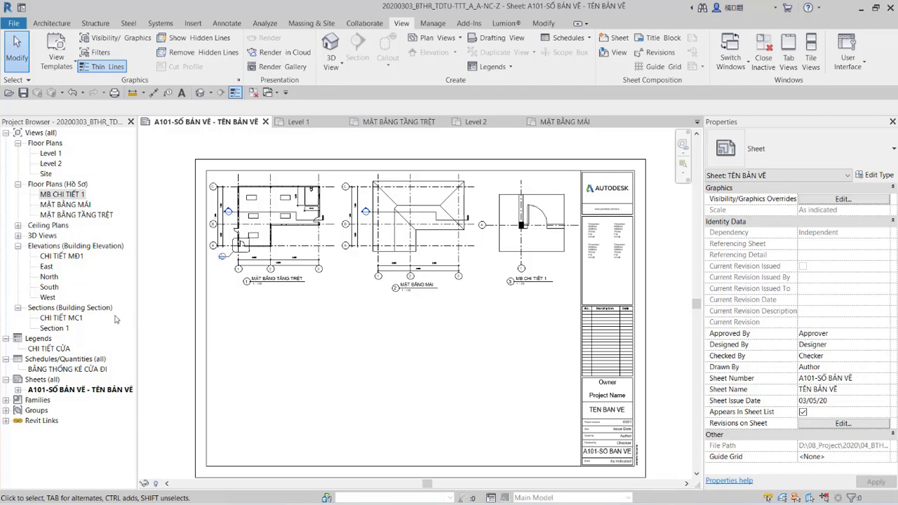
# - Duplicate the South elevation with its detailing
pyautogui.click(89, 248)
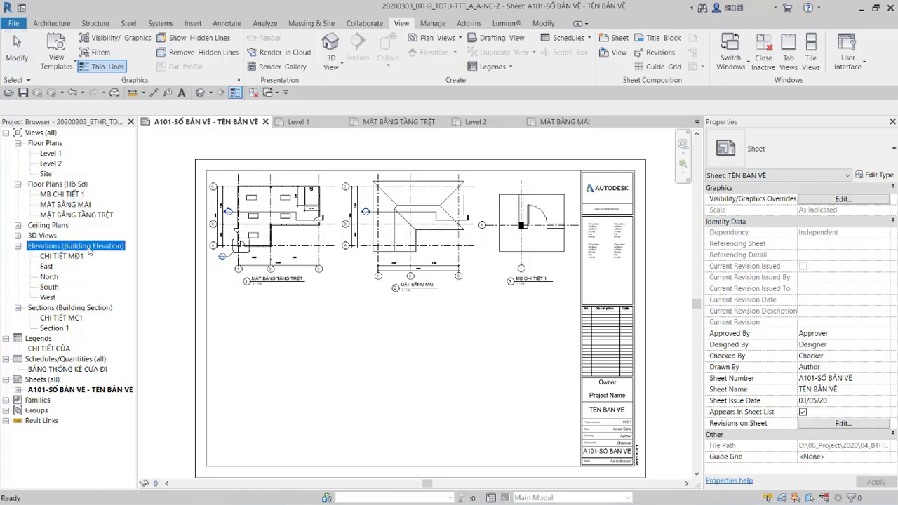
pyautogui.click(49, 287)
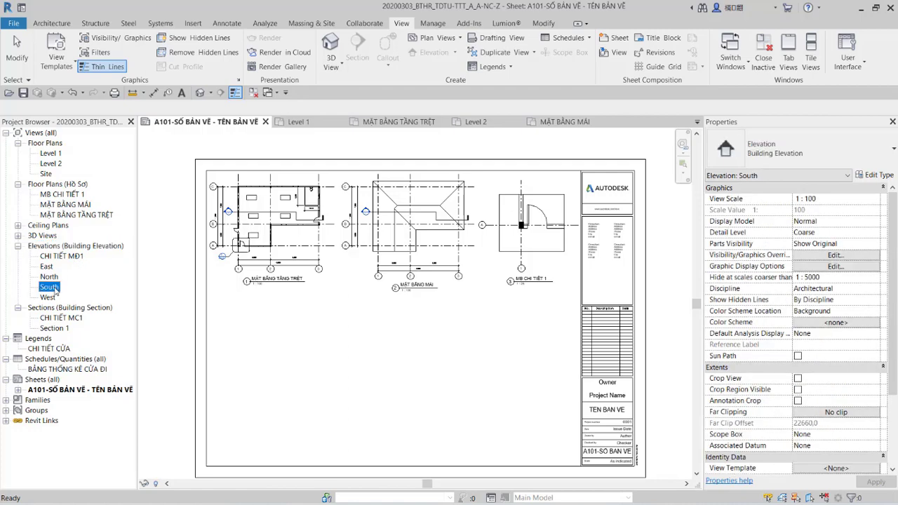
pyautogui.rightClick(56, 290)
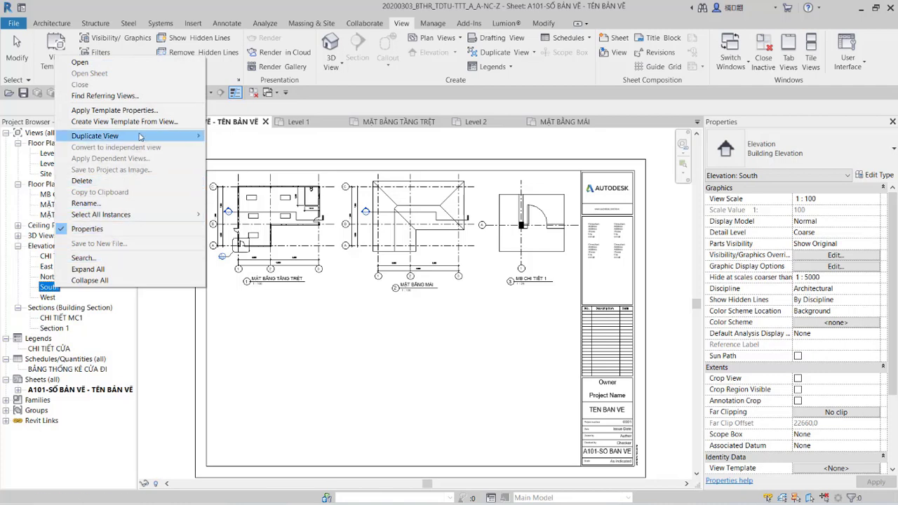
pyautogui.moveTo(95, 136)
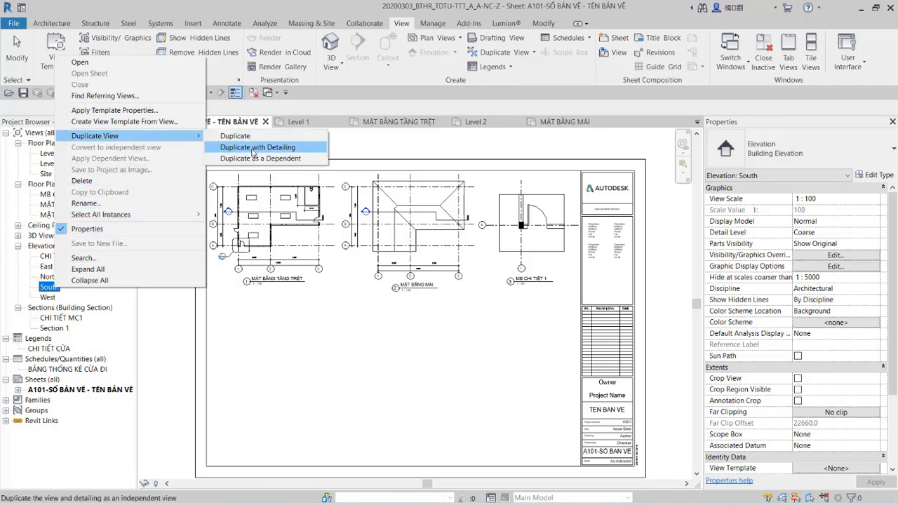
pyautogui.click(254, 150)
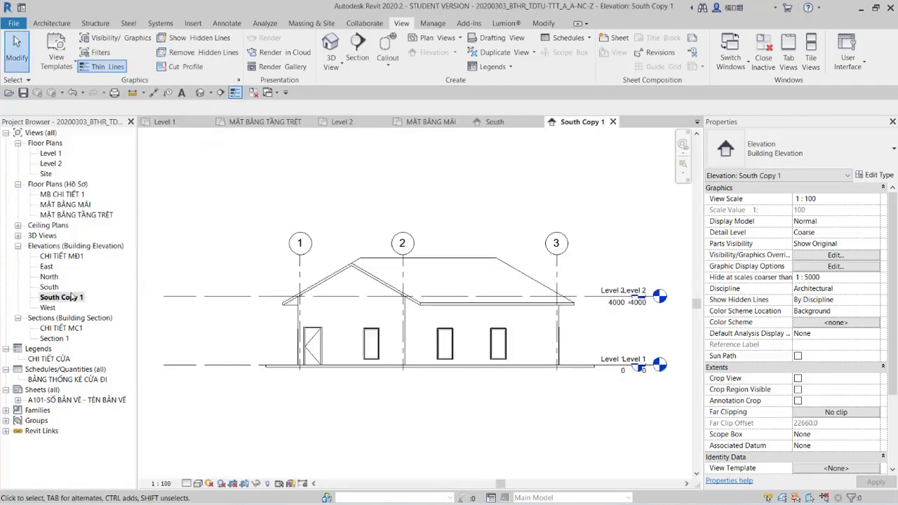
# - Rename the South Copy 1 view to 'MẶT ĐỨNG TRỤC 1-3'
pyautogui.click(71, 298)
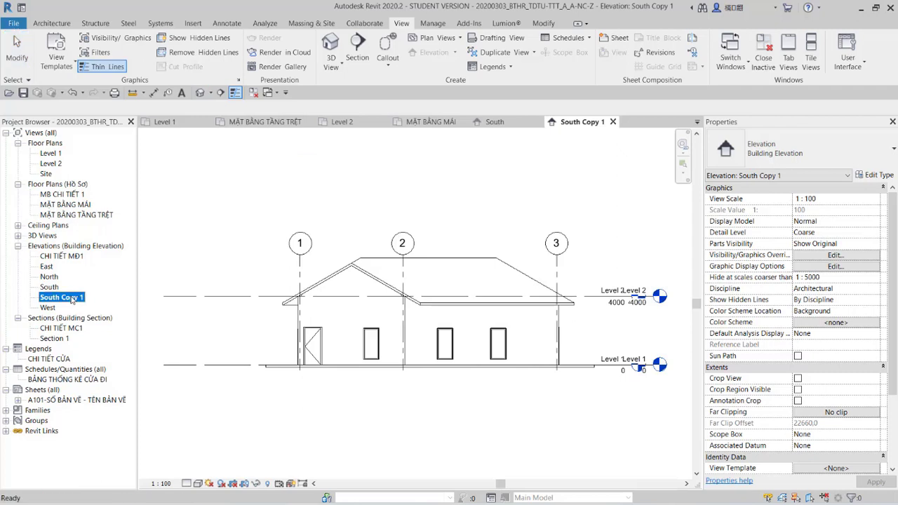
pyautogui.click(71, 298)
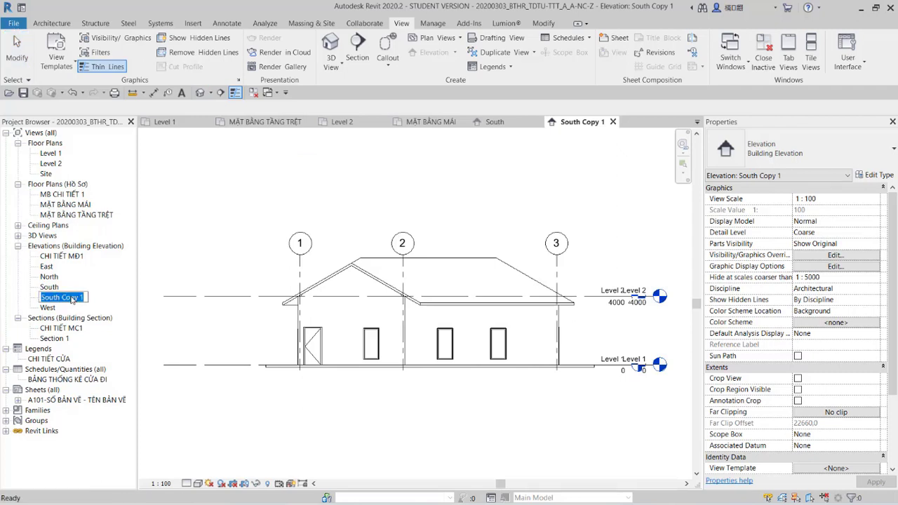
pyautogui.write('MẶ')
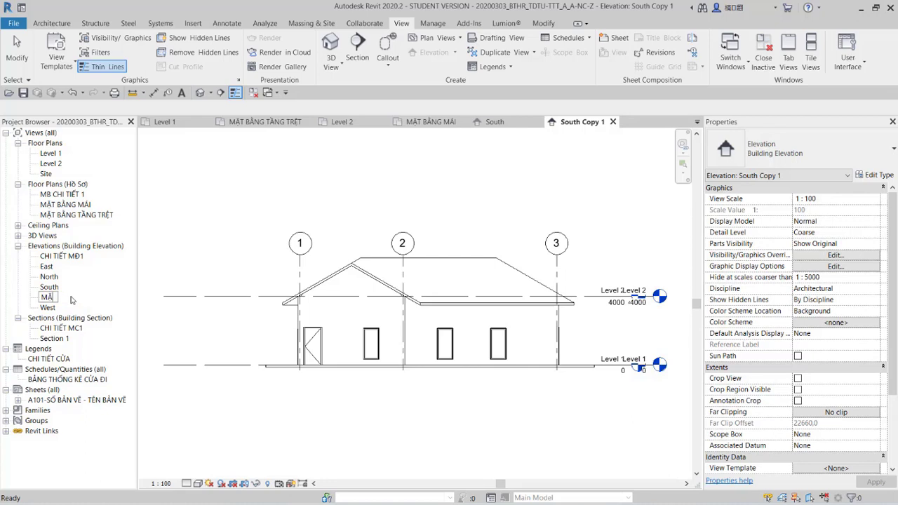
pyautogui.write('T ĐỨNG')
pyautogui.write(' TRUC')
pyautogui.write(' 1-')
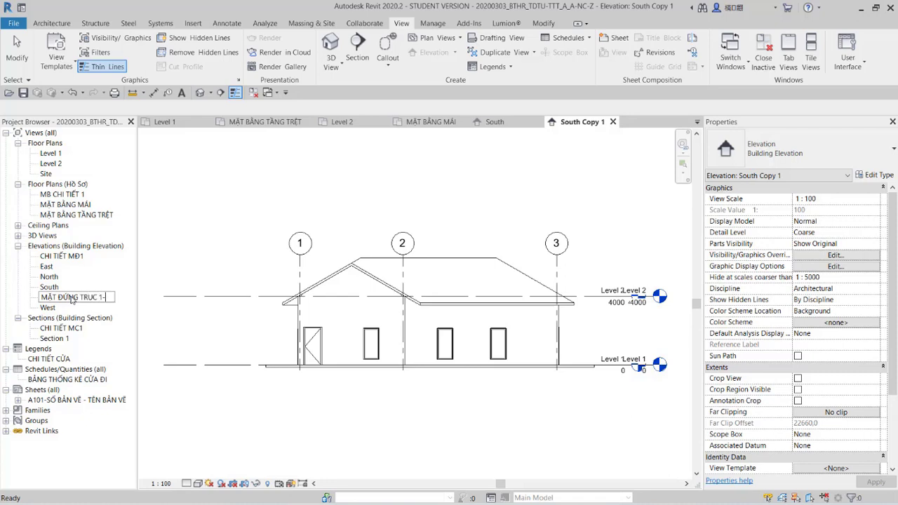
pyautogui.write('3')
pyautogui.press('Return')
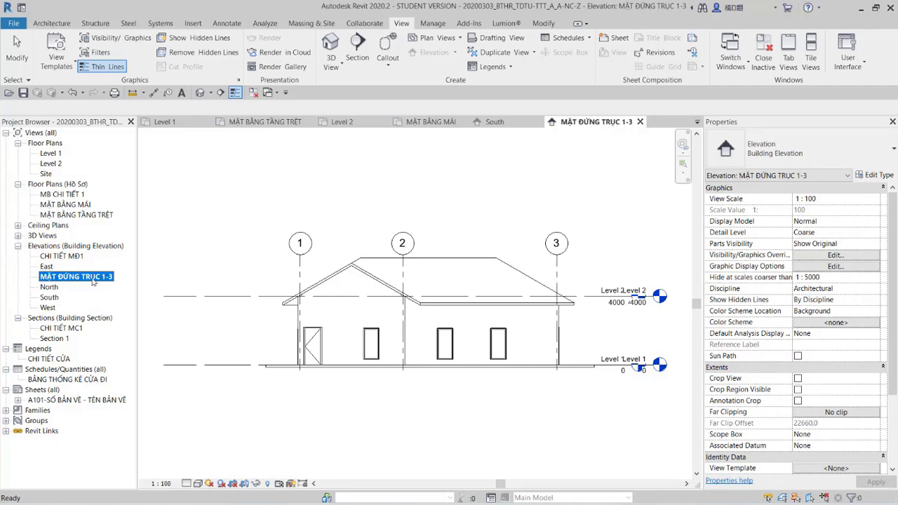
pyautogui.click(94, 282)
pyautogui.press('Escape')
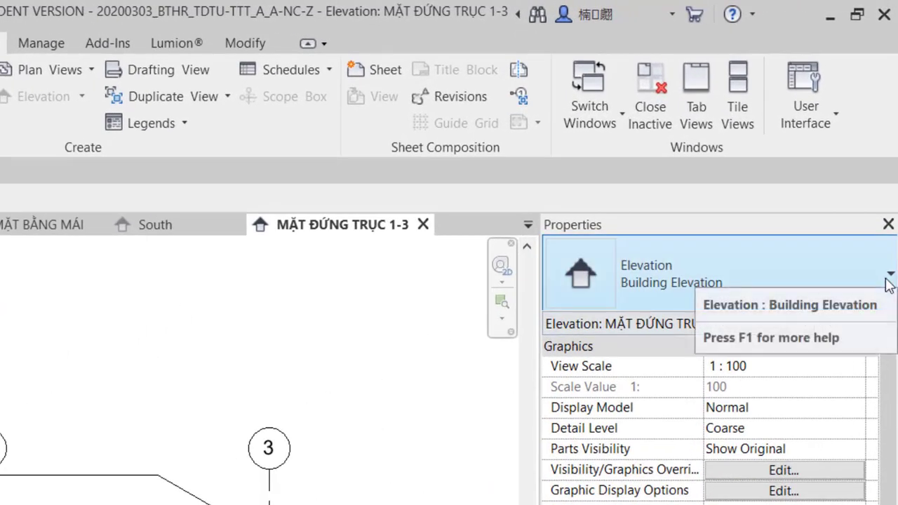
# - Duplicate the Building Elevation type as 'Hồ Sơ' and apply it to the elevation
pyautogui.click(889, 281)
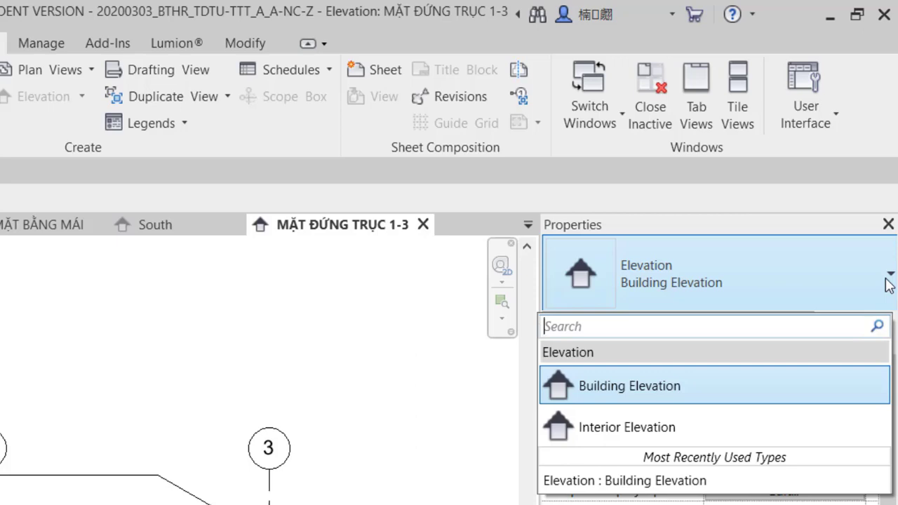
pyautogui.click(889, 284)
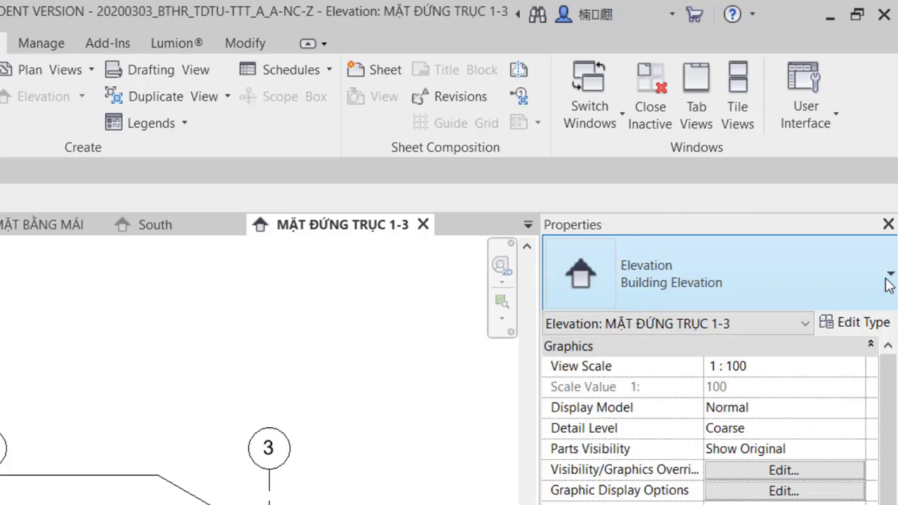
pyautogui.click(857, 322)
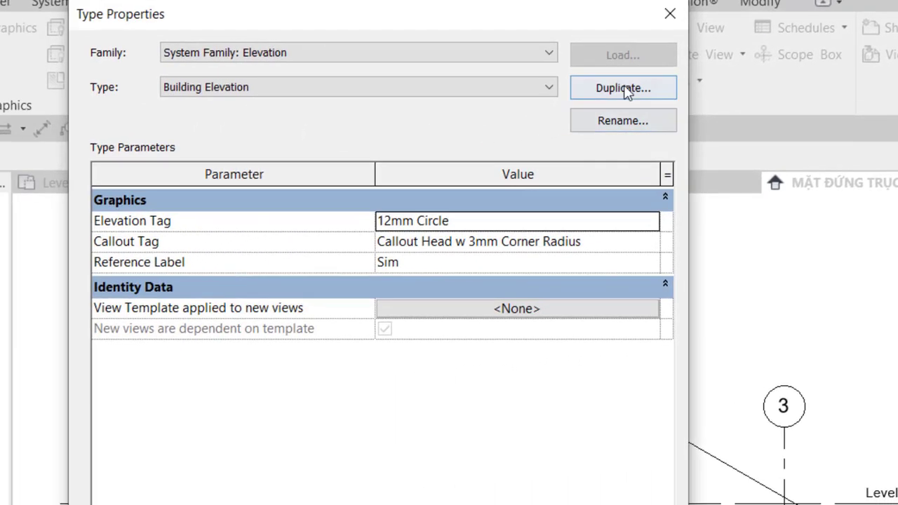
pyautogui.click(626, 90)
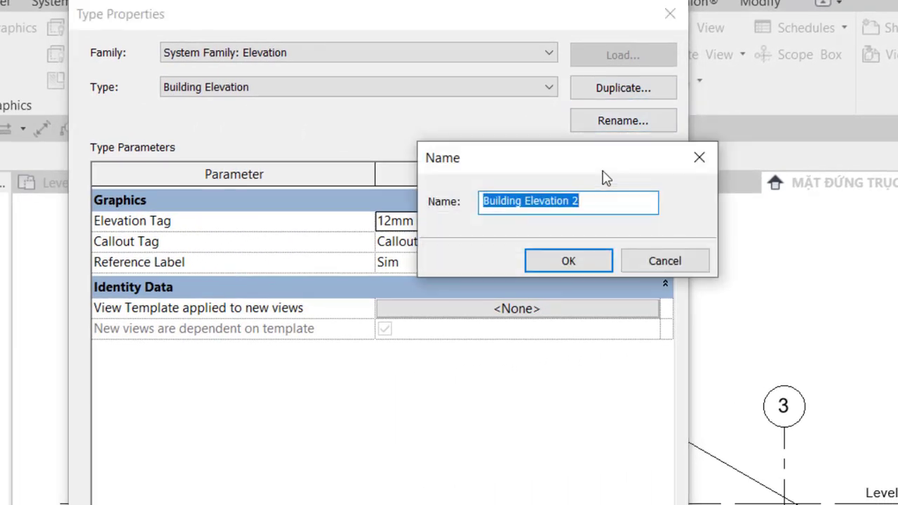
pyautogui.write('Hồ ')
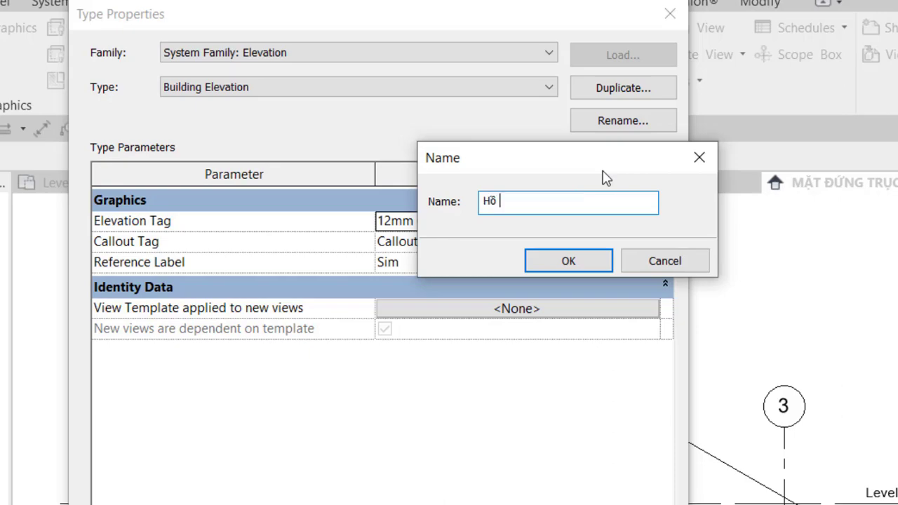
pyautogui.write('So')
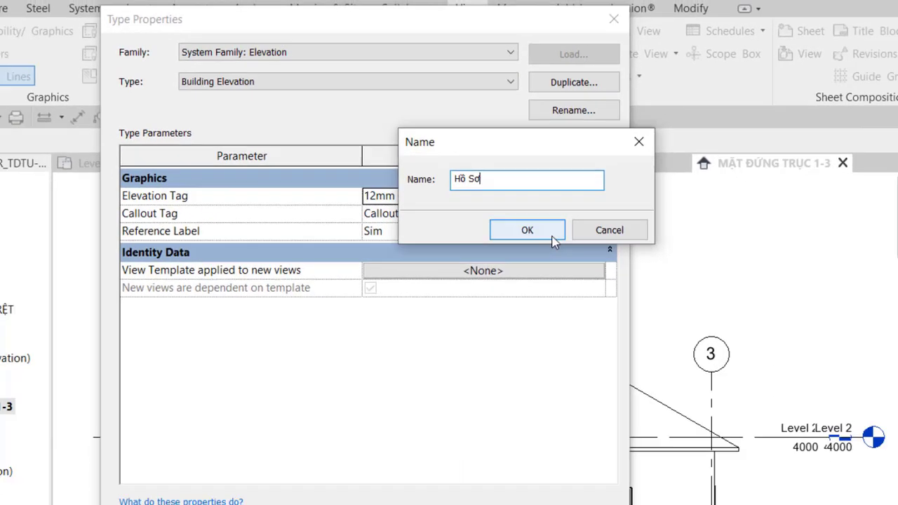
pyautogui.click(569, 260)
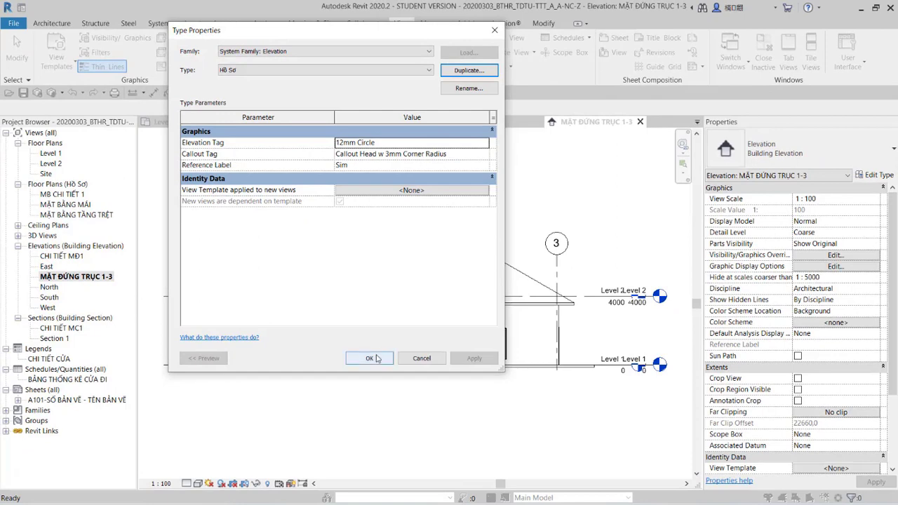
pyautogui.click(369, 358)
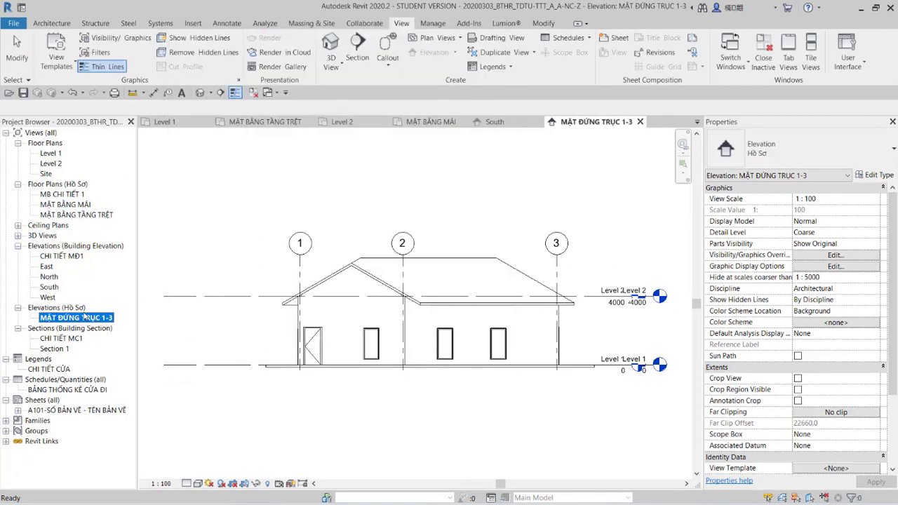
pyautogui.click(80, 308)
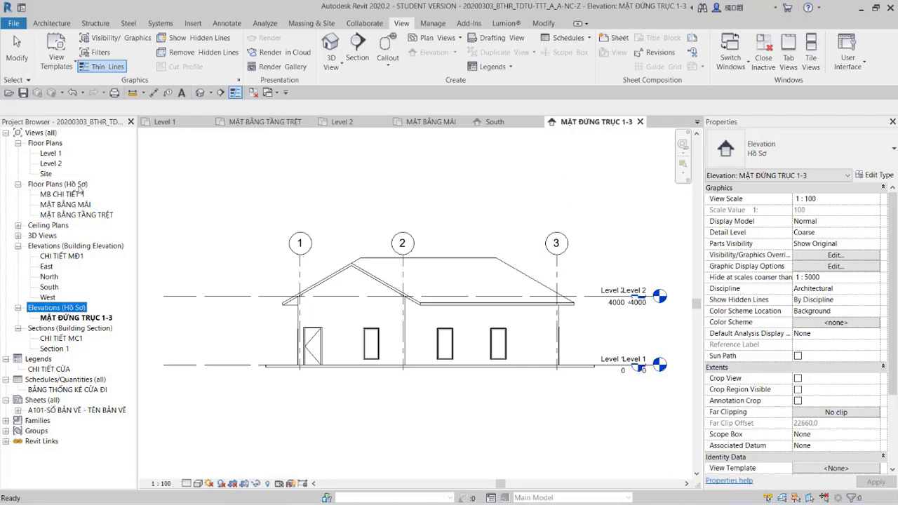
pyautogui.click(78, 185)
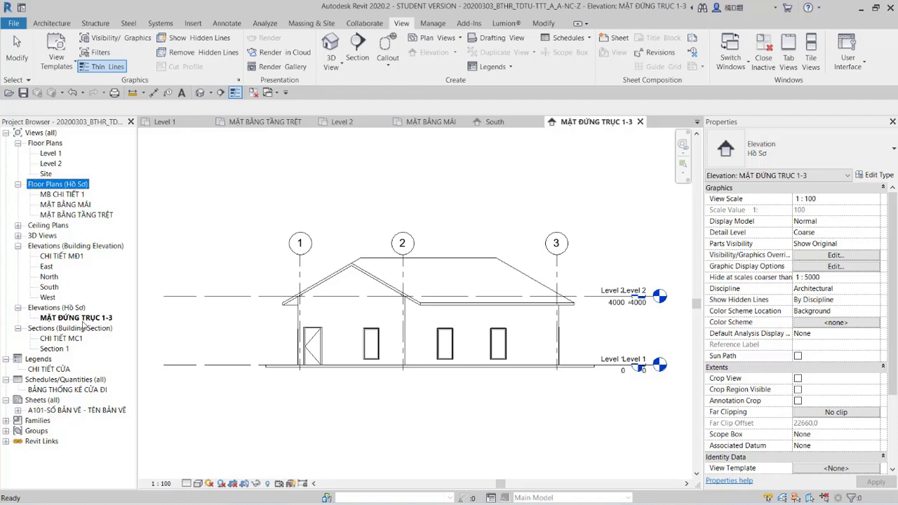
pyautogui.click(77, 309)
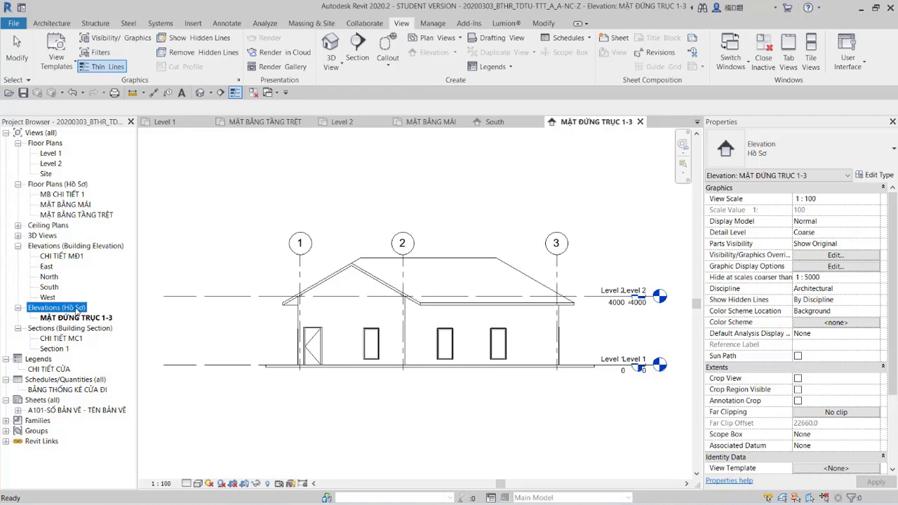
pyautogui.click(78, 318)
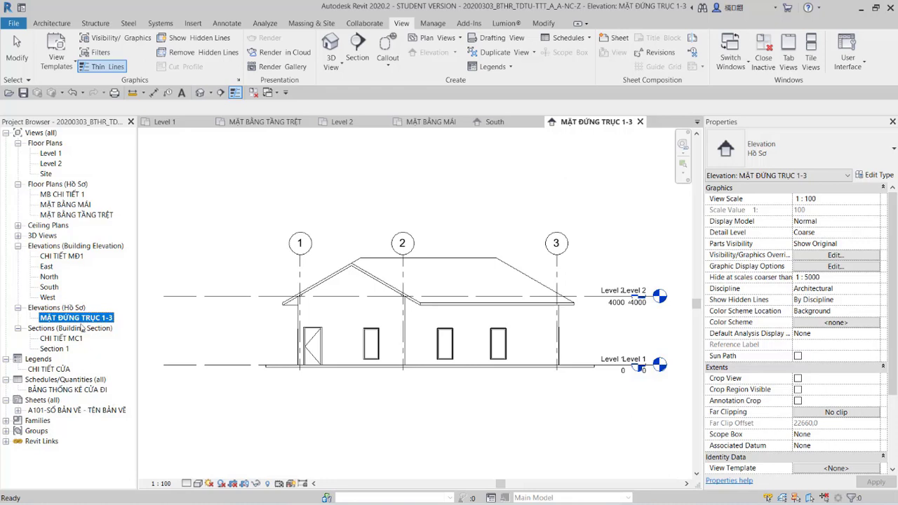
# - Duplicate the North elevation and rename the copy 'MẶT ĐỨNG TRỤC 3-1'
pyautogui.doubleClick(49, 278)
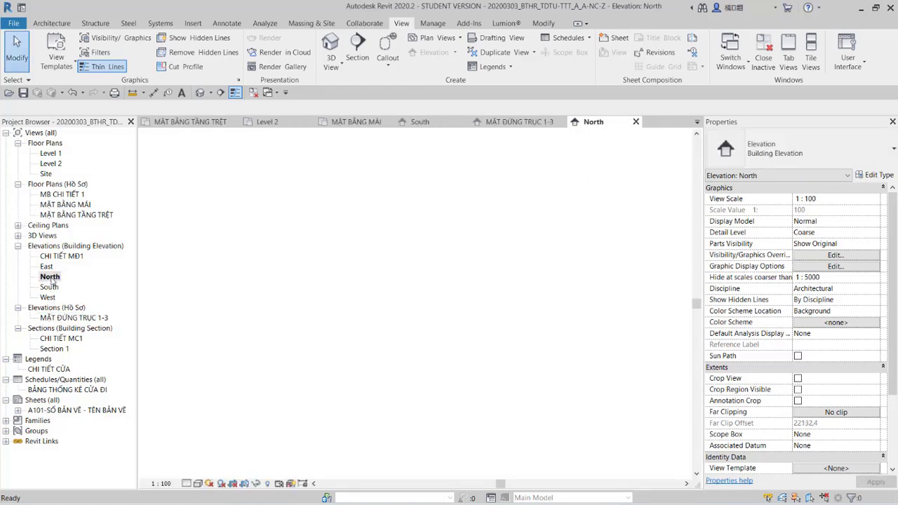
pyautogui.rightClick(50, 279)
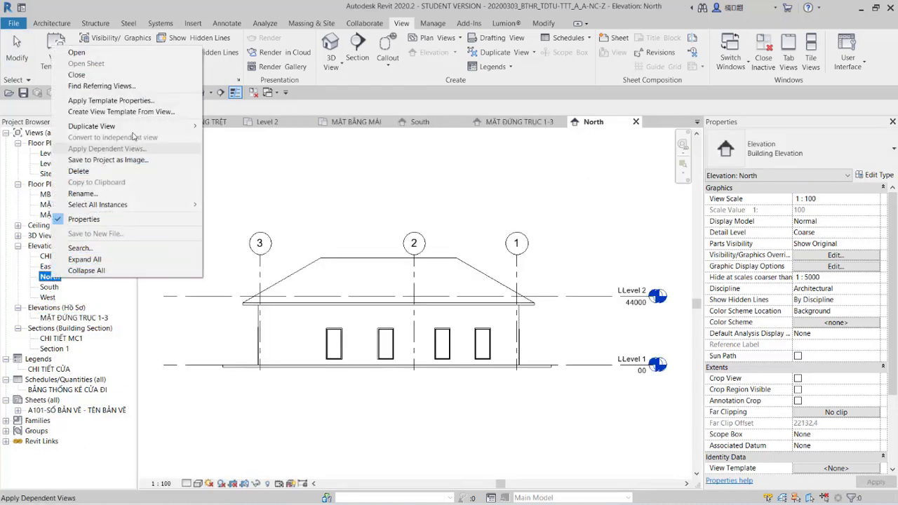
pyautogui.moveTo(92, 126)
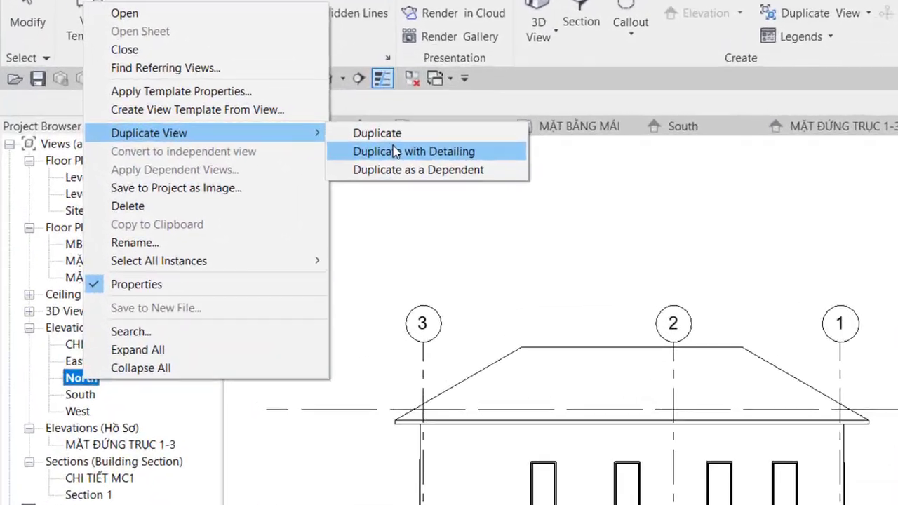
pyautogui.click(254, 139)
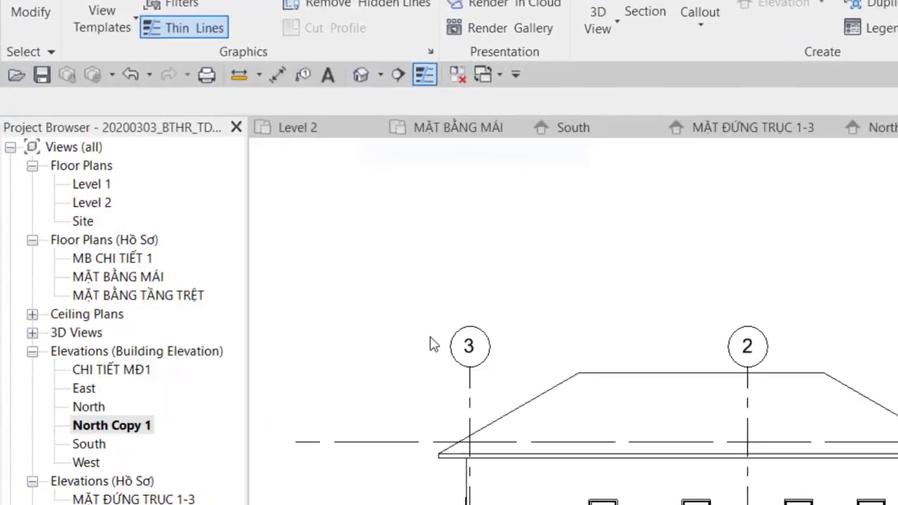
pyautogui.click(136, 426)
pyautogui.click(137, 427)
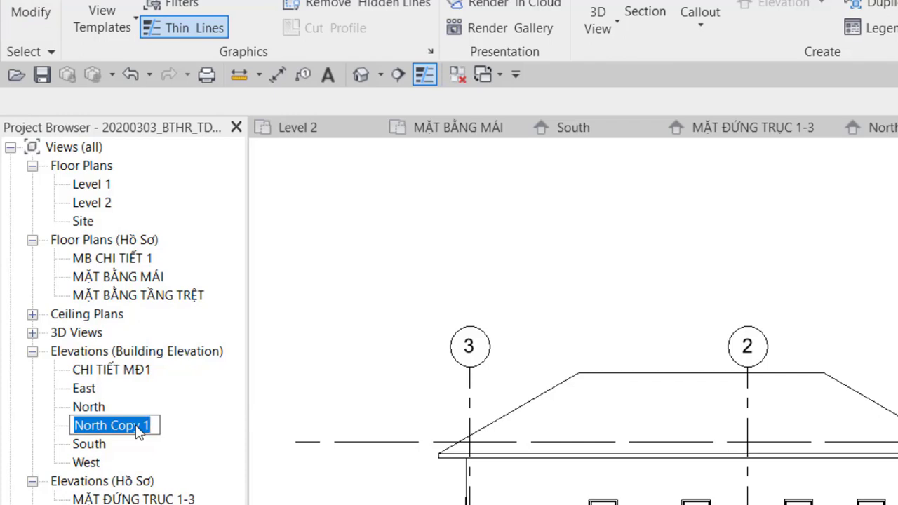
pyautogui.write('MẶT ĐƯ')
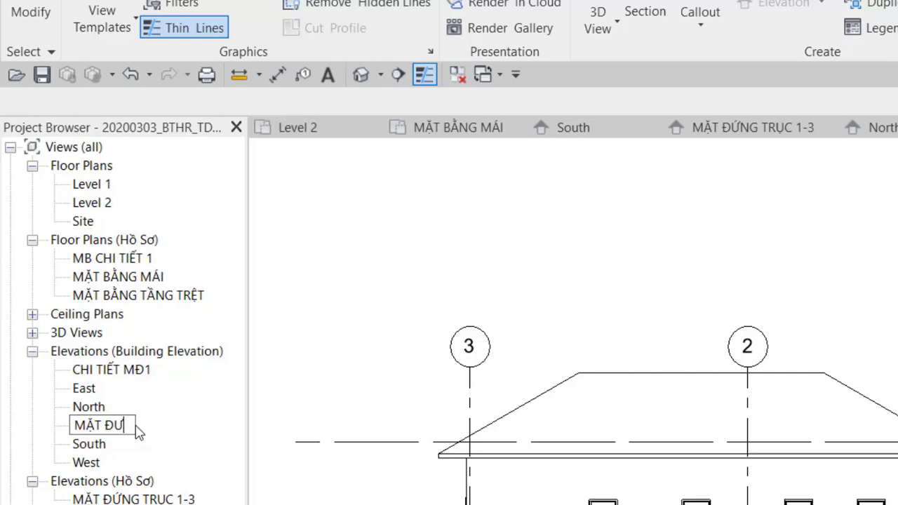
pyautogui.press('BackSpace')
pyautogui.write('ỨNG TRỤC ')
pyautogui.write('3-1')
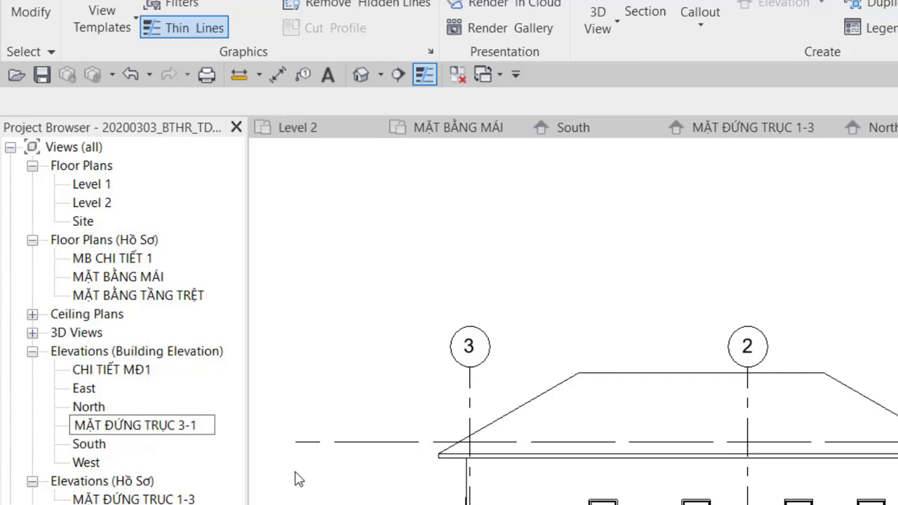
pyautogui.click(301, 479)
# - Switch MẶT ĐỨNG TRỤC 3-1 to the Hồ Sơ elevation type and open sheet A101
pyautogui.click(179, 411)
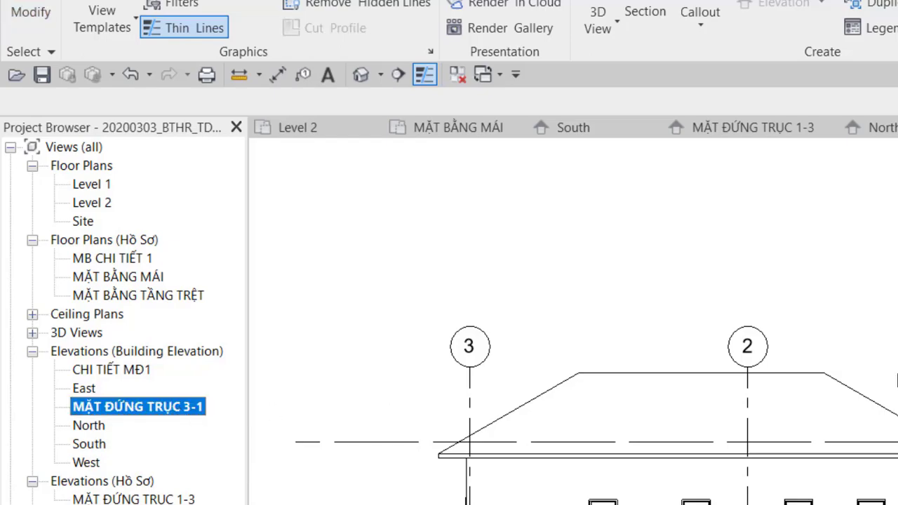
pyautogui.doubleClick(179, 411)
pyautogui.click(880, 160)
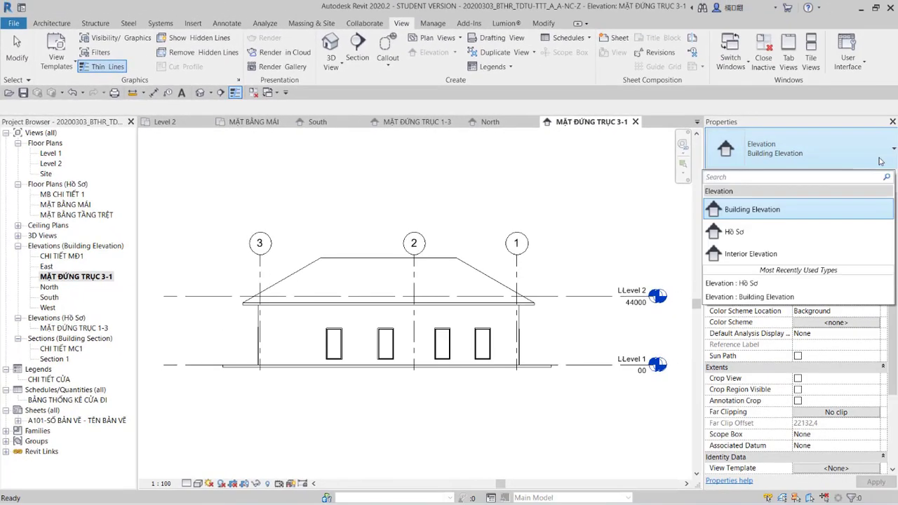
pyautogui.click(761, 236)
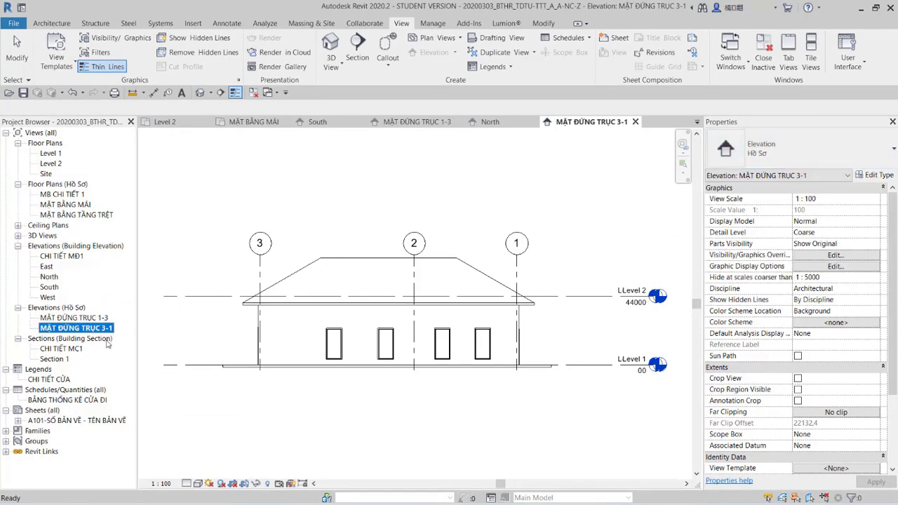
pyautogui.doubleClick(90, 421)
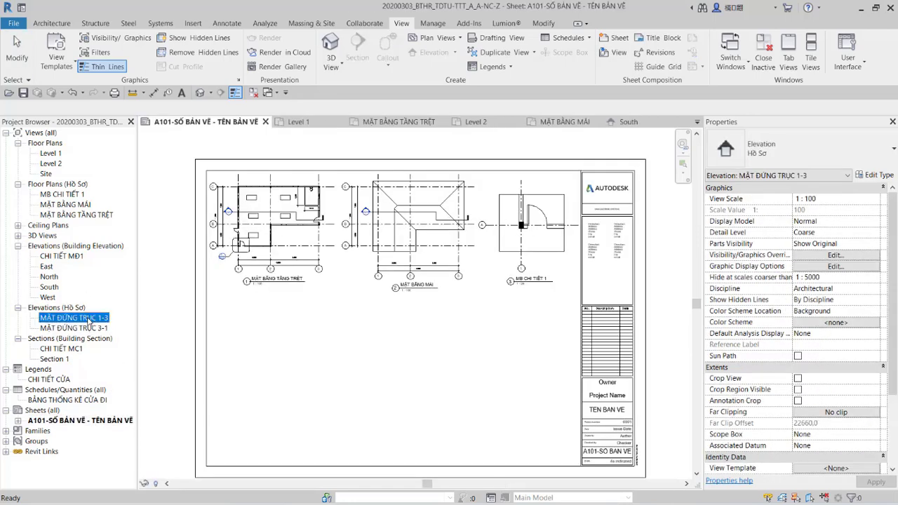
# - Place the MẶT ĐỨNG TRỤC 1-3 elevation on sheet A101 below the ground-floor plan
pyautogui.moveTo(89, 321); pyautogui.dragTo(260, 344)
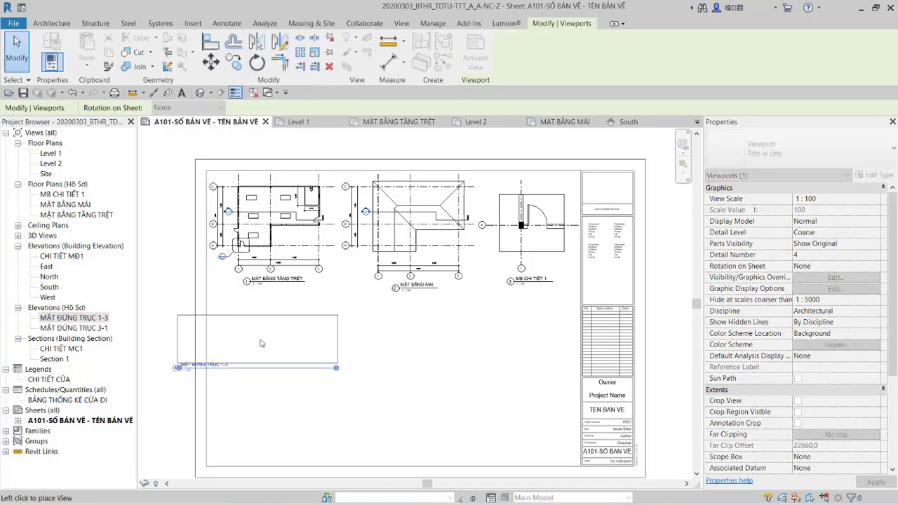
pyautogui.click(299, 321)
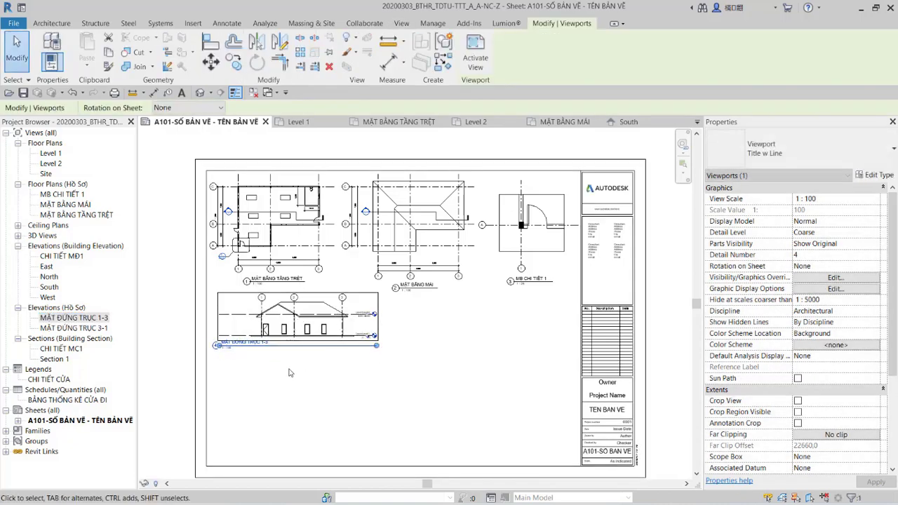
pyautogui.click(287, 379)
pyautogui.scroll(2, 285, 390)
pyautogui.scroll(3, 285, 390)
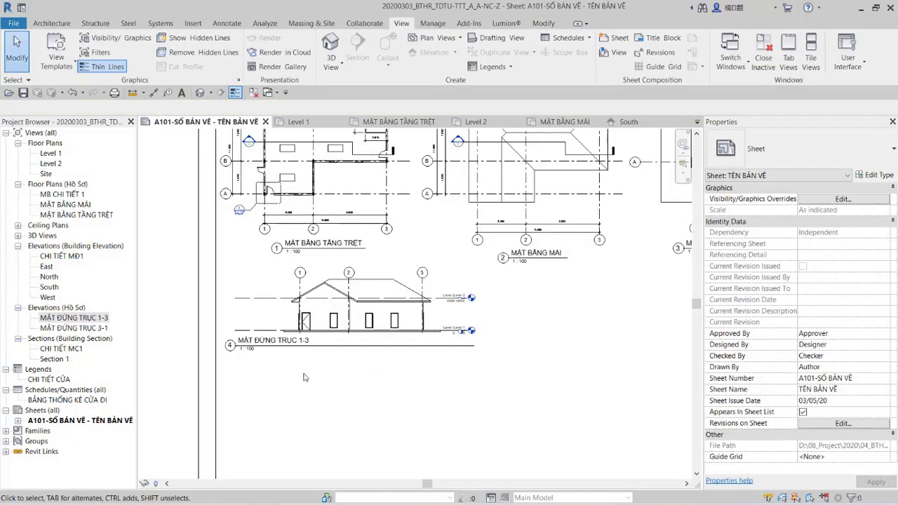
# - Activate the elevation viewport for editing and select grid line 1
pyautogui.doubleClick(335, 321)
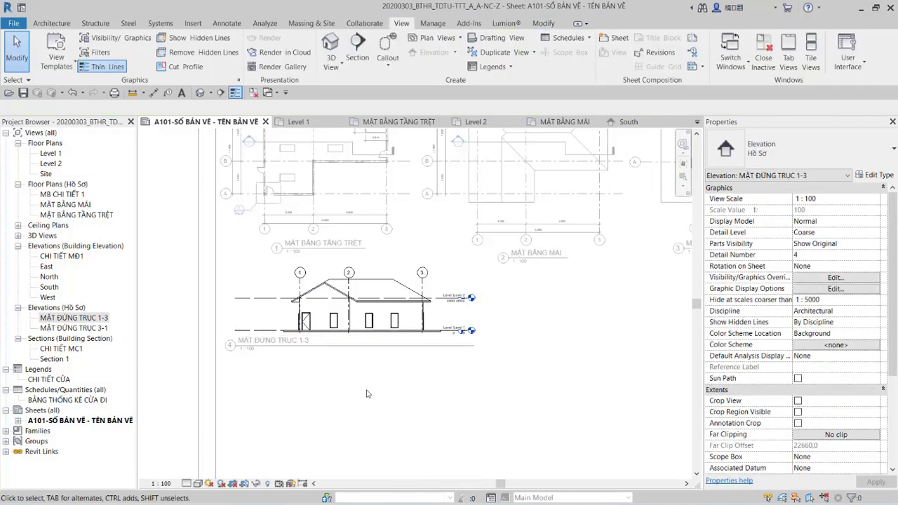
pyautogui.scroll(1, 316, 366)
pyautogui.scroll(1, 316, 366)
pyautogui.click(297, 266)
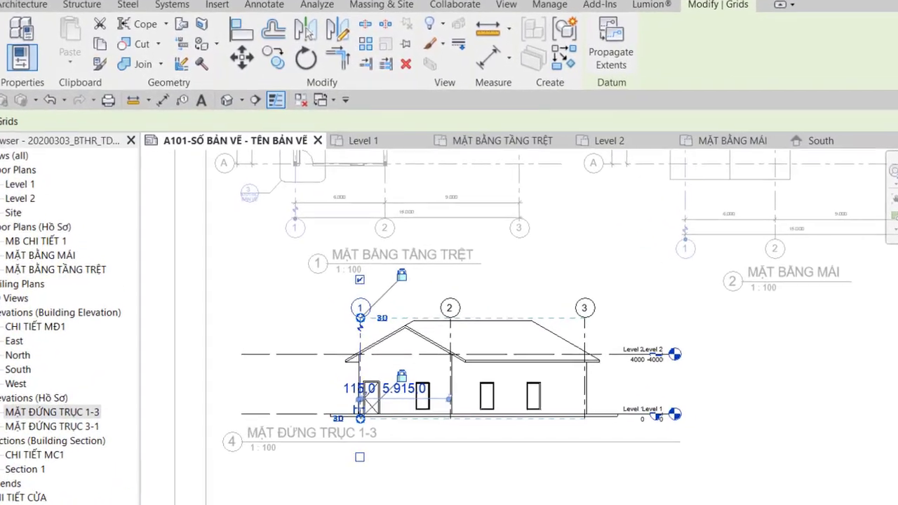
# - Set the grid type's Non-Plan View Symbols to Bottom
pyautogui.click(894, 181)
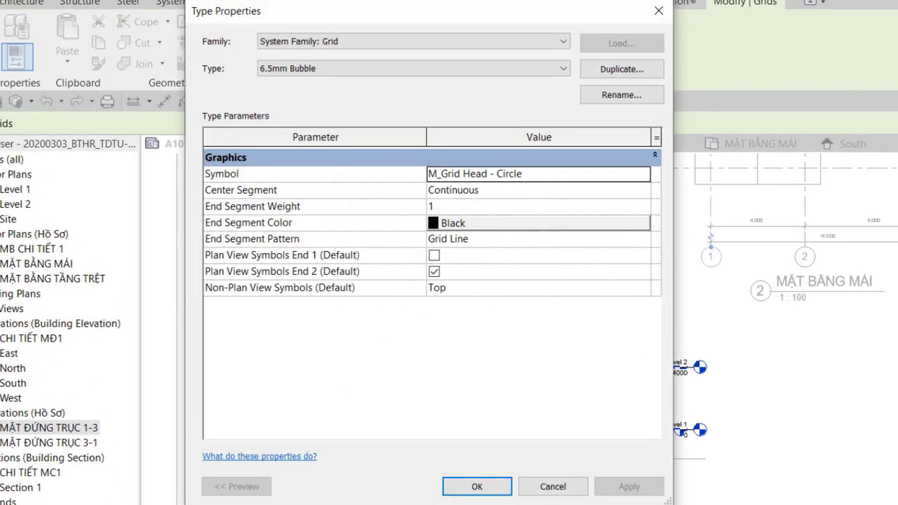
pyautogui.click(511, 295)
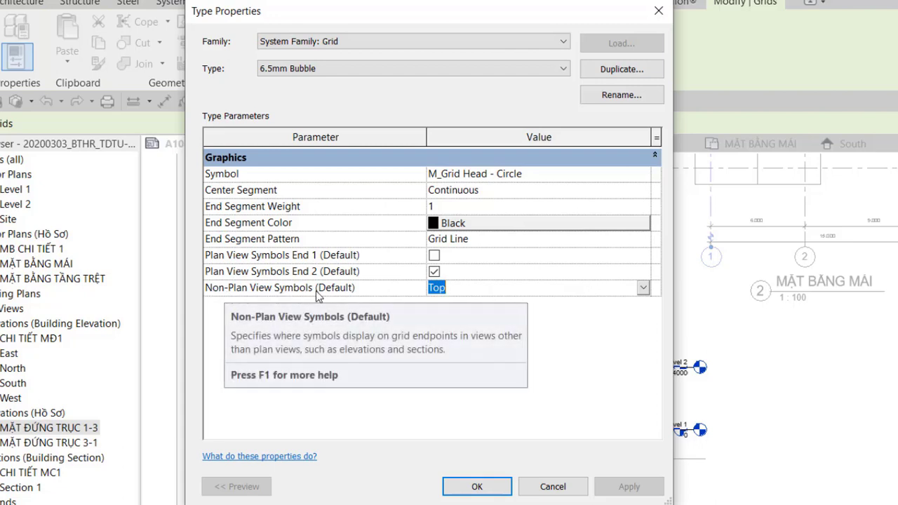
pyautogui.click(642, 289)
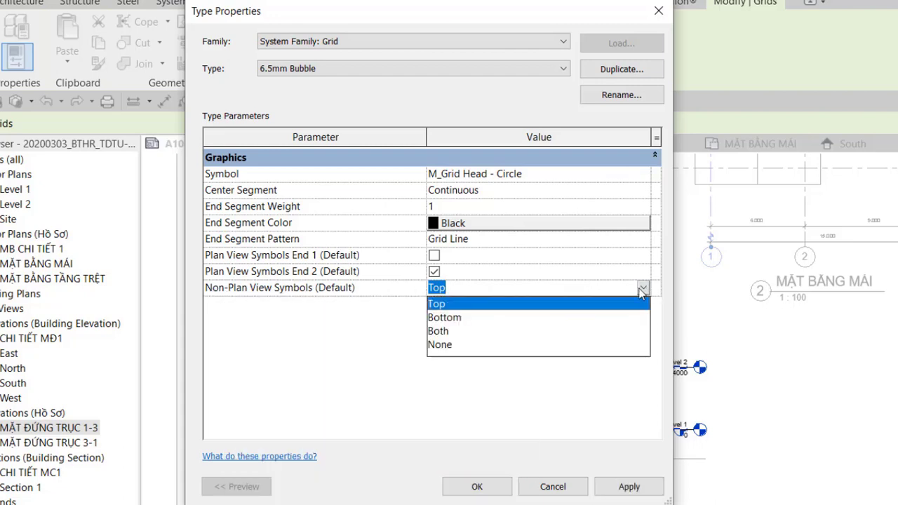
pyautogui.click(454, 319)
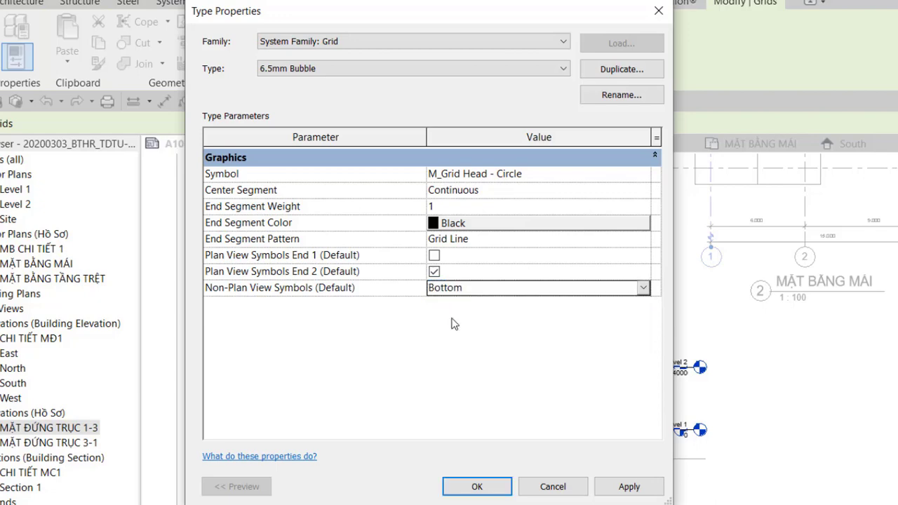
pyautogui.click(501, 486)
# - Drag the grid ends down below the elevation and extend grid 1 above the roof
pyautogui.scroll(1, 369, 438)
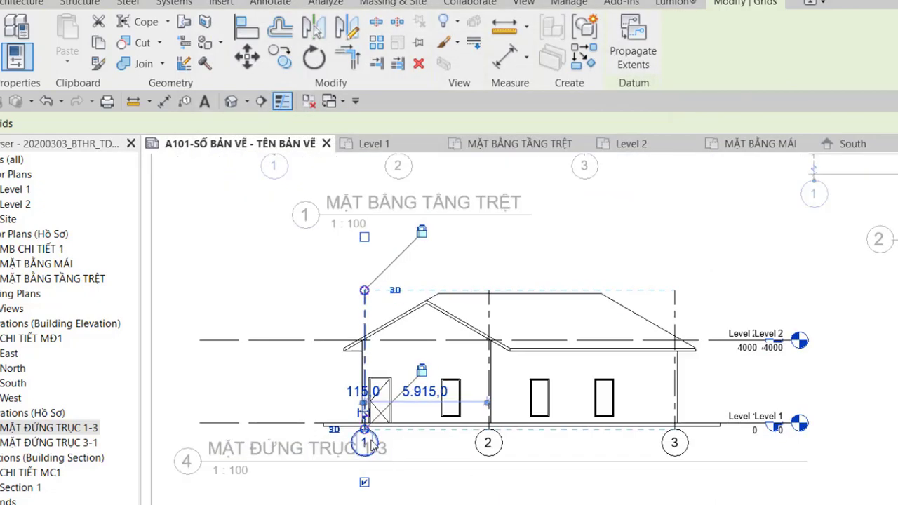
pyautogui.moveTo(367, 434); pyautogui.dragTo(388, 460)
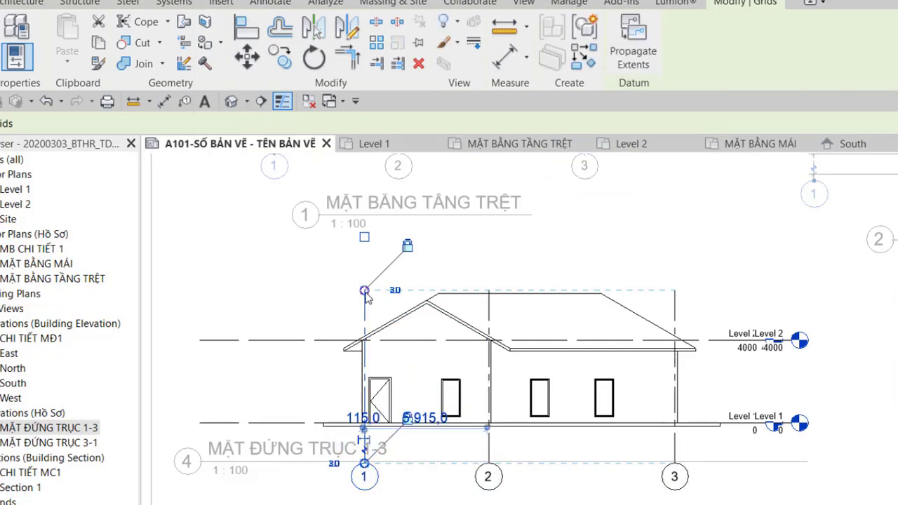
pyautogui.moveTo(364, 290); pyautogui.dragTo(364, 273)
# - Stretch the Level 1 and Level 2 lines further right and recentre the elevation
pyautogui.press('Escape')
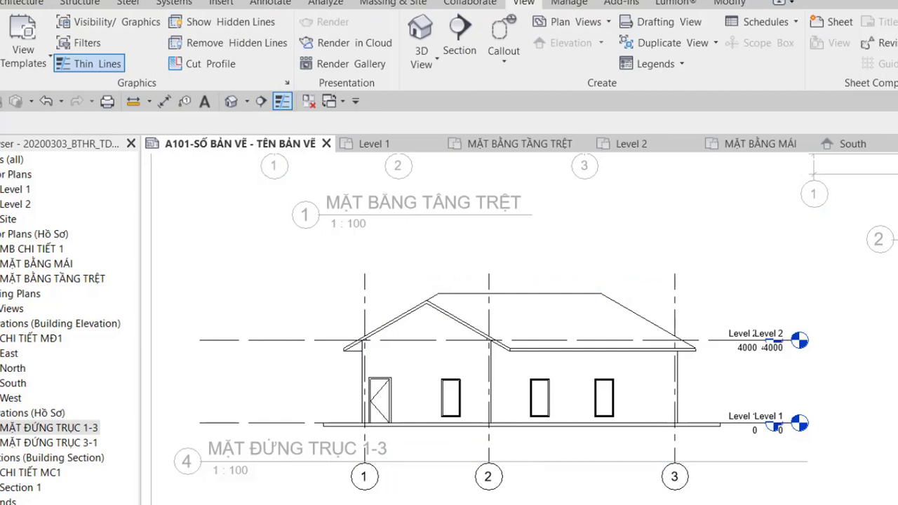
pyautogui.click(717, 344)
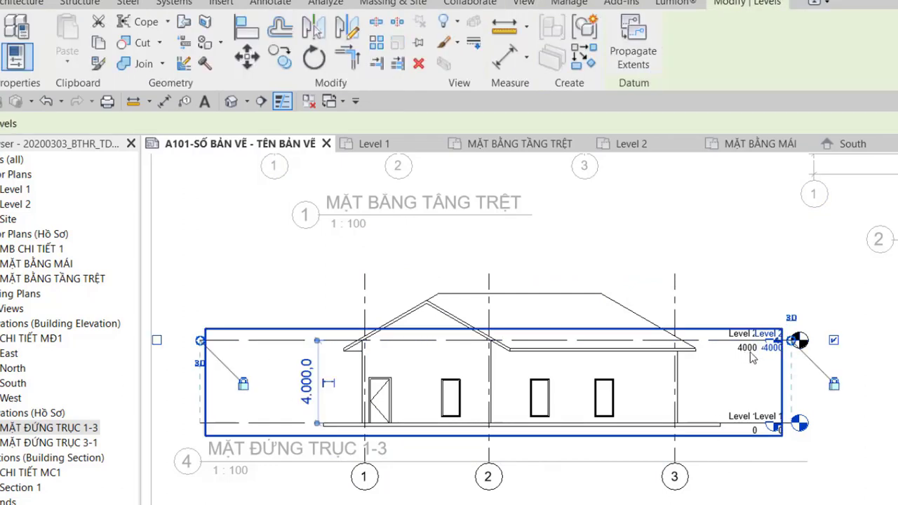
pyautogui.moveTo(799, 341); pyautogui.dragTo(831, 341)
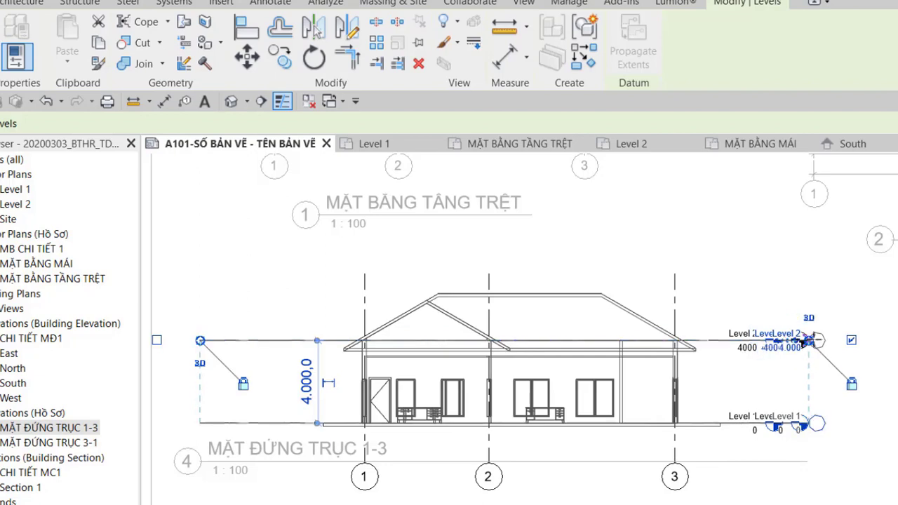
pyautogui.moveTo(796, 342); pyautogui.dragTo(670, 342, button='middle')
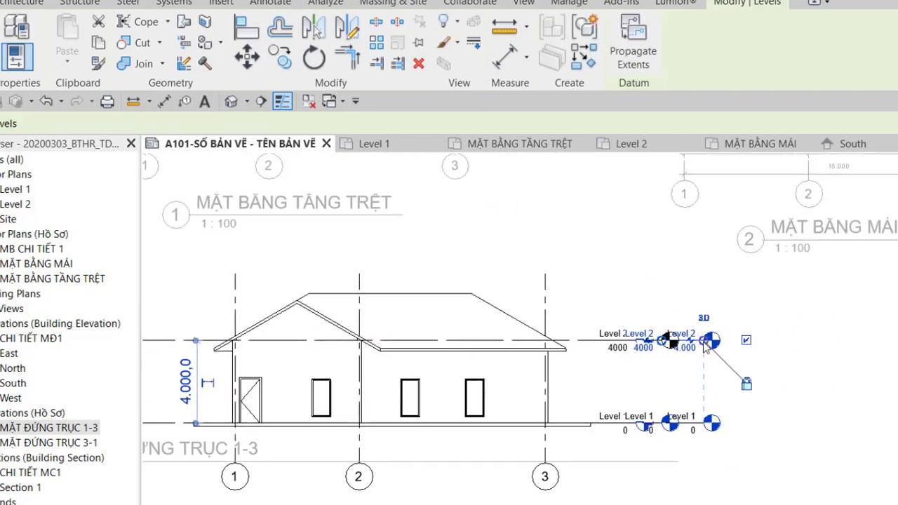
pyautogui.click(674, 369)
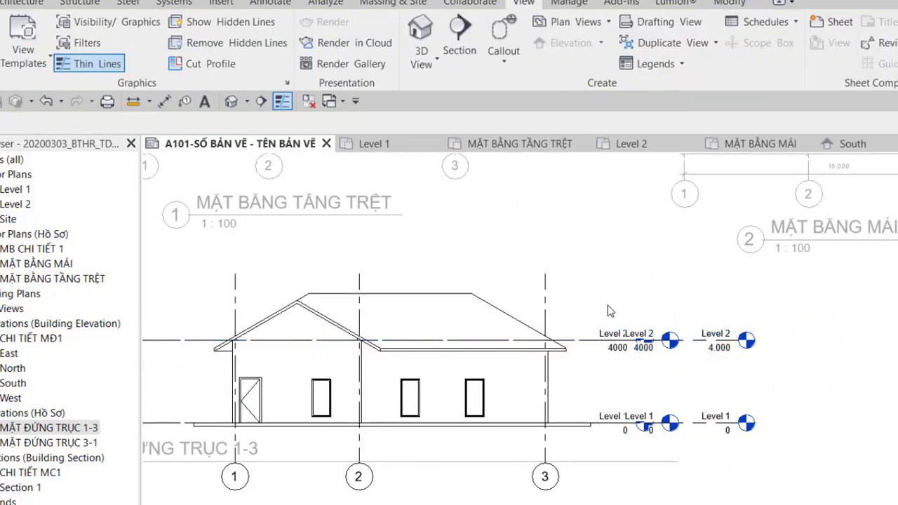
pyautogui.click(660, 361)
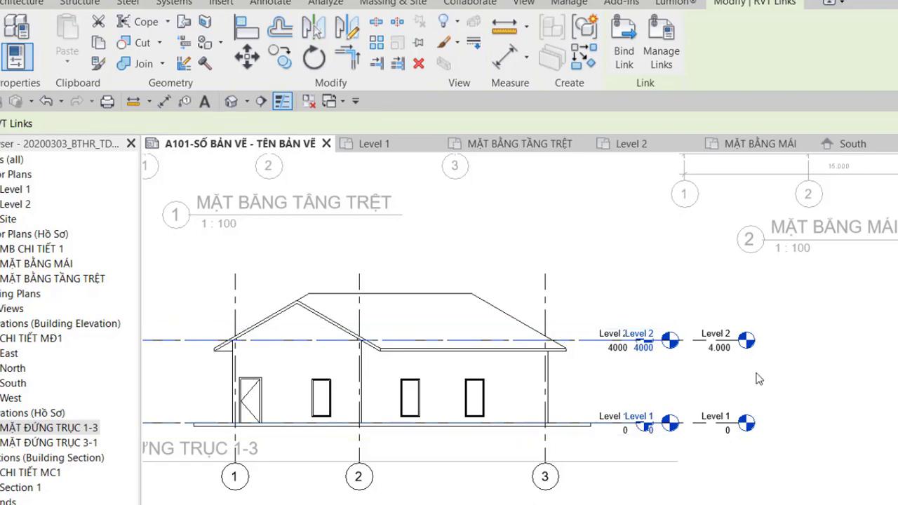
pyautogui.press('Escape')
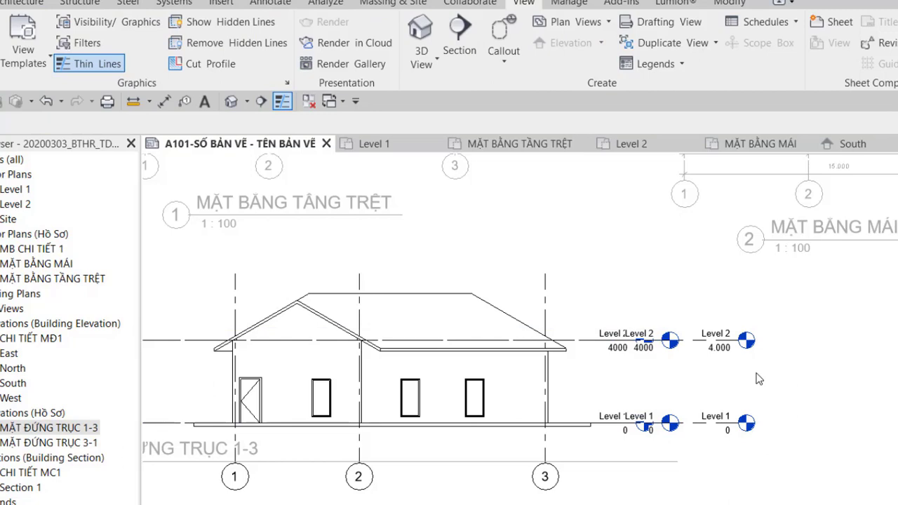
pyautogui.moveTo(611, 377); pyautogui.dragTo(672, 386, button='middle')
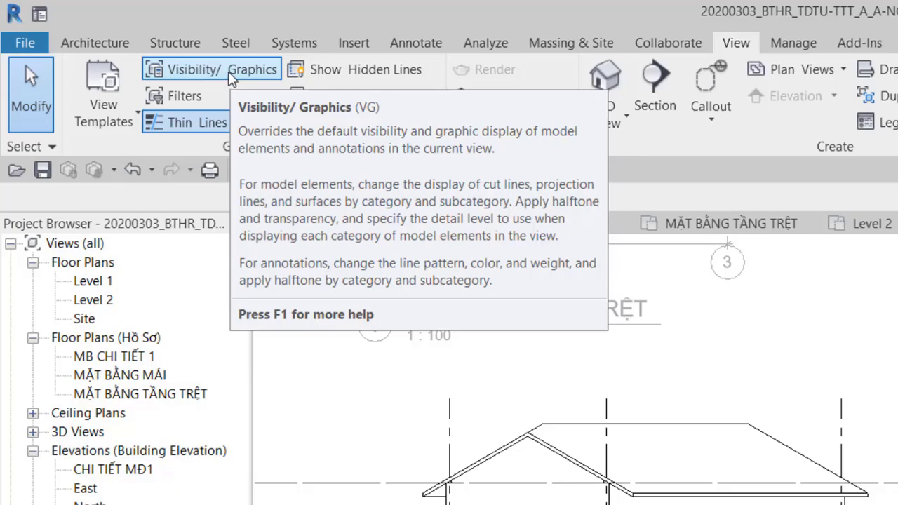
# - In the elevation's Visibility/Graphics Revit Links list, select the first linked model, A_MP-NC-Z.rvt
pyautogui.click(232, 77)
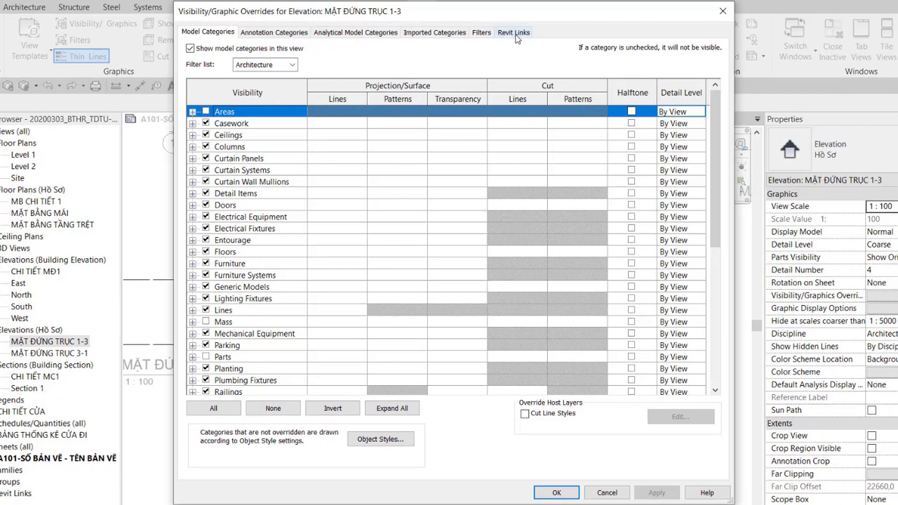
pyautogui.click(515, 33)
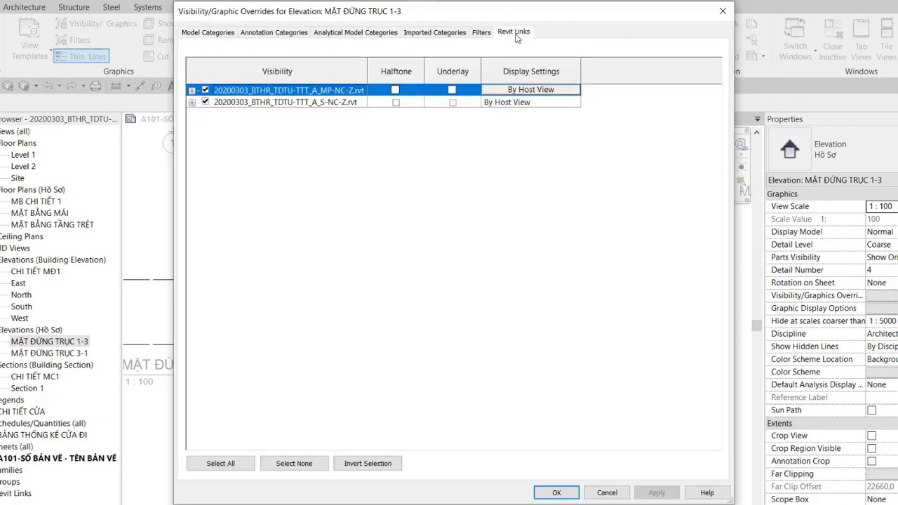
pyautogui.moveTo(367, 68); pyautogui.dragTo(409, 68)
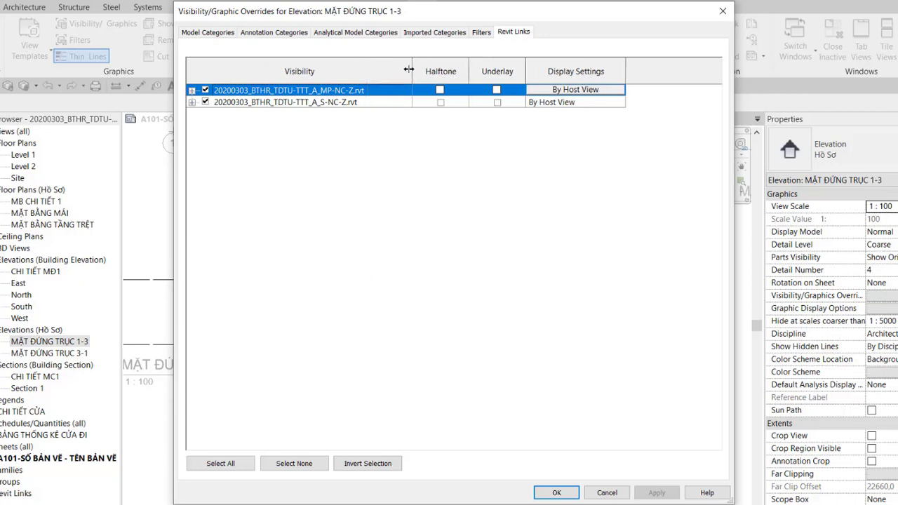
pyautogui.click(364, 104)
pyautogui.click(343, 93)
pyautogui.click(342, 103)
pyautogui.click(343, 91)
# - Set that link's display to Custom with custom annotation categories, turning off Levels
pyautogui.click(566, 93)
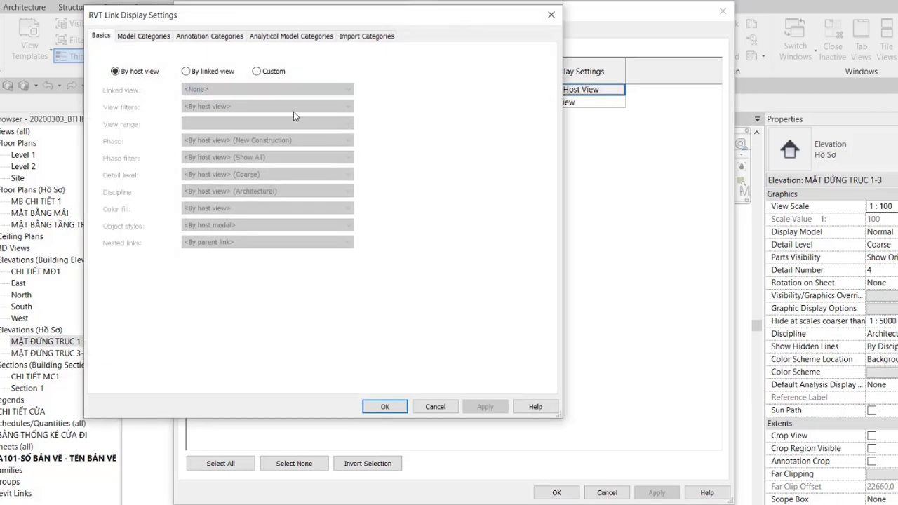
pyautogui.click(257, 71)
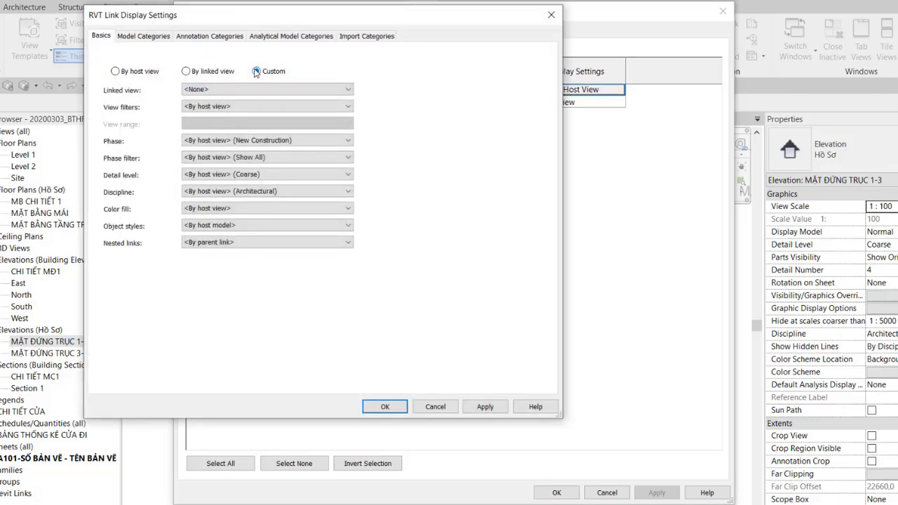
pyautogui.click(224, 40)
pyautogui.click(242, 56)
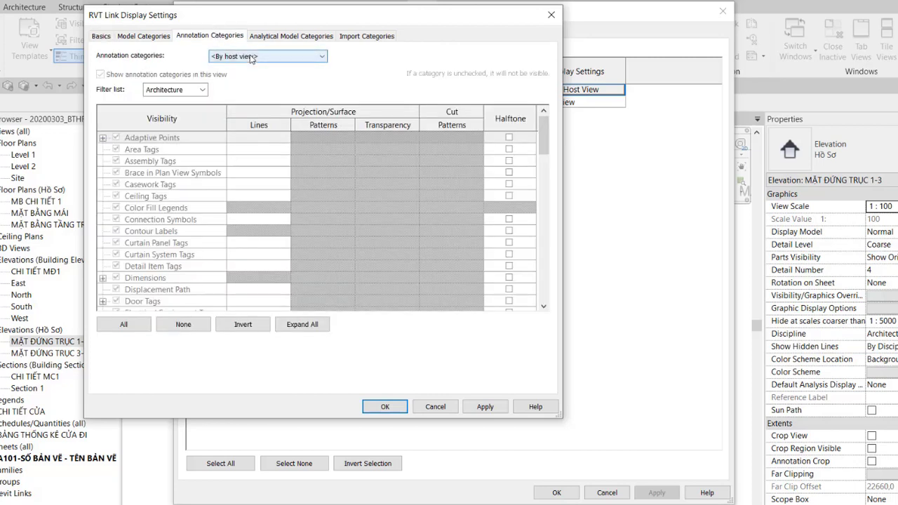
pyautogui.click(243, 79)
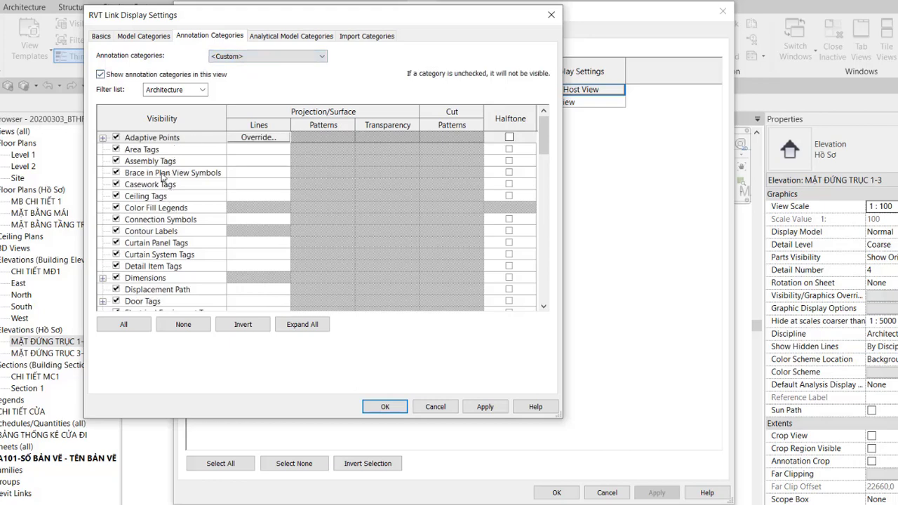
pyautogui.click(162, 174)
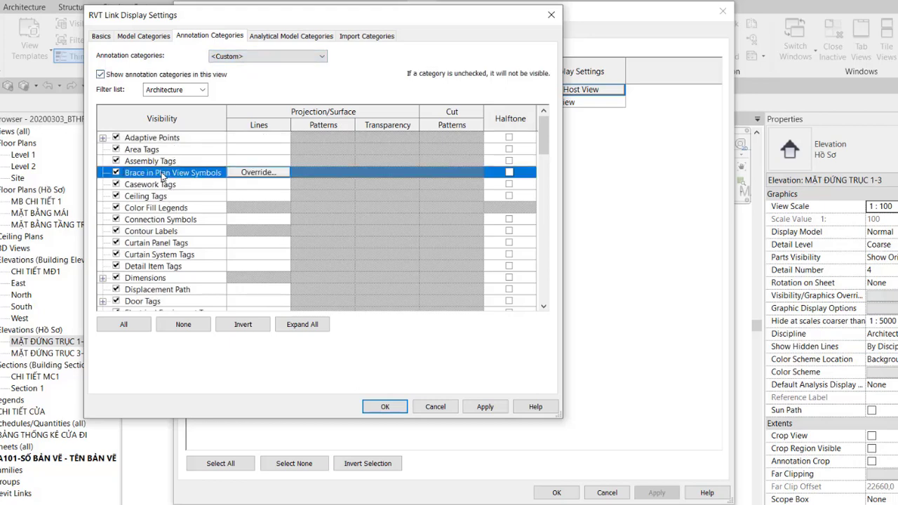
pyautogui.press('l')
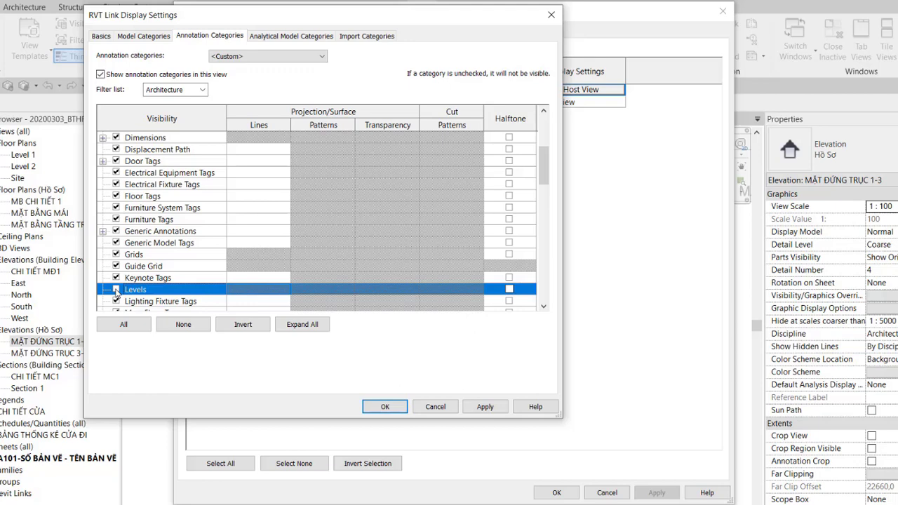
pyautogui.click(383, 407)
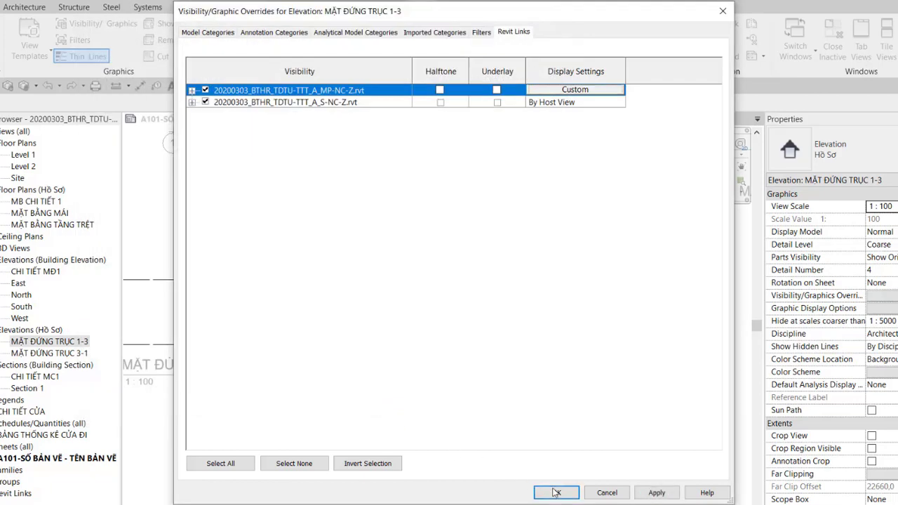
# - Apply the first link's overrides, then open display settings for the S-NC-Z link
pyautogui.click(557, 493)
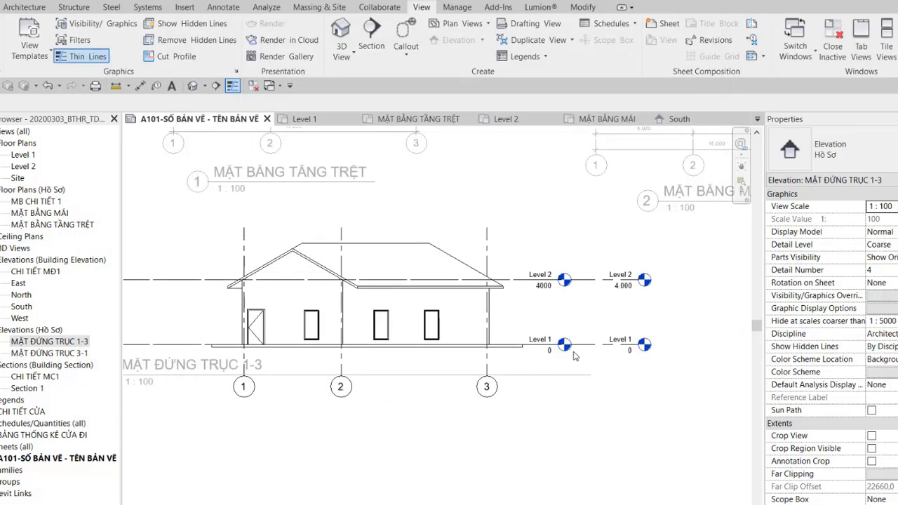
pyautogui.click(560, 295)
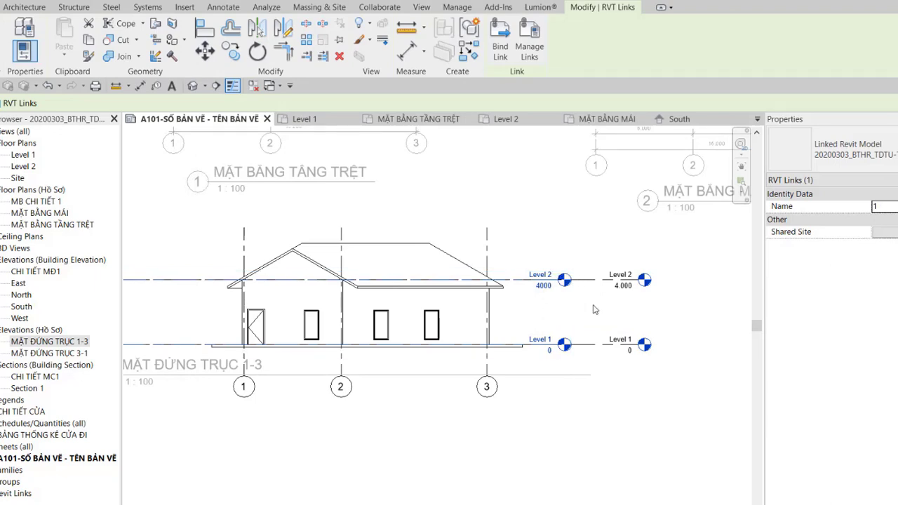
pyautogui.click(595, 309)
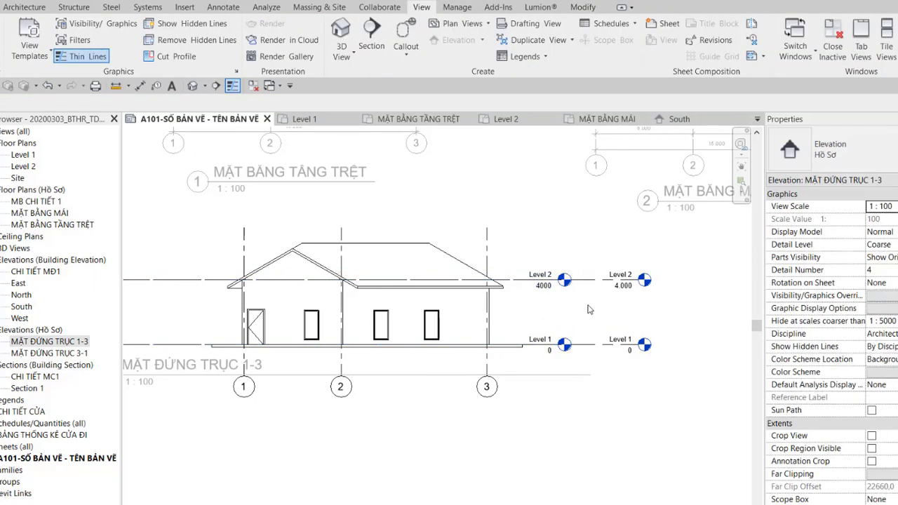
pyautogui.click(110, 29)
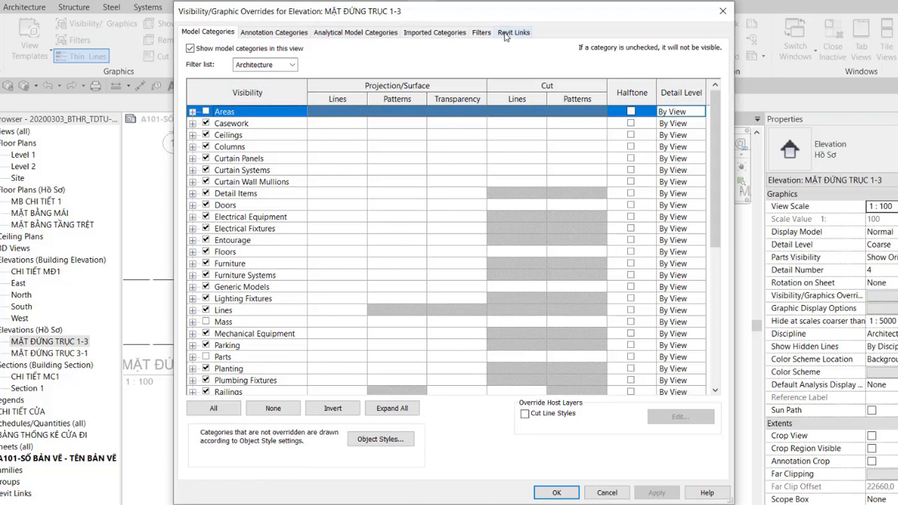
pyautogui.click(513, 32)
pyautogui.click(348, 102)
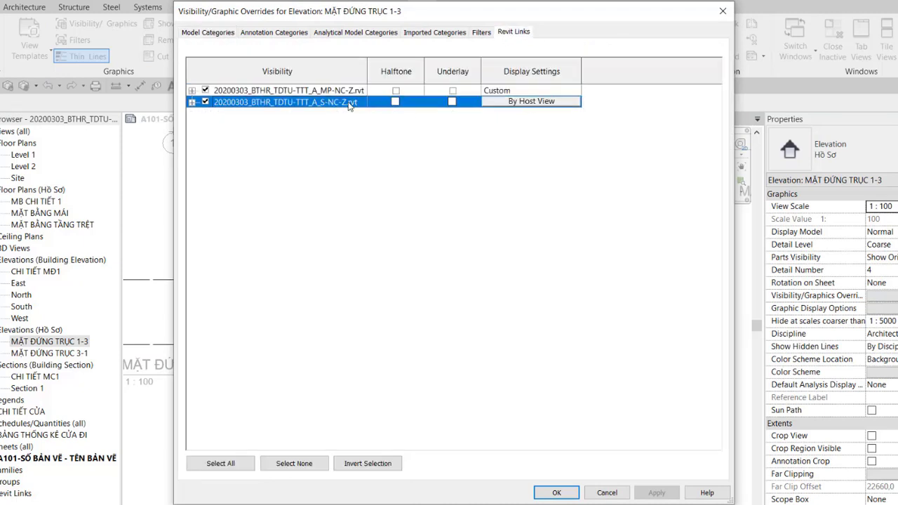
pyautogui.click(516, 103)
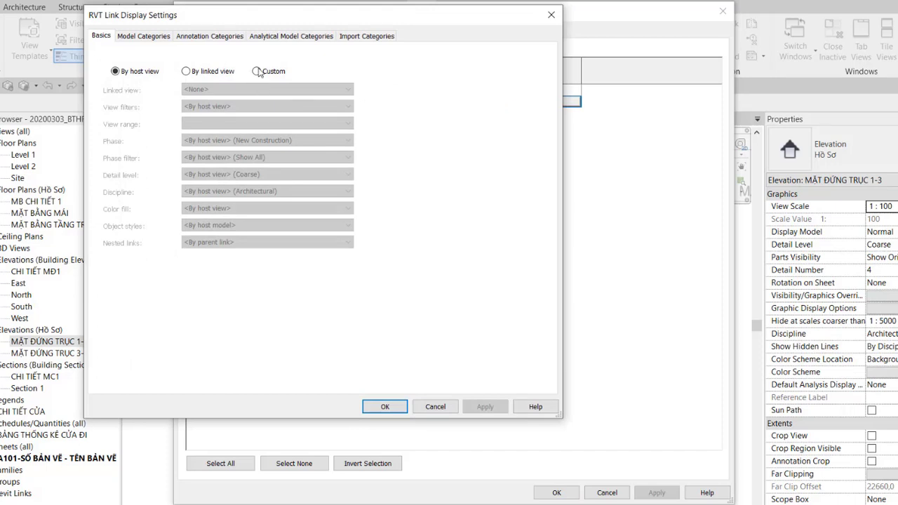
# - Give the S-NC-Z link custom annotation categories with Levels hidden, and apply
pyautogui.click(257, 70)
pyautogui.click(219, 40)
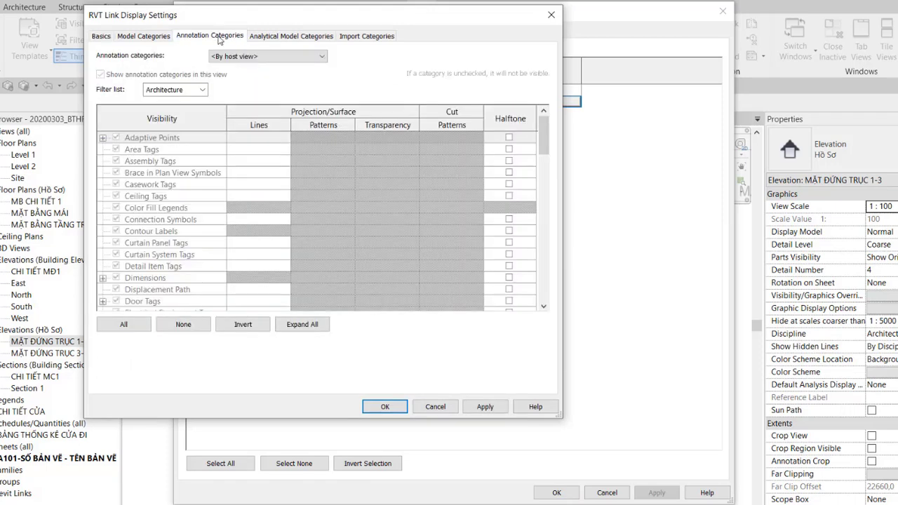
pyautogui.click(257, 57)
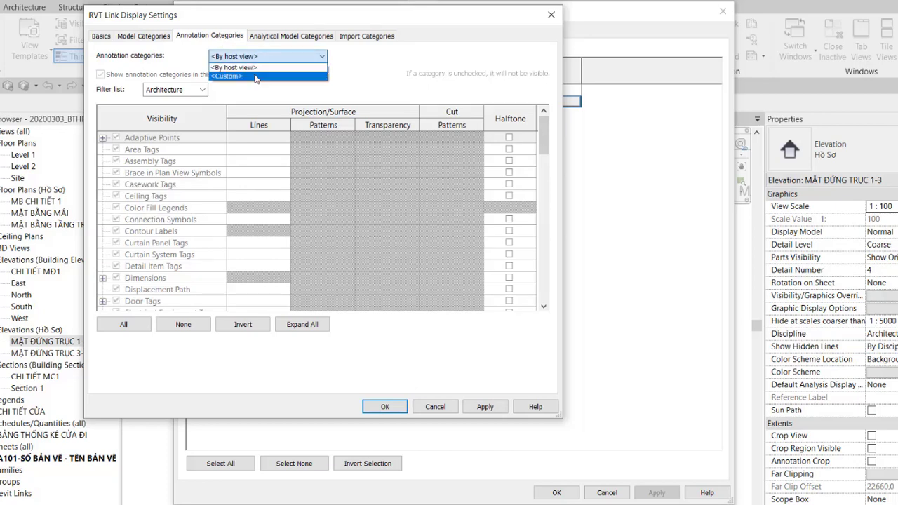
pyautogui.click(259, 79)
pyautogui.click(180, 163)
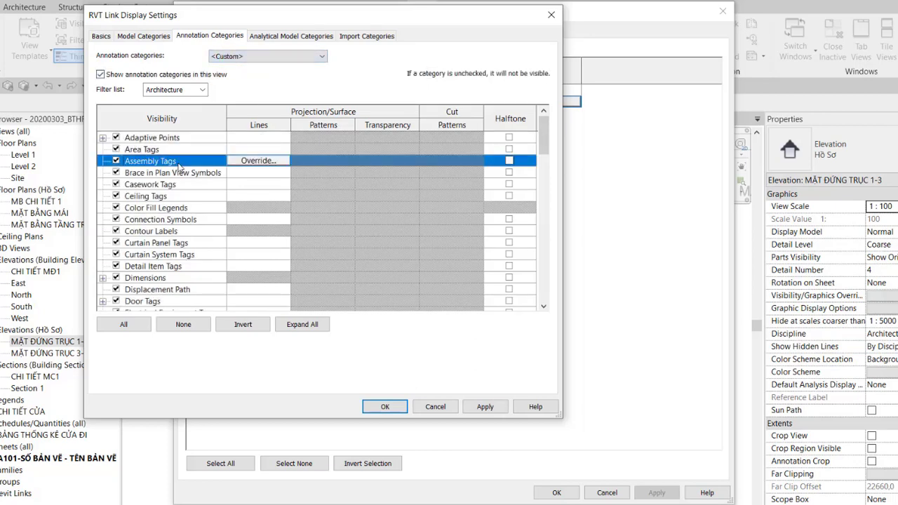
pyautogui.press('l')
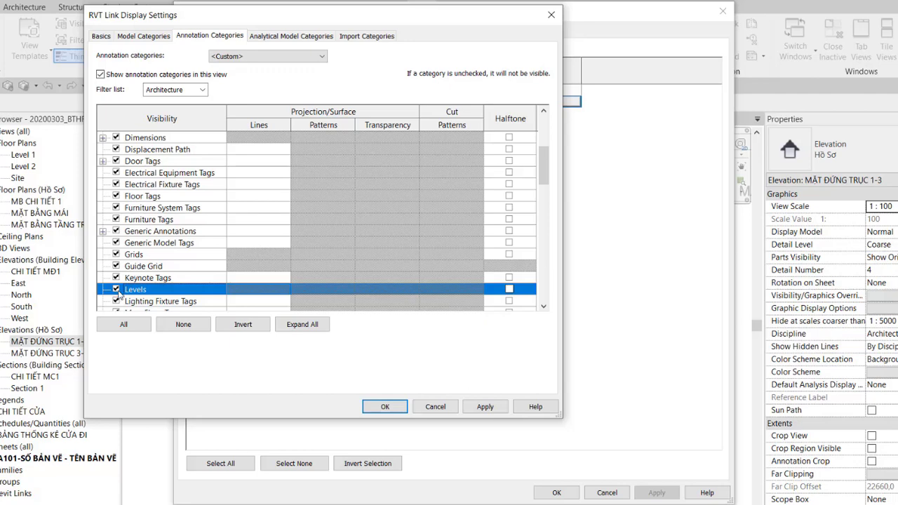
pyautogui.click(385, 407)
pyautogui.click(553, 493)
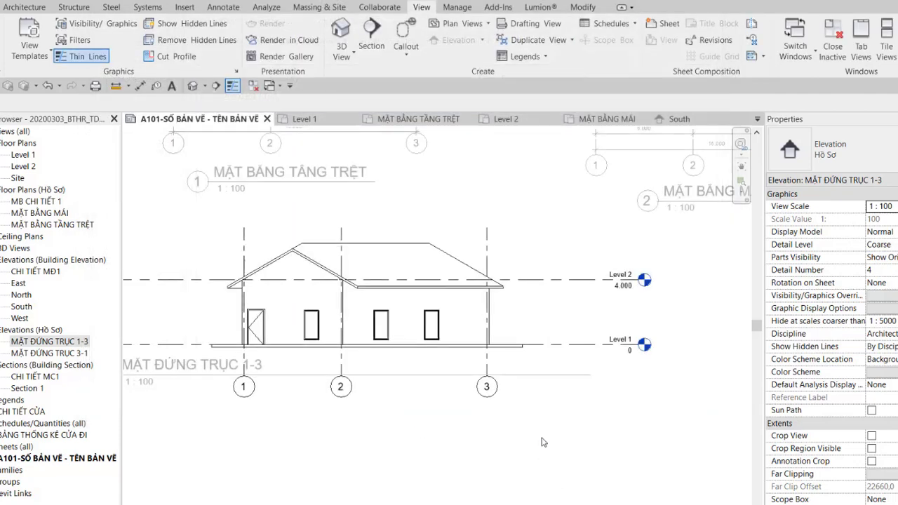
# - Show the crop region, pull its bottom, left, right and top edges inward, then hide it
pyautogui.scroll(-1, 537, 444)
pyautogui.scroll(-2, 561, 381)
pyautogui.click(562, 371)
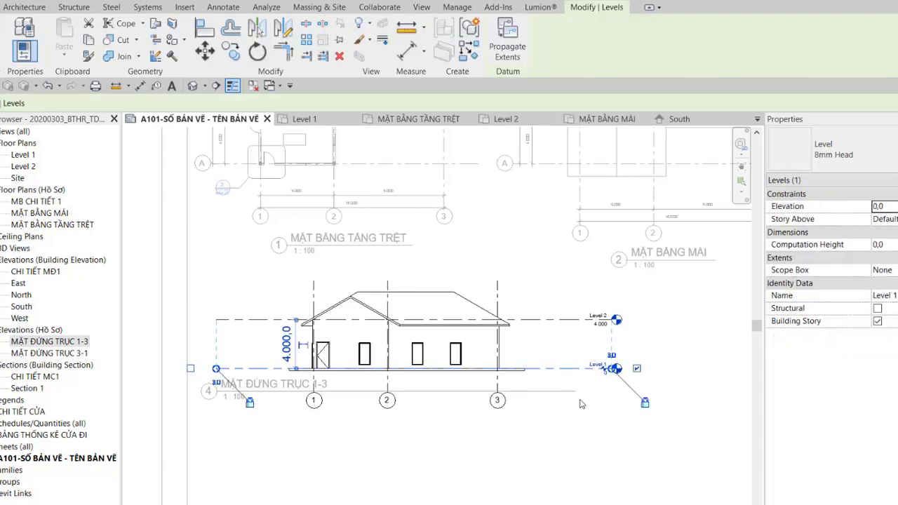
pyautogui.click(581, 430)
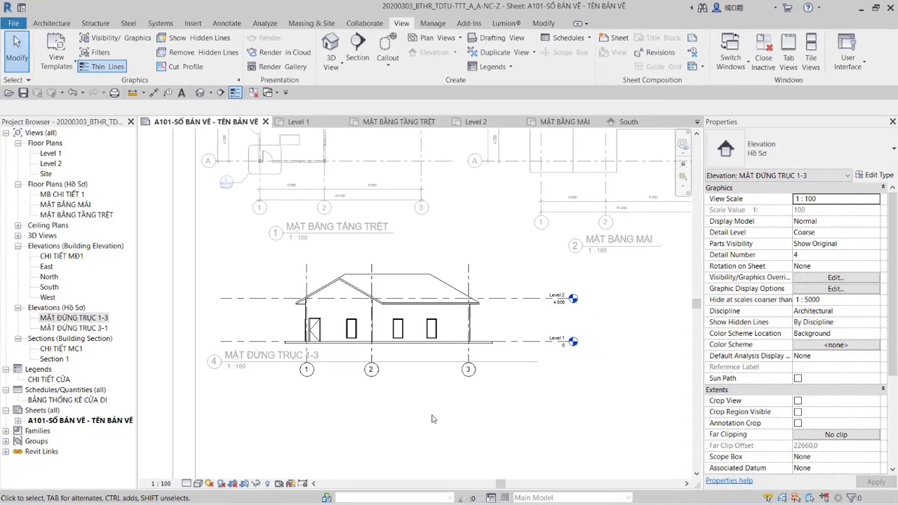
pyautogui.click(244, 485)
pyautogui.click(413, 388)
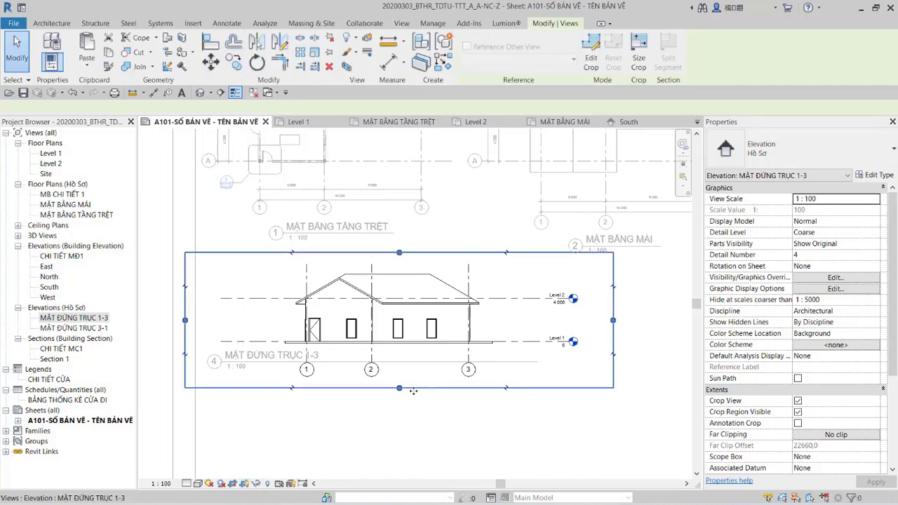
pyautogui.moveTo(399, 388); pyautogui.dragTo(399, 364)
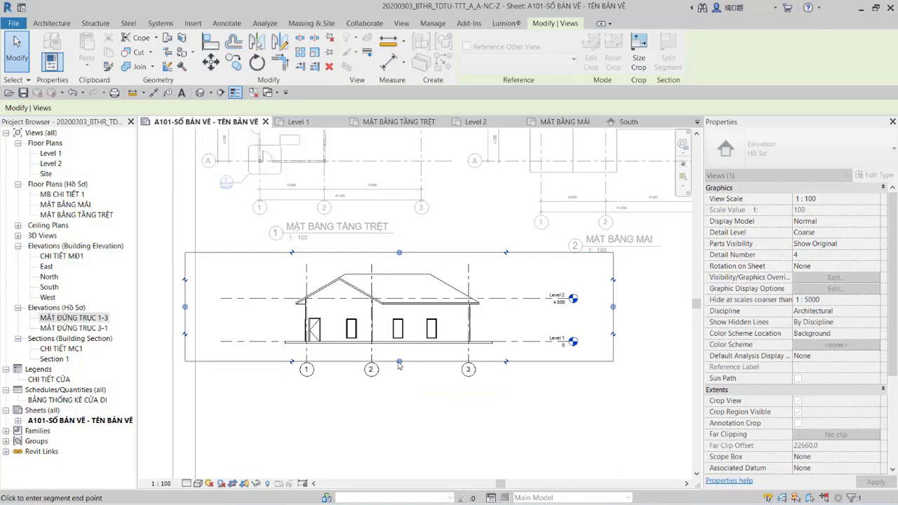
pyautogui.moveTo(186, 307); pyautogui.dragTo(276, 313)
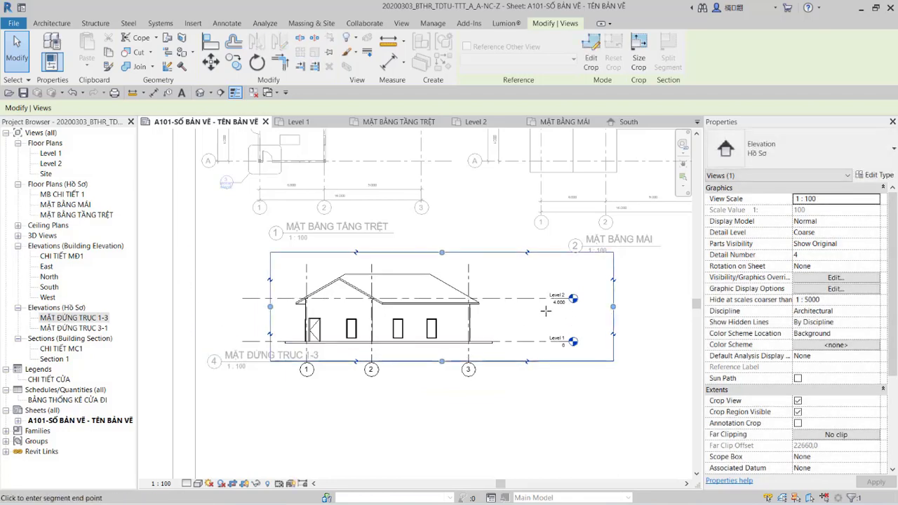
pyautogui.moveTo(613, 307); pyautogui.dragTo(531, 307)
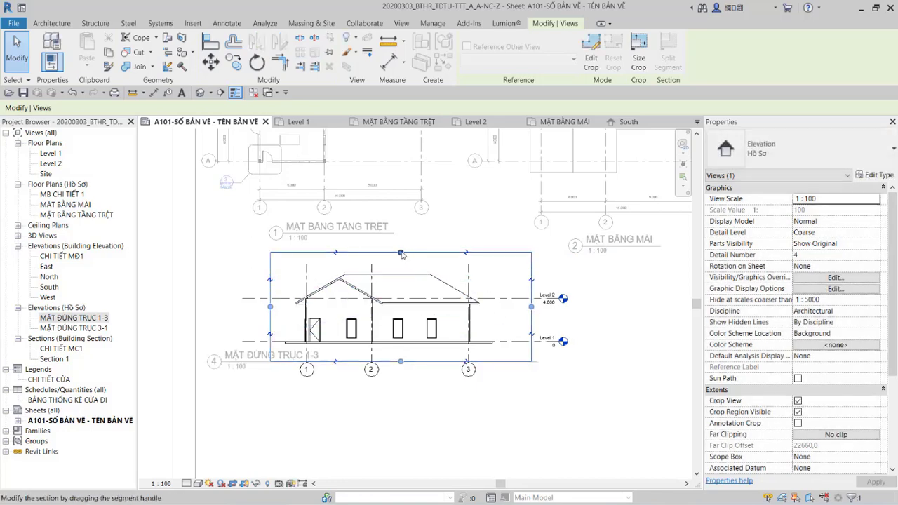
pyautogui.moveTo(401, 253); pyautogui.dragTo(401, 265)
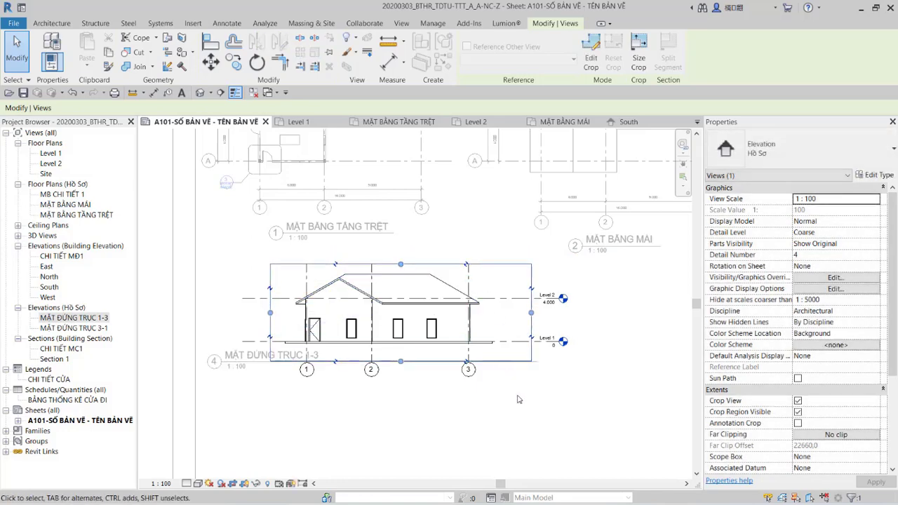
pyautogui.click(518, 399)
pyautogui.click(247, 484)
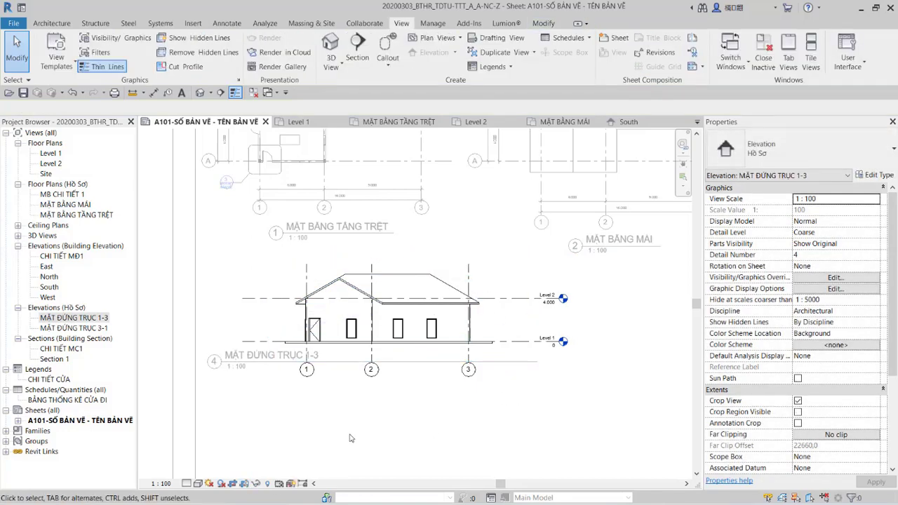
# - Reshow the crop region, tighten its left and right edges further, and hide it again
pyautogui.scroll(1, 351, 439)
pyautogui.scroll(1, 364, 418)
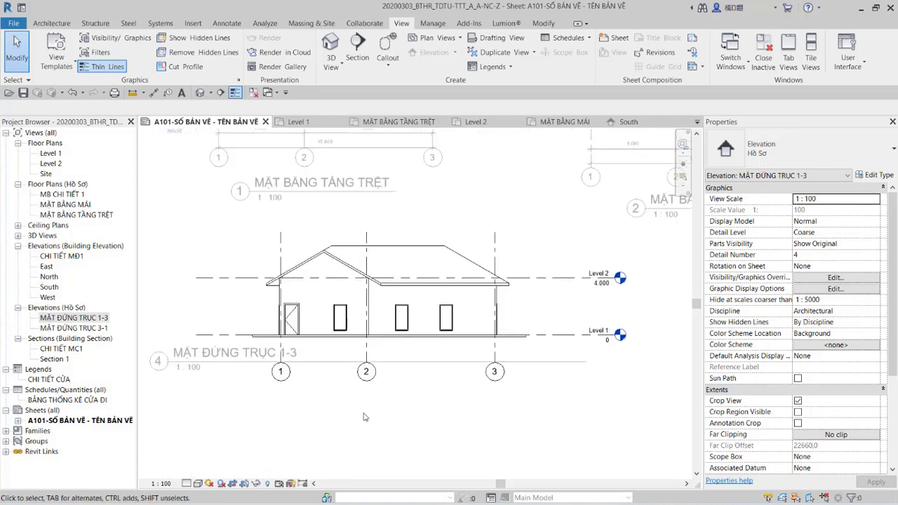
pyautogui.click(243, 484)
pyautogui.click(234, 309)
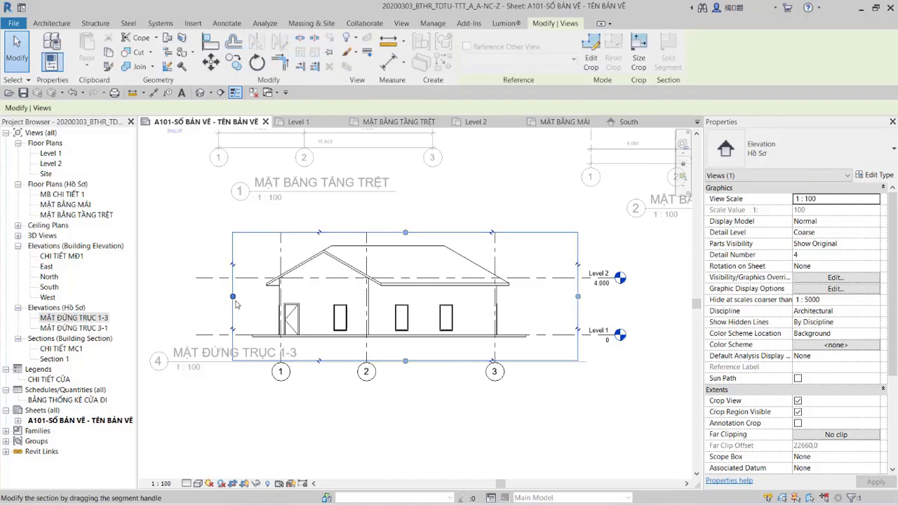
pyautogui.moveTo(234, 296); pyautogui.dragTo(263, 297)
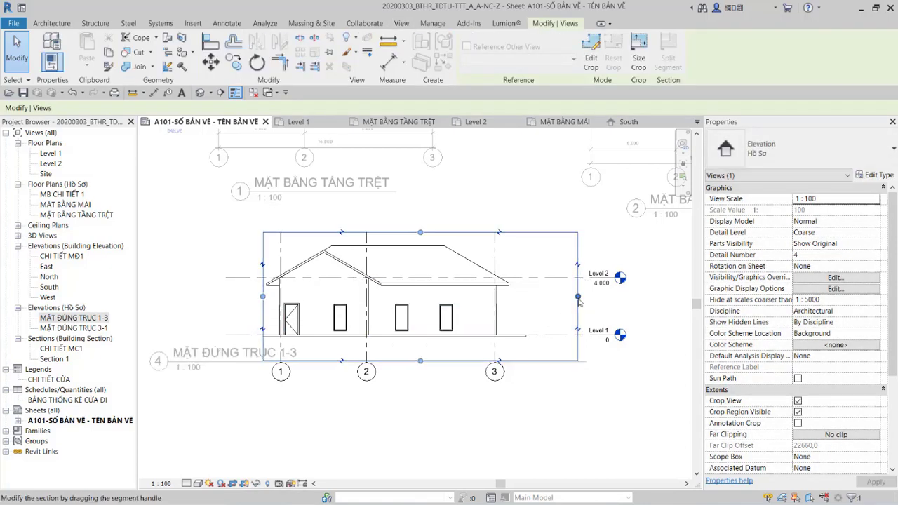
pyautogui.moveTo(578, 297); pyautogui.dragTo(519, 297)
pyautogui.press('Escape')
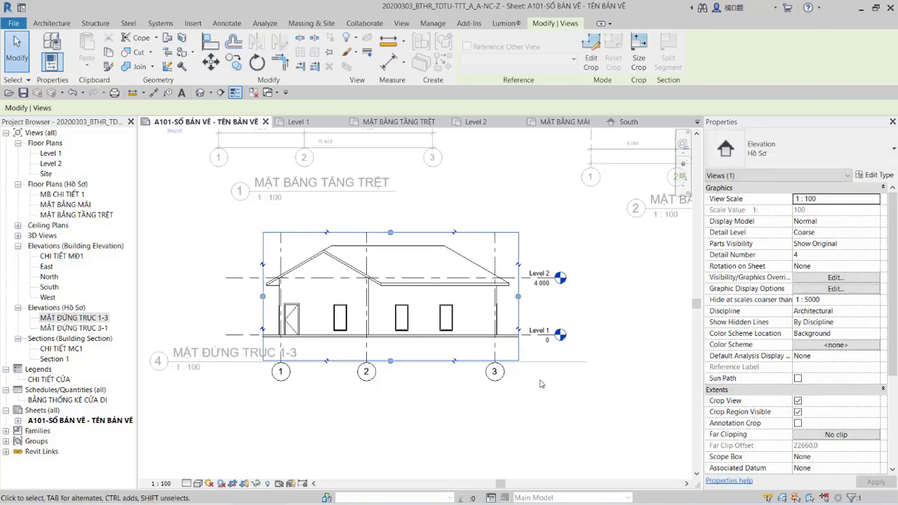
pyautogui.click(261, 484)
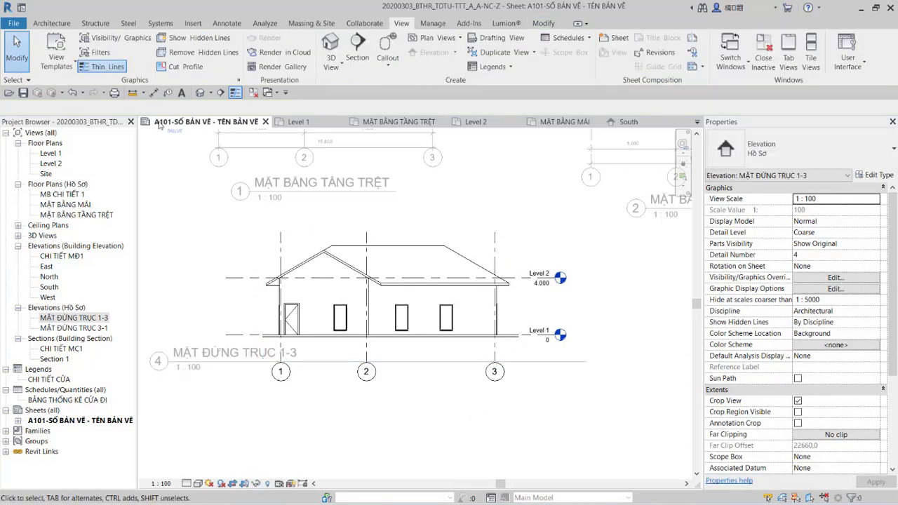
# - Place a 15.000 overall dimension across grids 1–3 and a chained 6.000 / 9.000 dimension
pyautogui.click(153, 92)
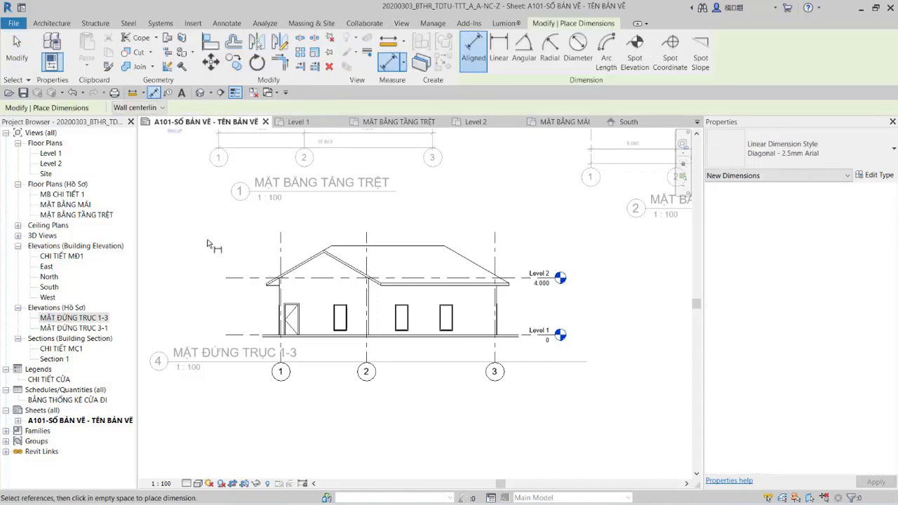
pyautogui.click(281, 257)
pyautogui.click(495, 257)
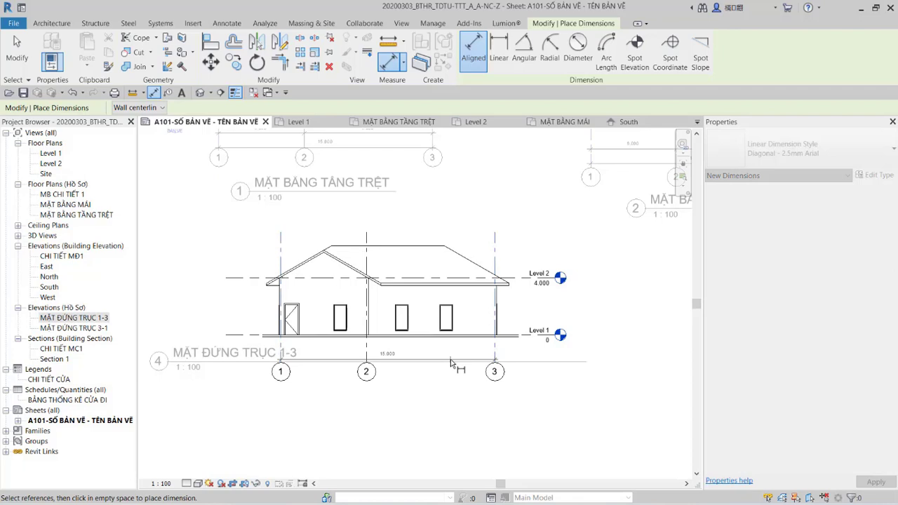
pyautogui.click(451, 362)
pyautogui.click(281, 252)
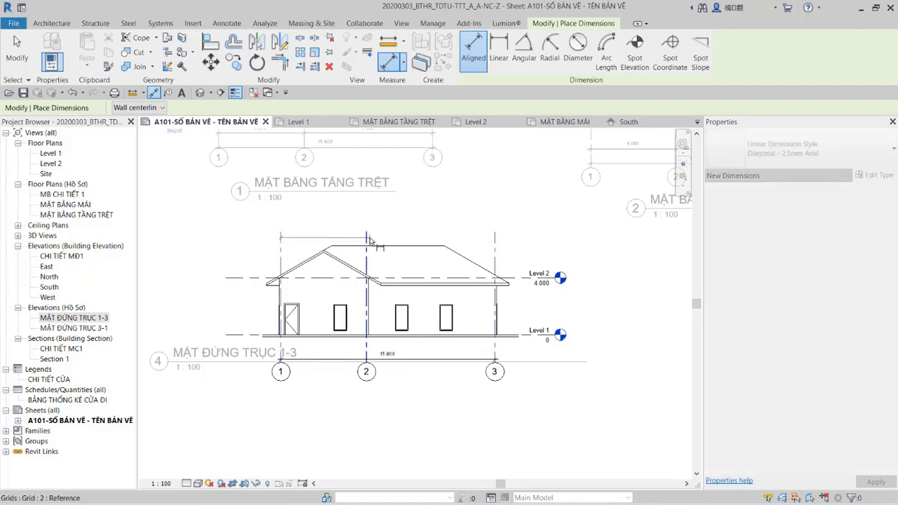
pyautogui.click(367, 241)
pyautogui.click(495, 246)
pyautogui.click(463, 345)
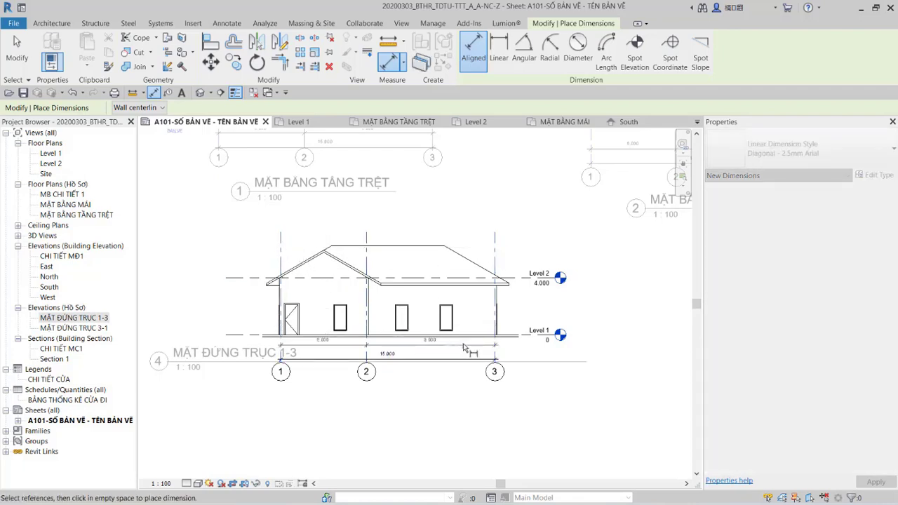
pyautogui.press('Escape')
pyautogui.scroll(2, 435, 357)
pyautogui.press('Escape')
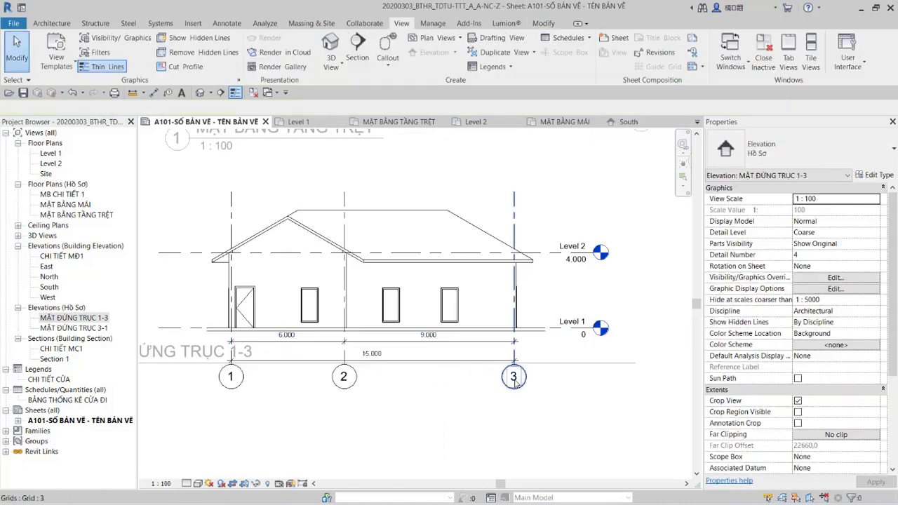
# - Move the grid bubbles and both dimension strings lower beneath the elevation
pyautogui.click(515, 383)
pyautogui.moveTo(515, 369); pyautogui.dragTo(513, 391)
pyautogui.press('Escape')
pyautogui.click(415, 347)
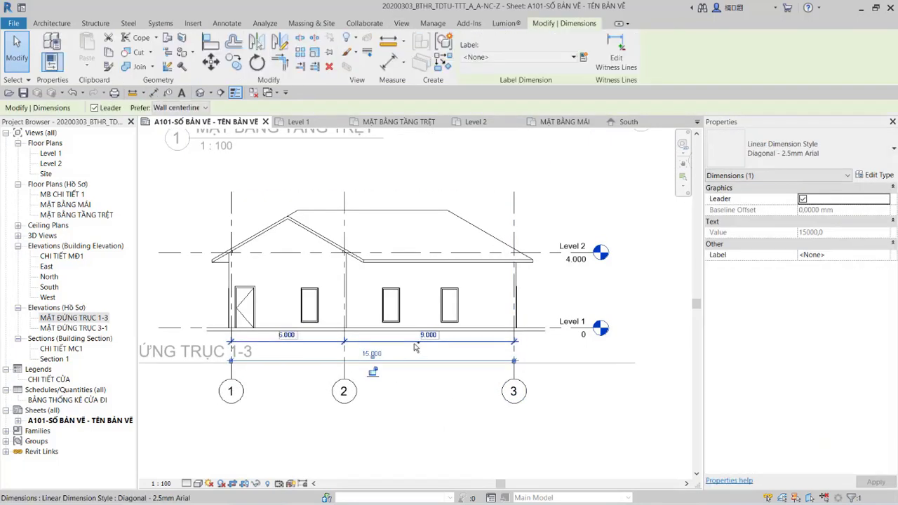
pyautogui.keyDown('ctrl'); pyautogui.click(415, 342); pyautogui.keyUp('ctrl')
pyautogui.moveTo(414, 343); pyautogui.dragTo(411, 355)
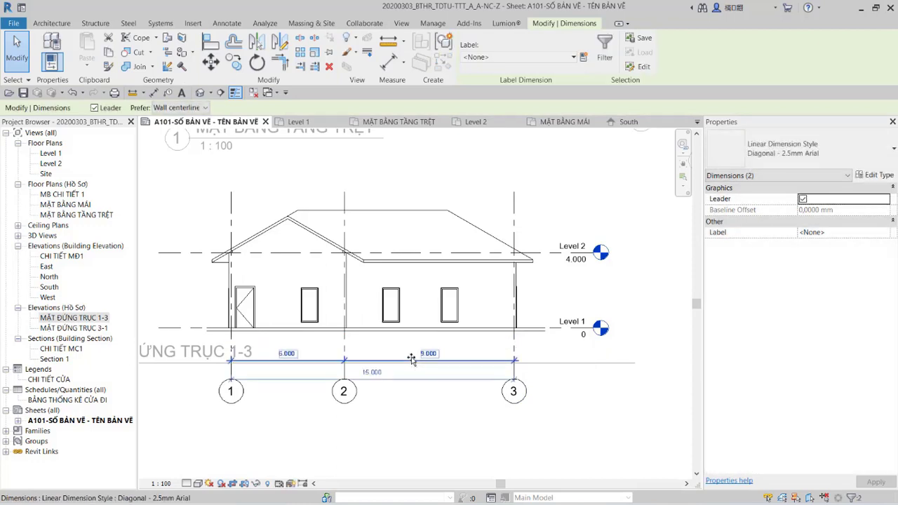
pyautogui.click(414, 408)
pyautogui.click(404, 359)
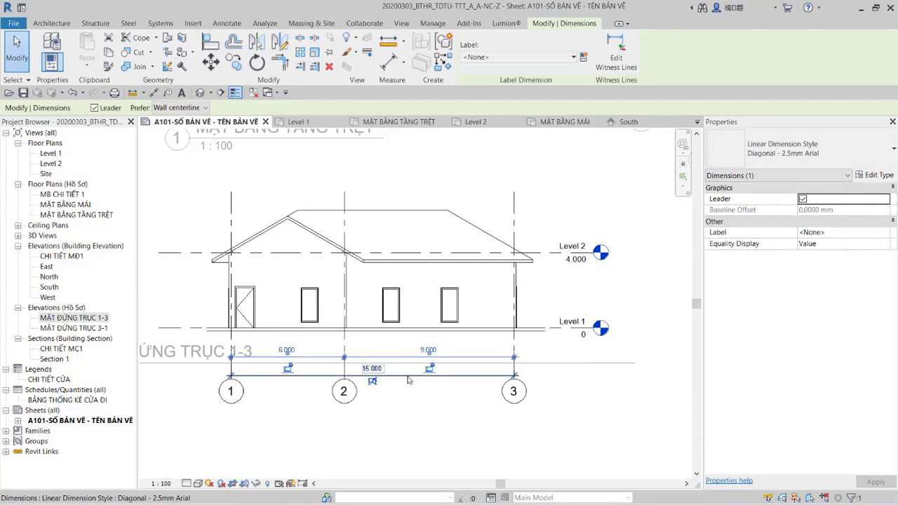
pyautogui.click(560, 276)
pyautogui.click(602, 253)
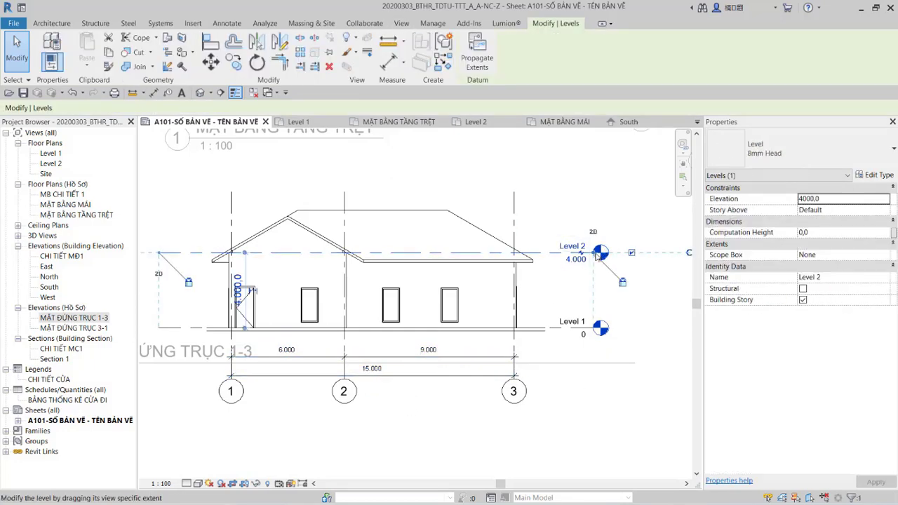
pyautogui.press('Escape')
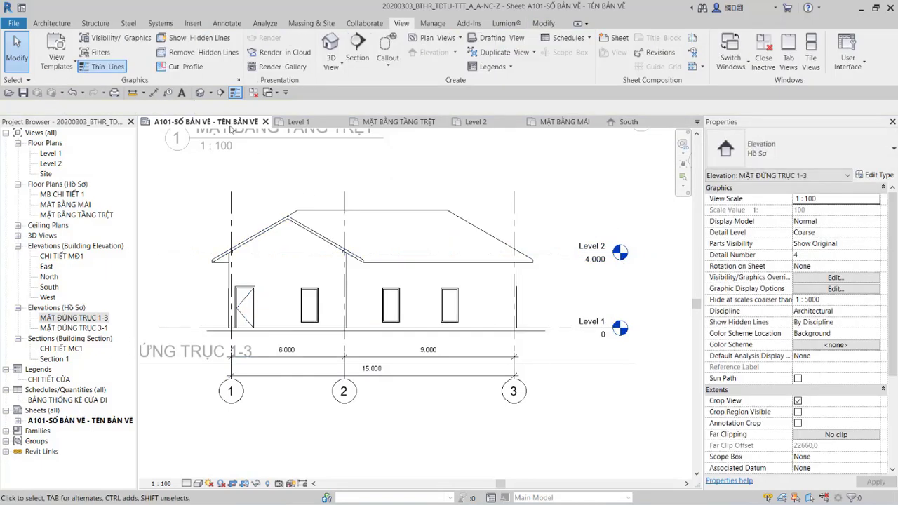
# - Dimension the 4.000 height between Level 1 and Level 2
pyautogui.click(154, 93)
pyautogui.click(559, 327)
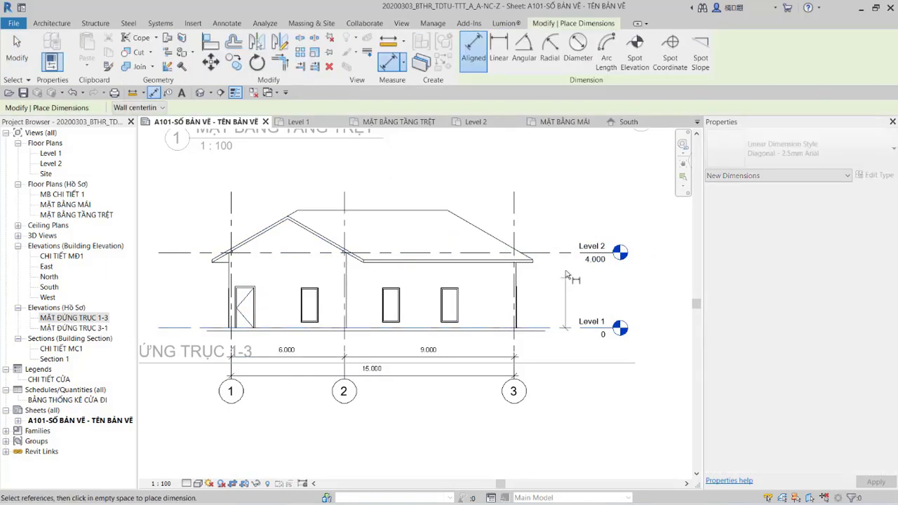
pyautogui.click(559, 254)
pyautogui.click(570, 291)
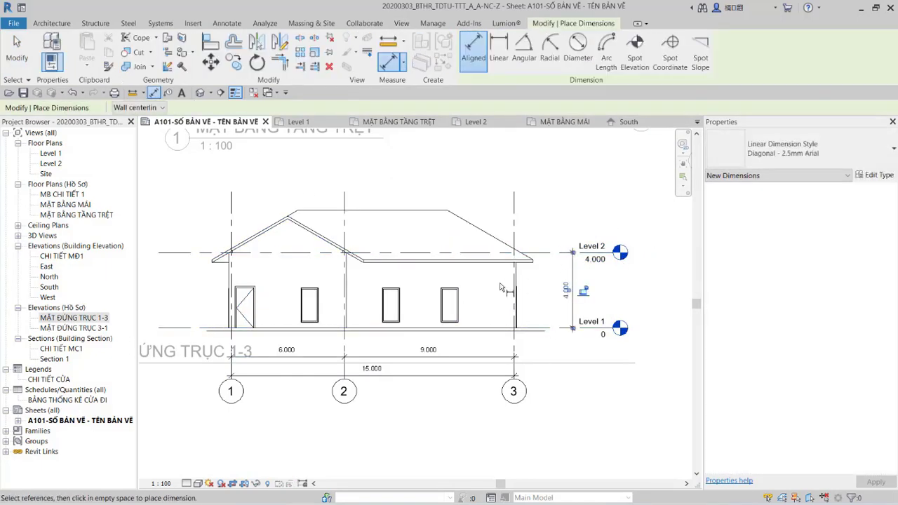
pyautogui.scroll(-1, 501, 287)
pyautogui.press('Escape')
pyautogui.press('Escape')
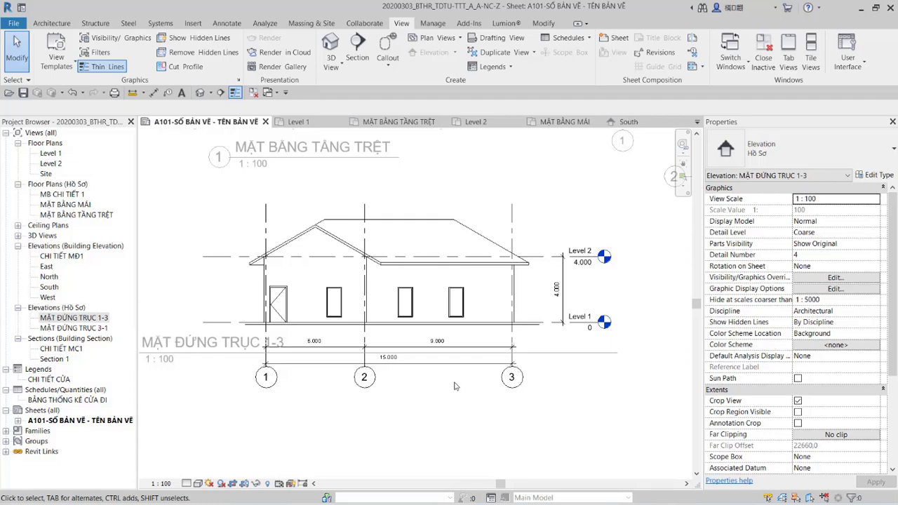
# - Start a Solid Black filled region with a rectangular boundary
pyautogui.click(232, 28)
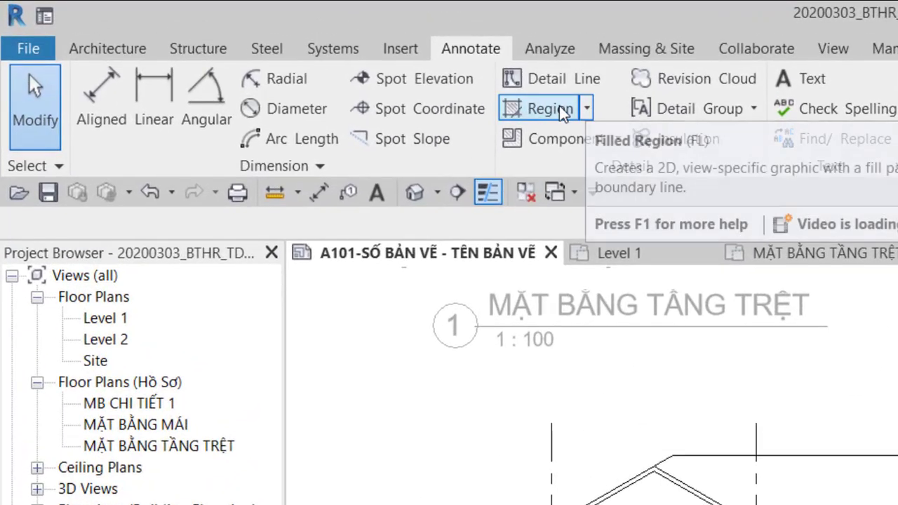
pyautogui.click(588, 109)
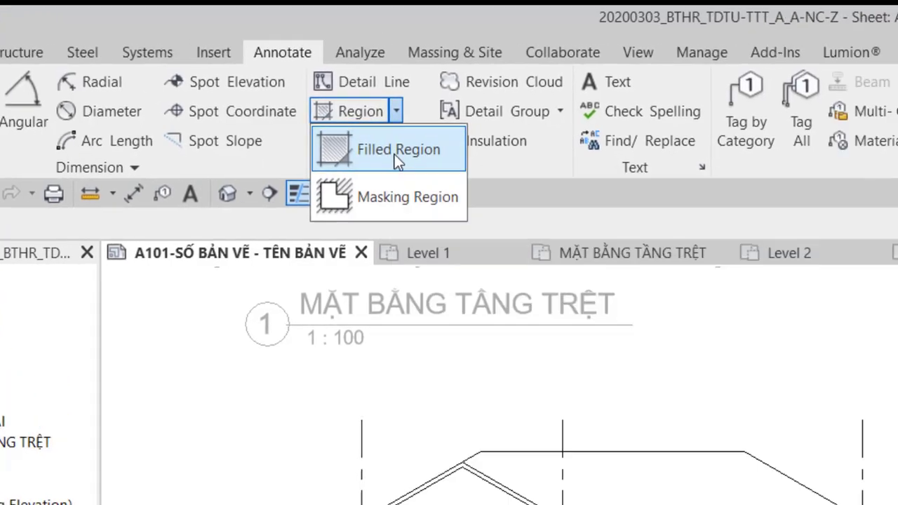
pyautogui.click(588, 158)
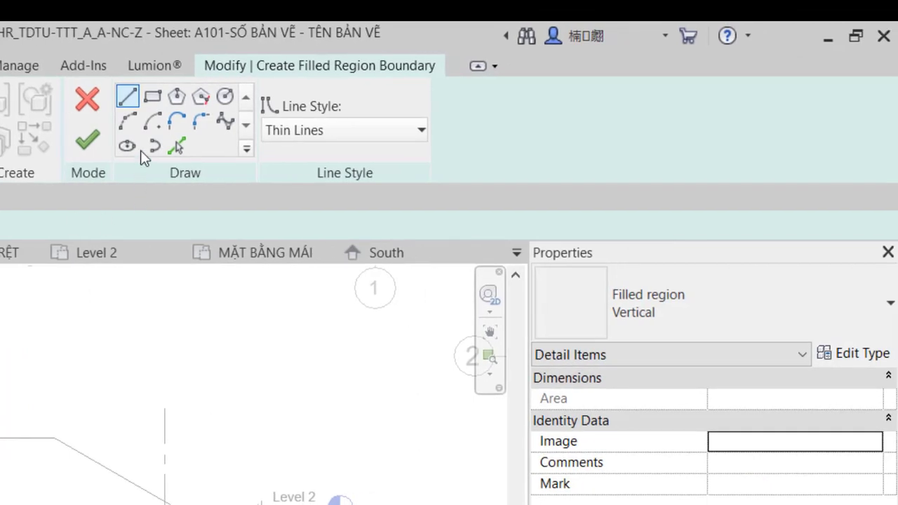
pyautogui.click(154, 100)
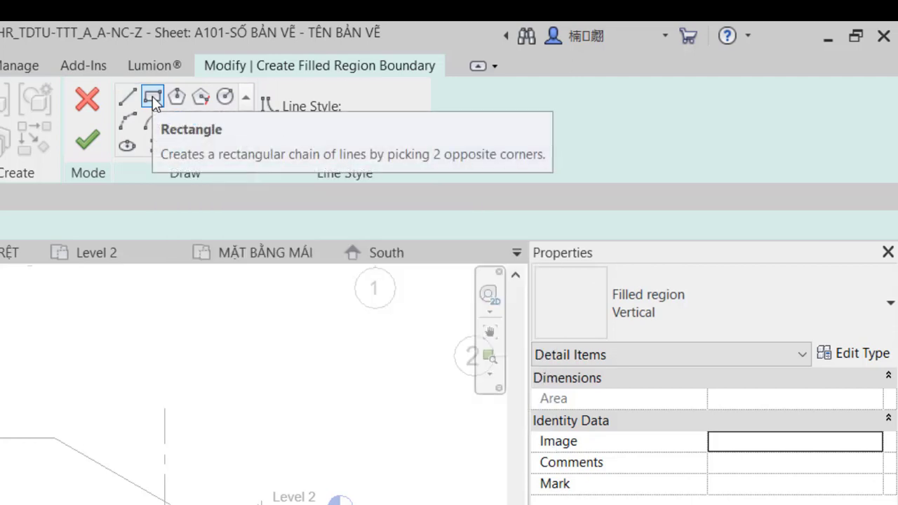
pyautogui.click(763, 304)
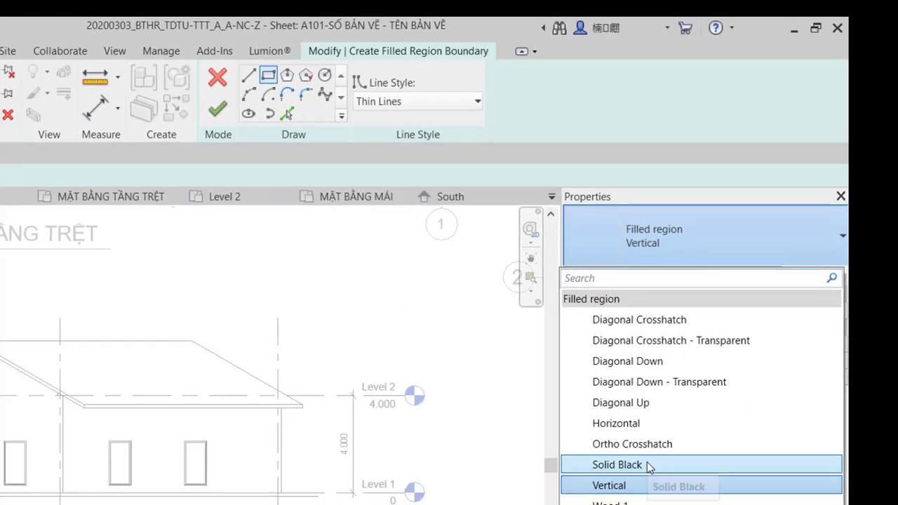
pyautogui.click(647, 463)
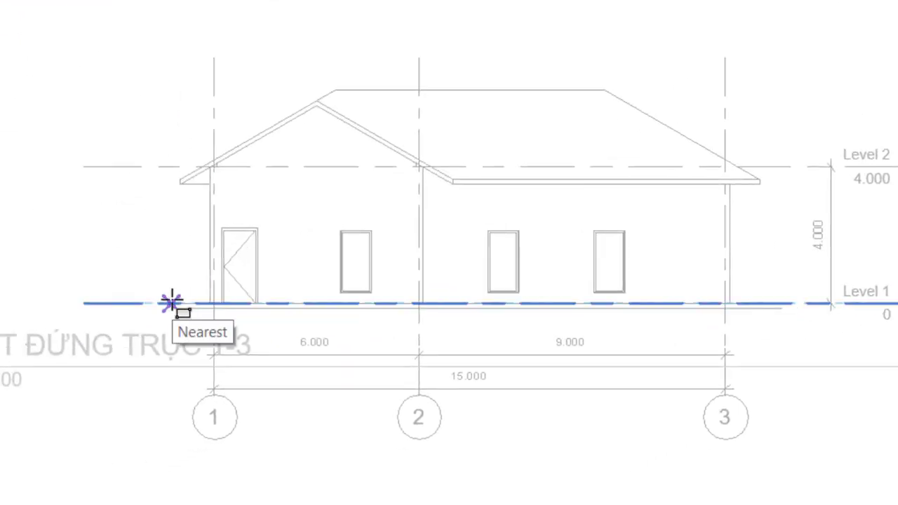
# - Draw the rectangle along Level 1 from left of grid 1 past grid 3 and finish the region
pyautogui.click(172, 304)
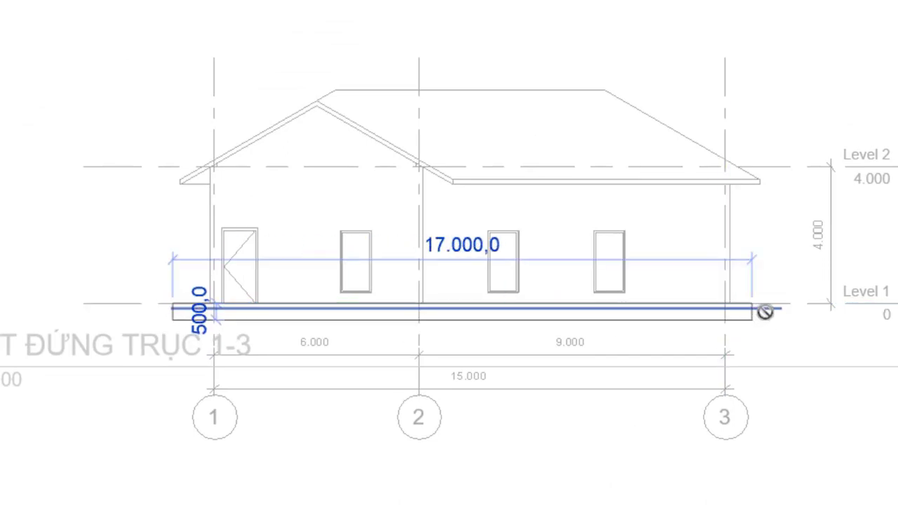
pyautogui.scroll(2, 789, 309)
pyautogui.scroll(3, 784, 307)
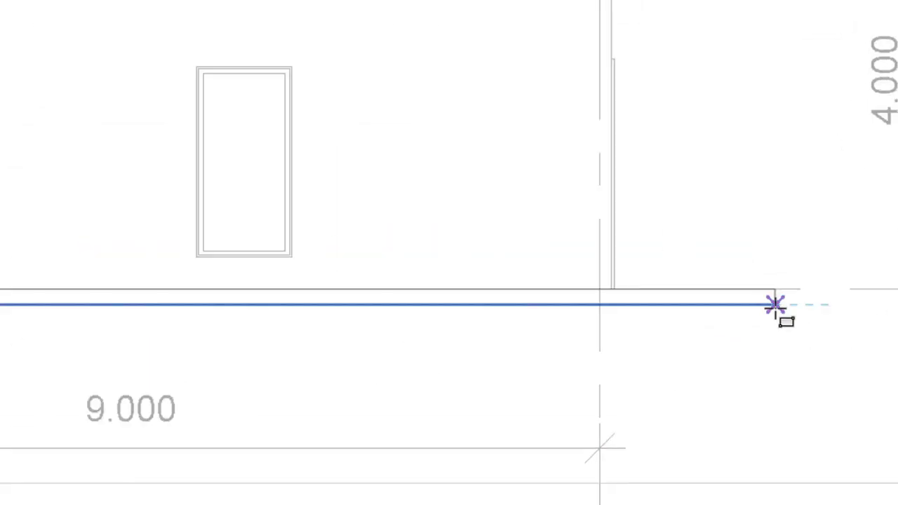
pyautogui.click(770, 324)
pyautogui.scroll(-3, 718, 365)
pyautogui.scroll(-1, 676, 370)
pyautogui.scroll(-2, 676, 381)
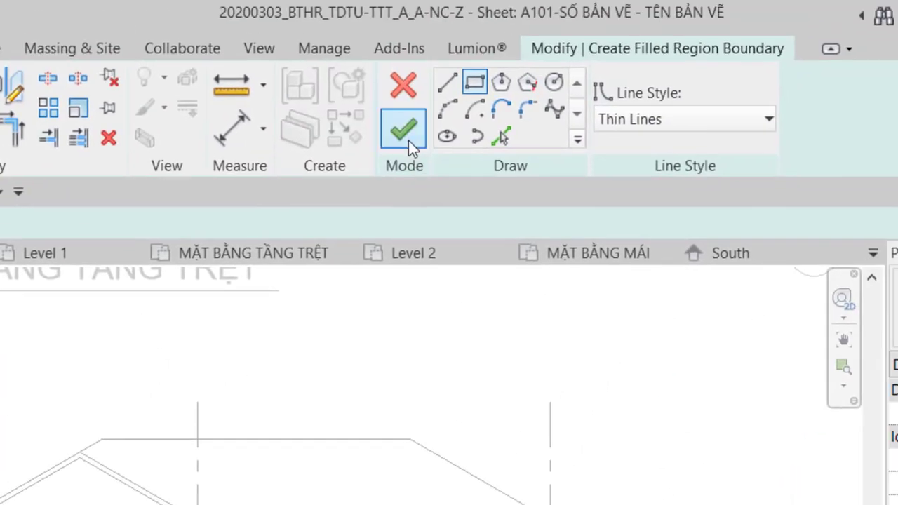
pyautogui.click(408, 138)
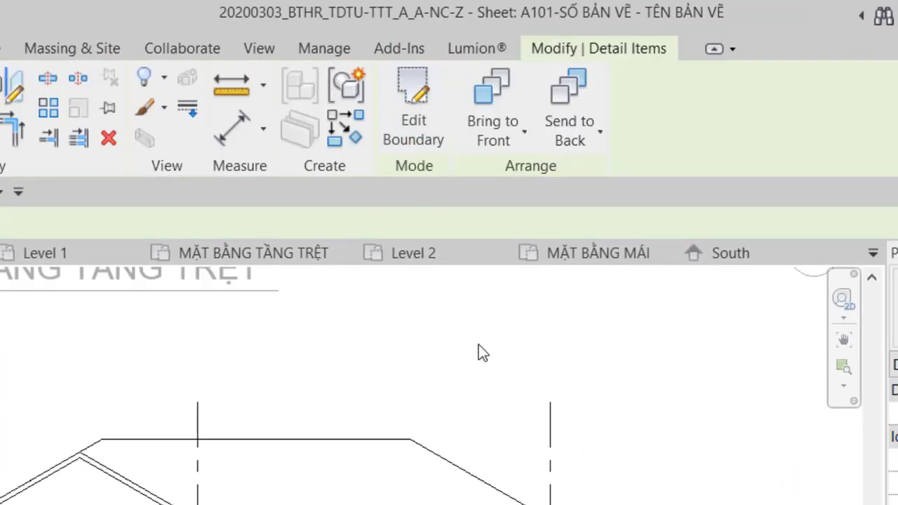
pyautogui.press('Escape')
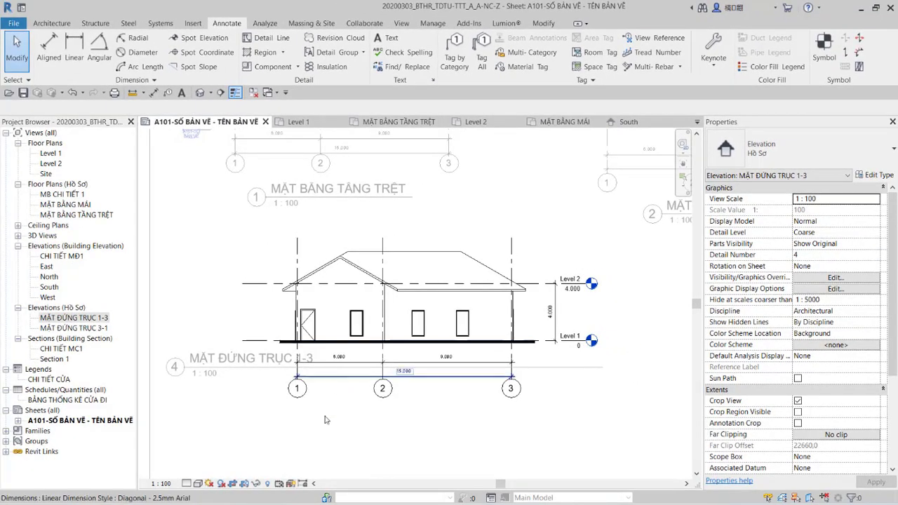
# - Return to the sheet and shift the elevation viewport slightly up and left
pyautogui.scroll(-3, 252, 433)
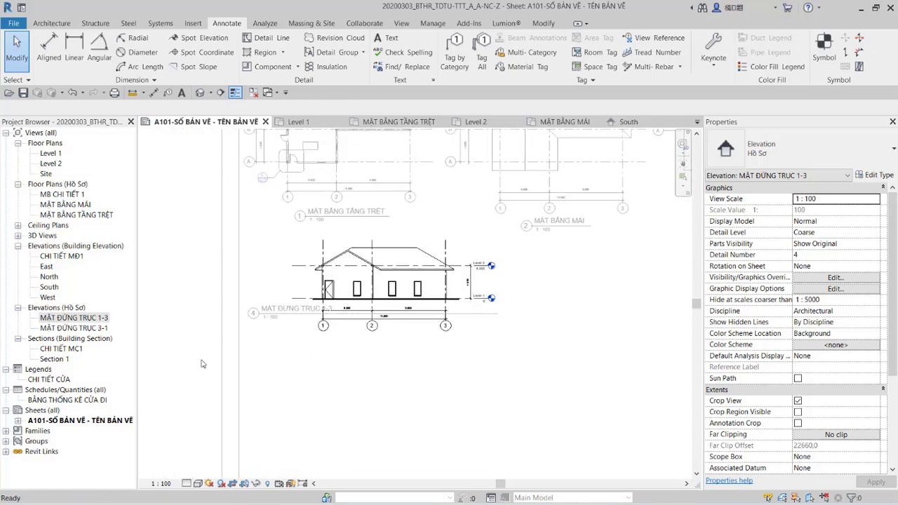
pyautogui.doubleClick(176, 367)
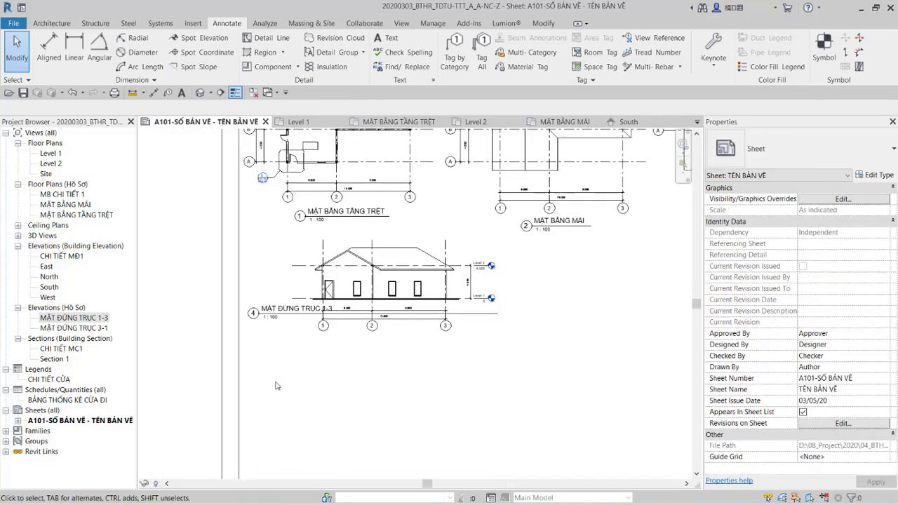
pyautogui.click(360, 277)
pyautogui.moveTo(360, 278); pyautogui.dragTo(329, 269)
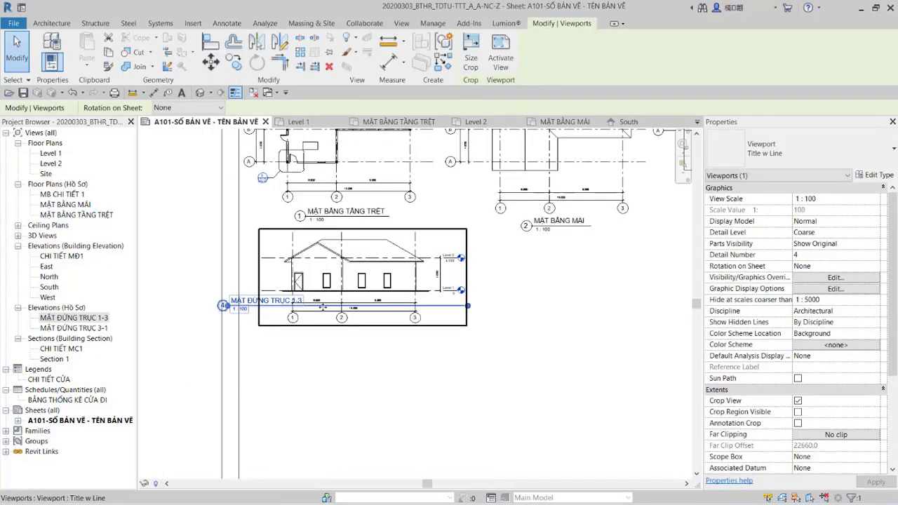
pyautogui.click(273, 346)
# - Move the viewport title below the drawing and shorten its title line
pyautogui.click(253, 308)
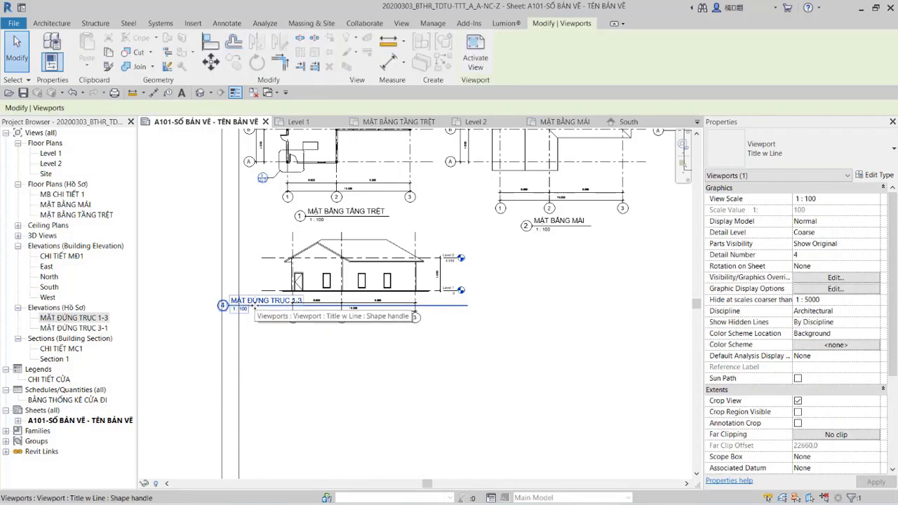
pyautogui.moveTo(253, 307); pyautogui.dragTo(356, 339)
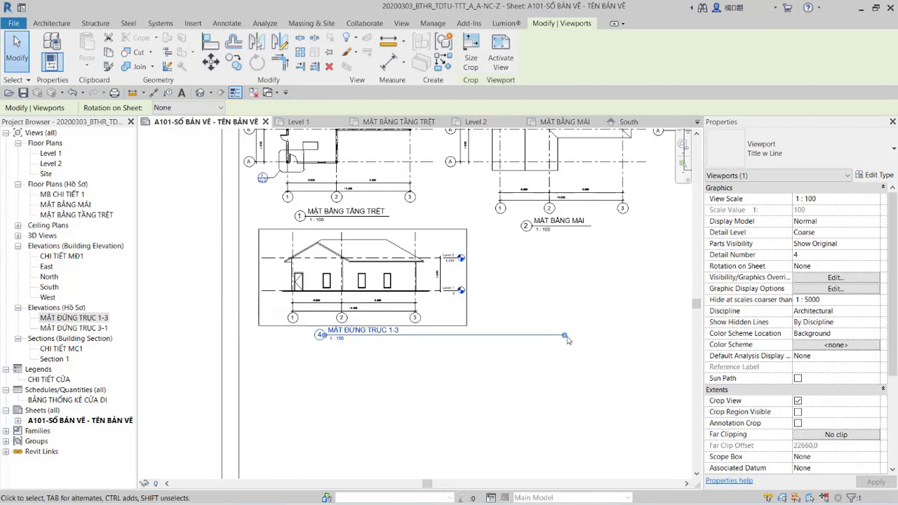
pyautogui.moveTo(568, 340); pyautogui.dragTo(406, 340)
pyautogui.click(427, 384)
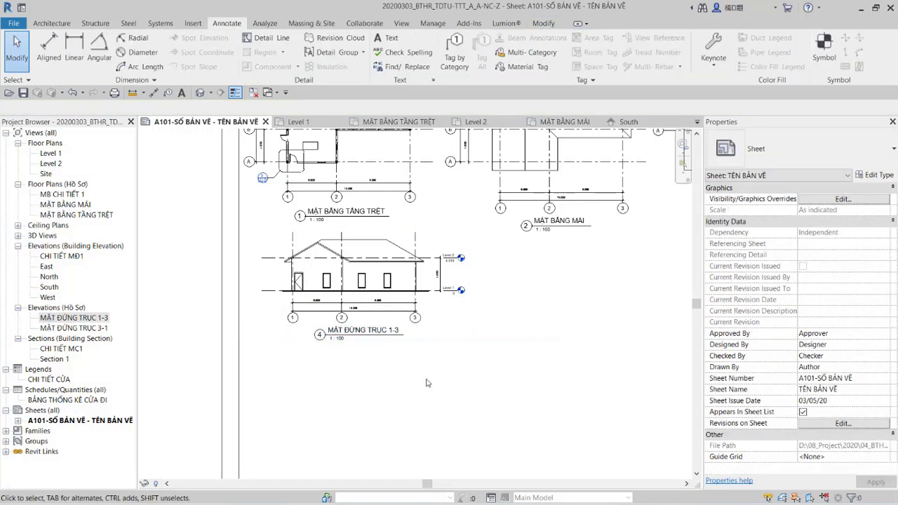
pyautogui.scroll(-2, 427, 383)
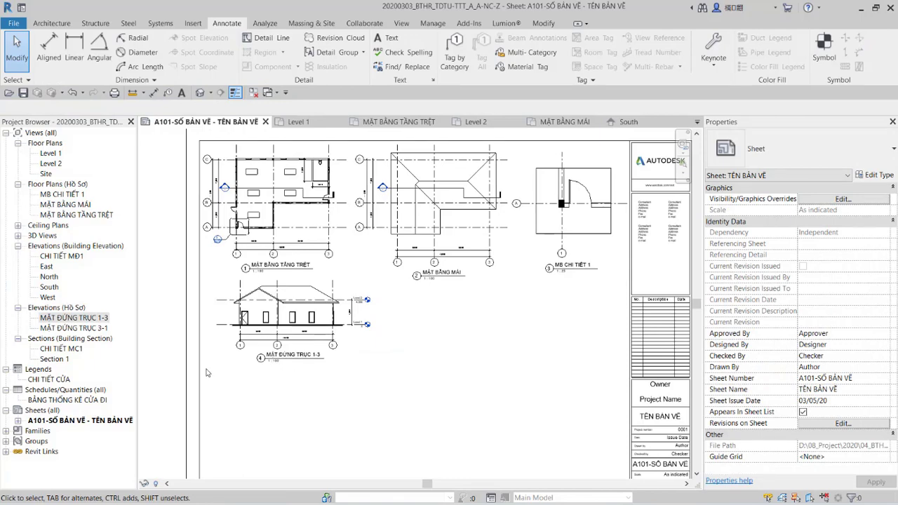
# - Place the MẶT ĐỨNG TRỤC 3-1 elevation onto sheet A101
pyautogui.moveTo(103, 329); pyautogui.dragTo(487, 325)
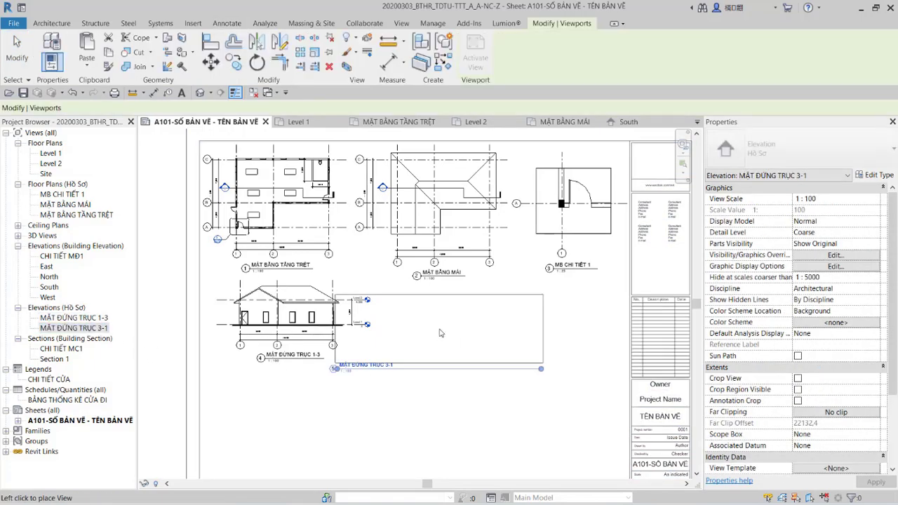
pyautogui.click(488, 326)
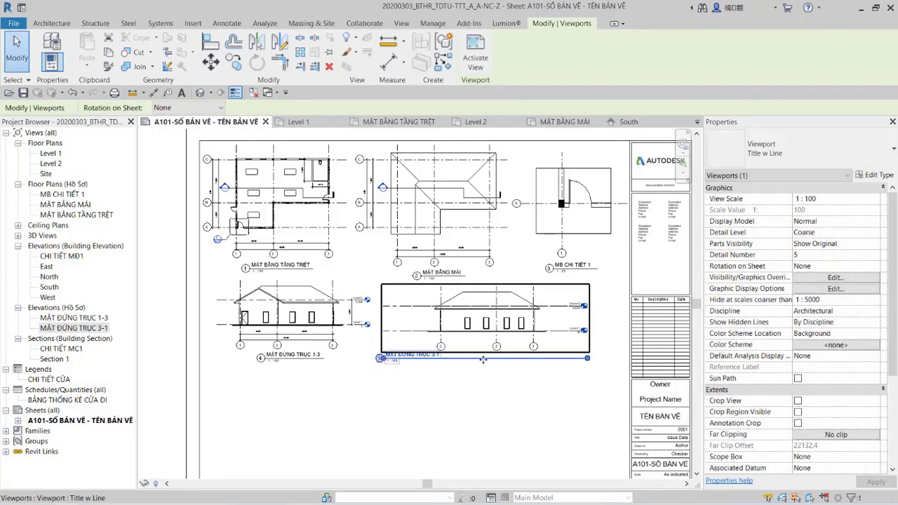
pyautogui.scroll(2, 336, 356)
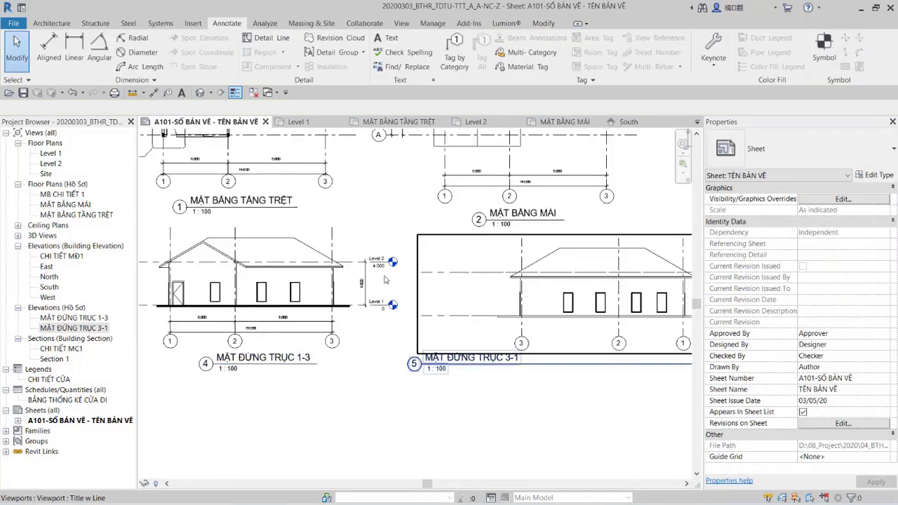
# - Move the viewport beside the 1-3 elevation, nudge it right, and activate it for editing
pyautogui.click(433, 279)
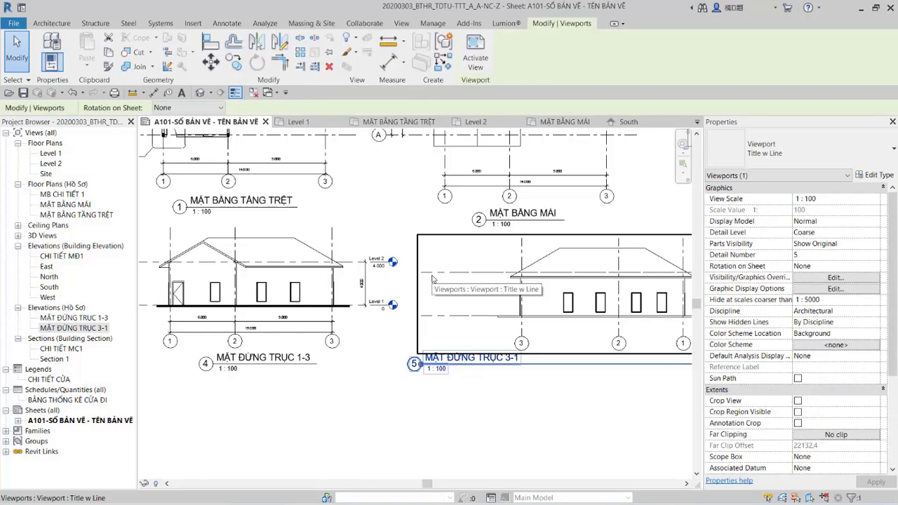
pyautogui.click(210, 62)
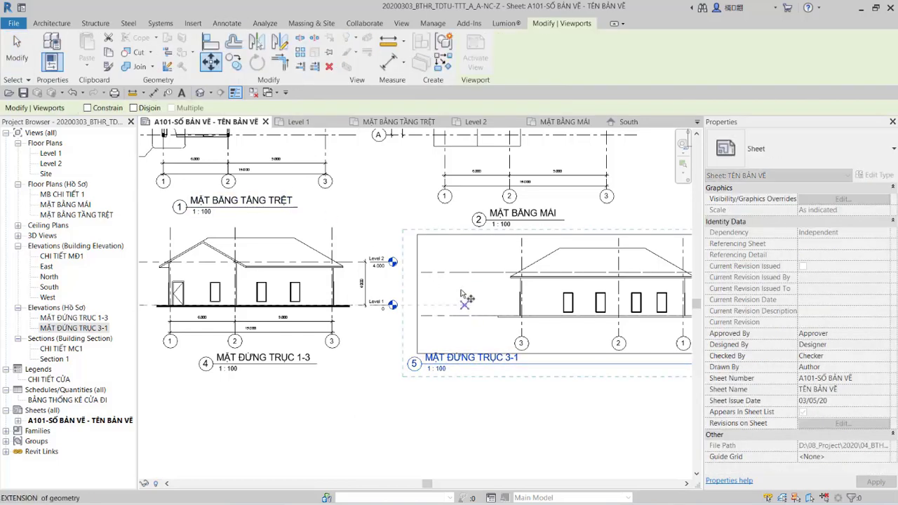
pyautogui.click(441, 303)
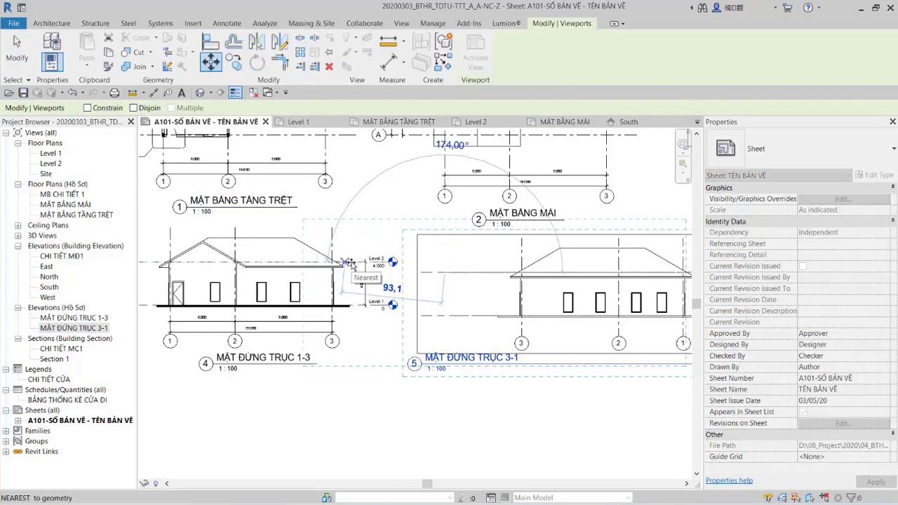
pyautogui.click(351, 293)
pyautogui.scroll(-2, 385, 356)
pyautogui.scroll(-1, 385, 356)
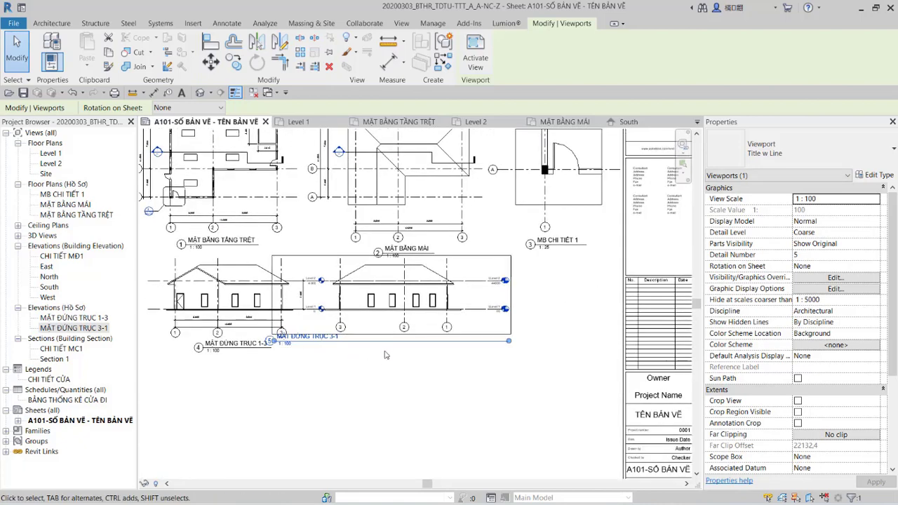
pyautogui.press('Right')
pyautogui.press('Right')
pyautogui.press('Right')
pyautogui.press('Right')
pyautogui.press('Right')
pyautogui.press('Right')
pyautogui.press('Right')
pyautogui.press('Right')
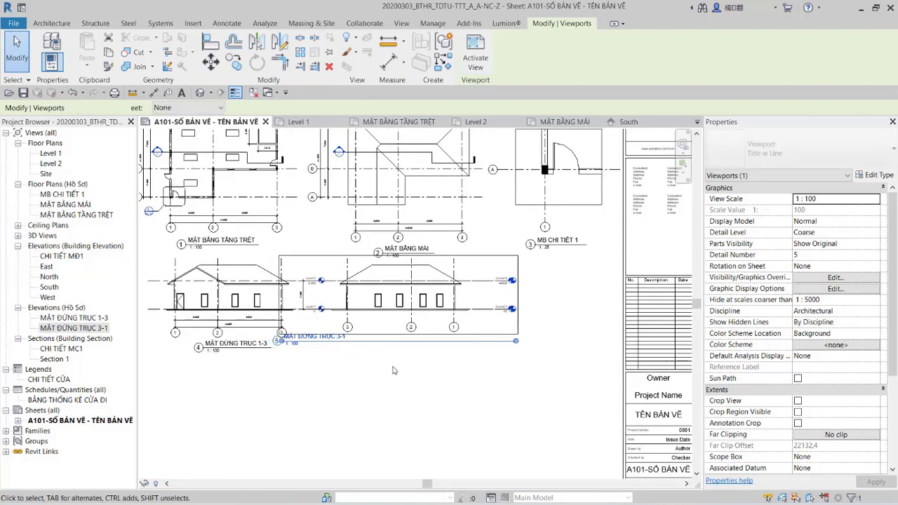
pyautogui.press('Right')
pyautogui.press('Right')
pyautogui.press('Right')
pyautogui.press('Right')
pyautogui.press('Right')
pyautogui.press('Right')
pyautogui.press('Right')
pyautogui.press('Right')
pyautogui.press('Right')
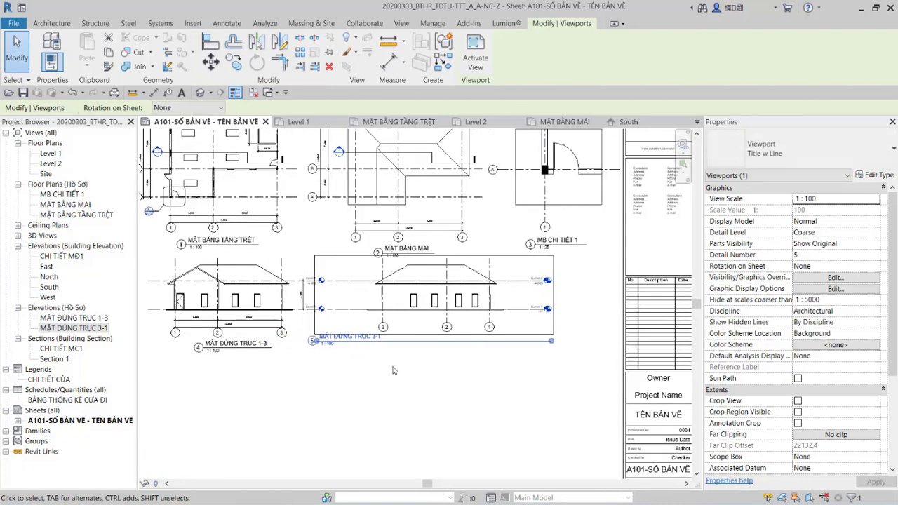
pyautogui.doubleClick(430, 301)
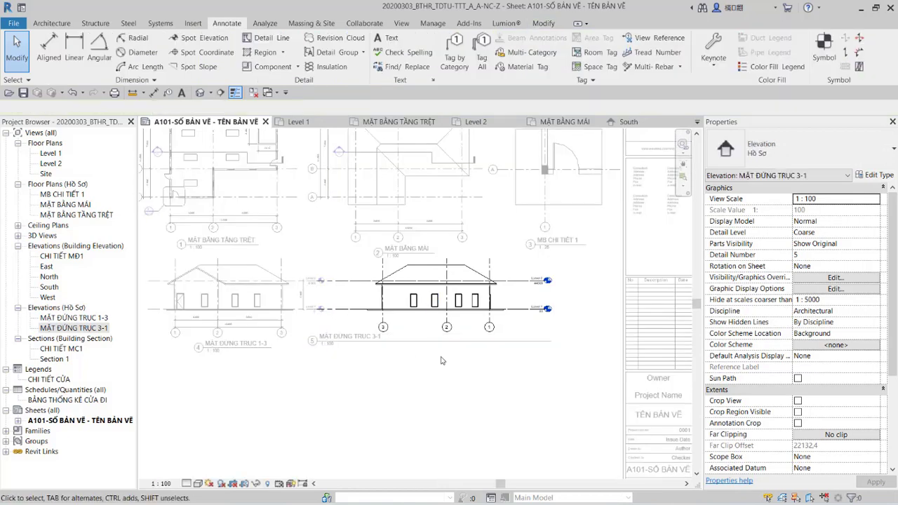
# - Turn on Crop View and pull the left crop edge in to the building
pyautogui.scroll(1, 435, 386)
pyautogui.scroll(1, 433, 386)
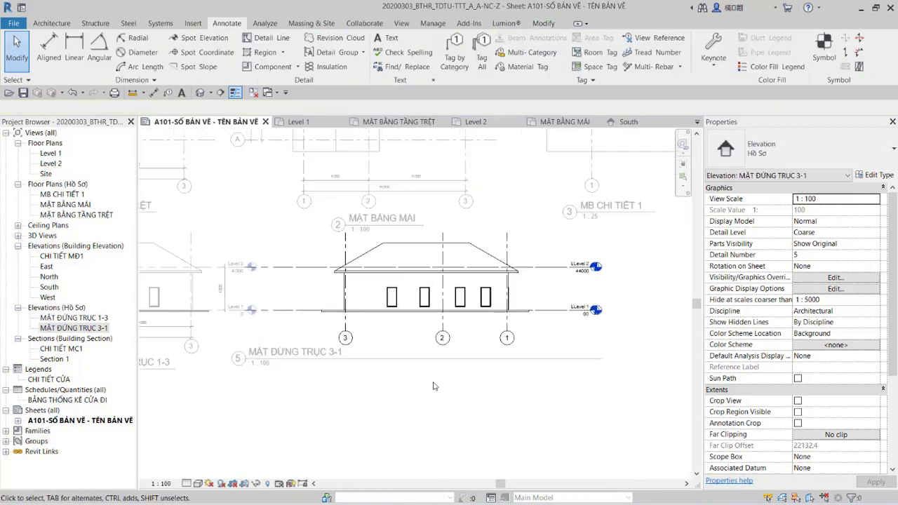
pyautogui.click(245, 485)
pyautogui.click(217, 286)
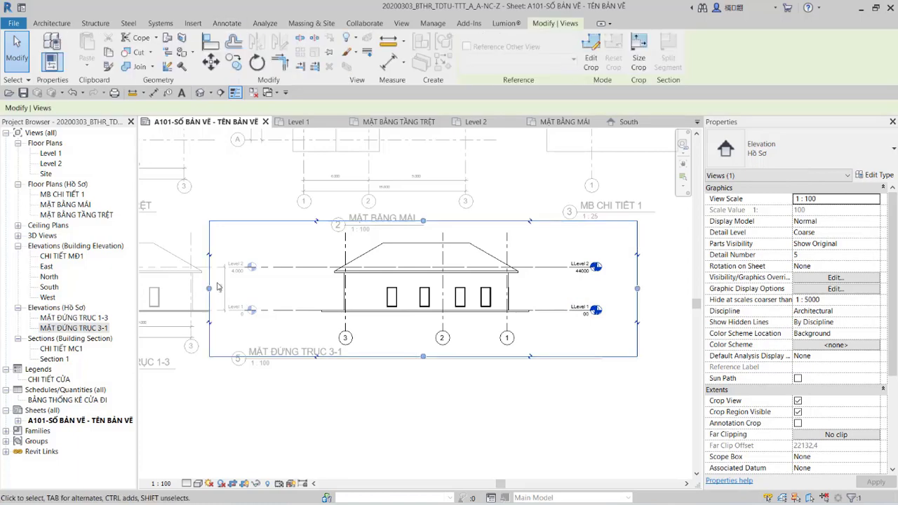
pyautogui.click(210, 288)
pyautogui.moveTo(321, 293); pyautogui.dragTo(329, 290)
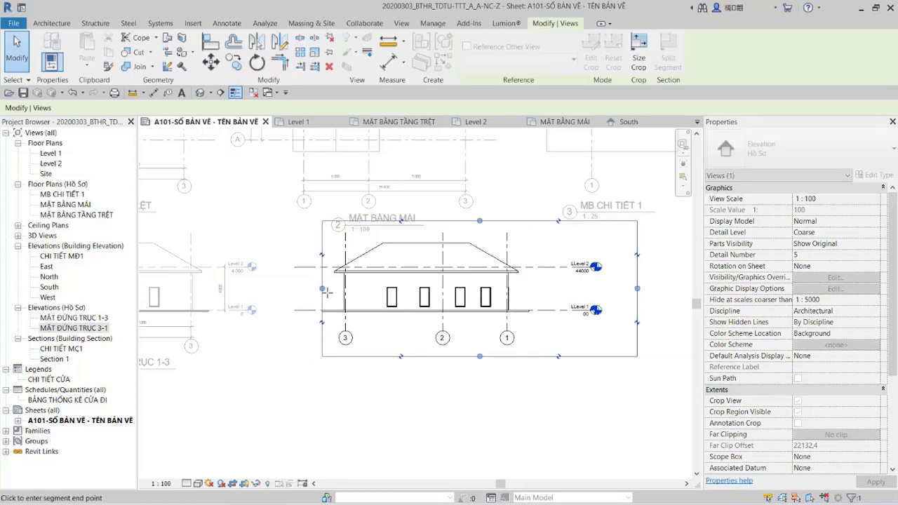
pyautogui.click(331, 297)
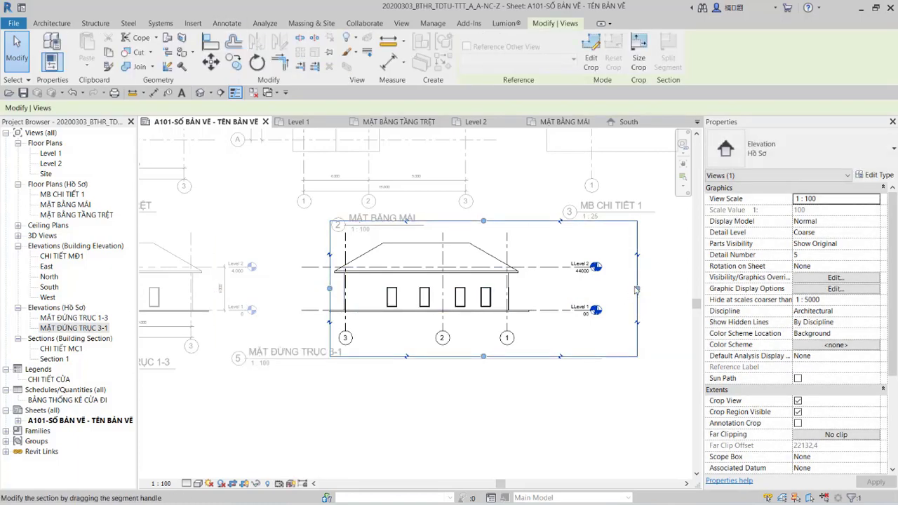
# - Bring the right, top and bottom crop edges in, then hide the crop region
pyautogui.click(527, 293)
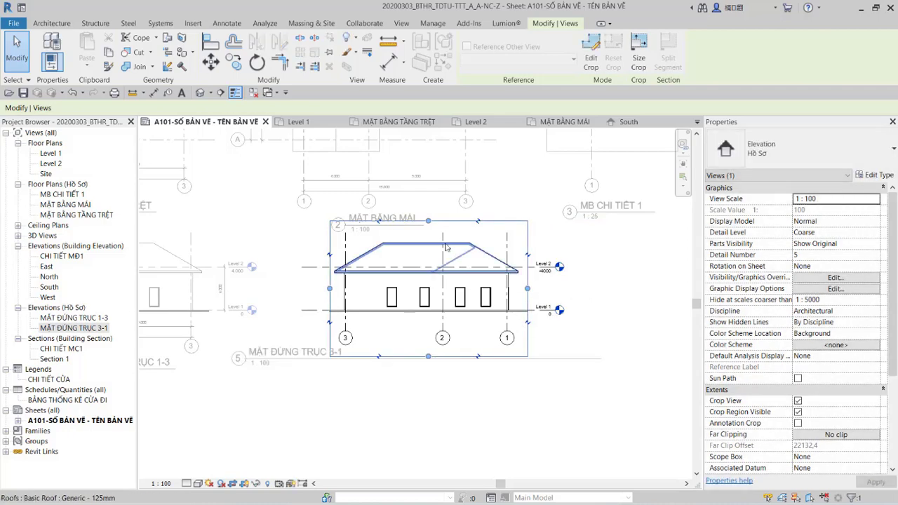
pyautogui.moveTo(428, 222); pyautogui.dragTo(428, 235)
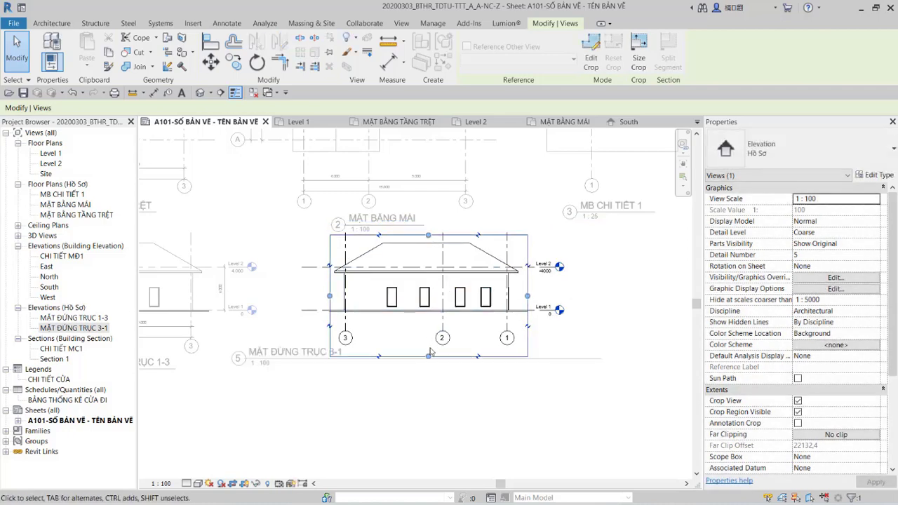
pyautogui.click(427, 331)
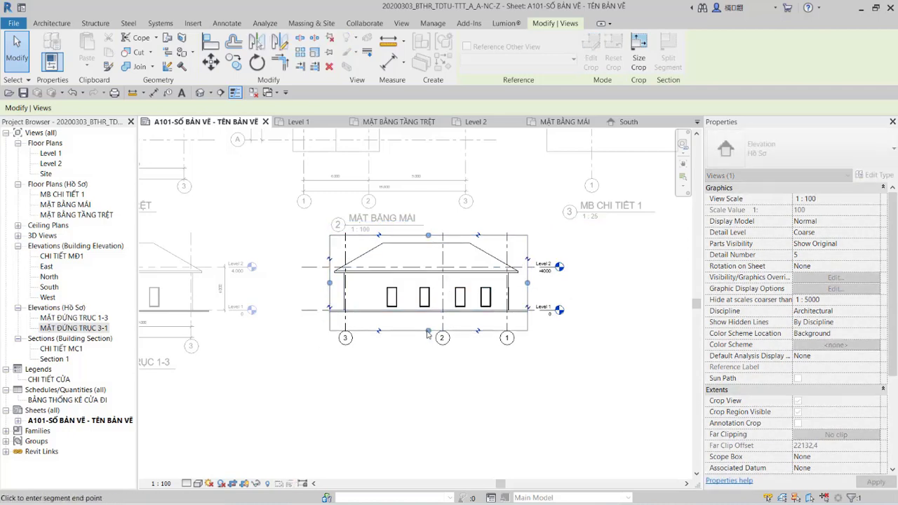
pyautogui.press('Escape')
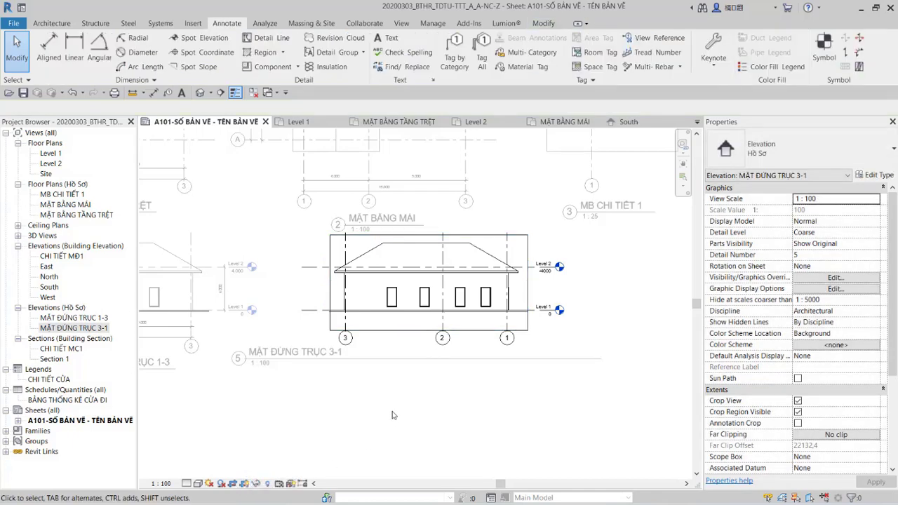
pyautogui.click(245, 485)
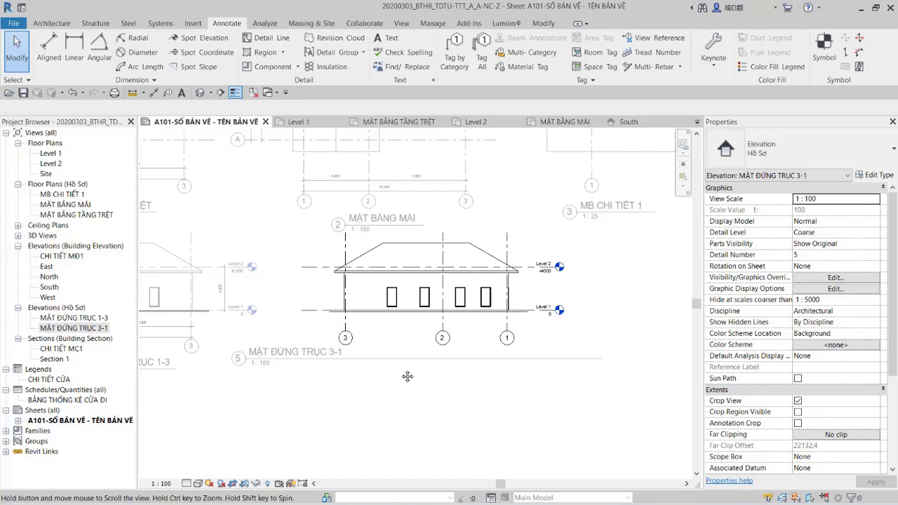
pyautogui.scroll(1, 404, 372)
pyautogui.scroll(1, 396, 364)
pyautogui.moveTo(396, 364); pyautogui.dragTo(392, 380, button='middle')
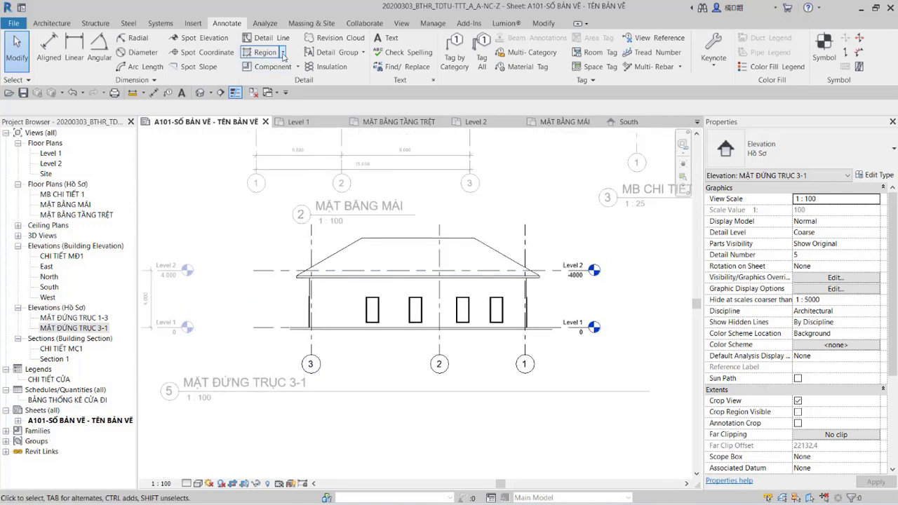
# - Sketch a thin rectangular filled region along Level 1 from the left end to the right wall
pyautogui.click(267, 53)
pyautogui.click(284, 71)
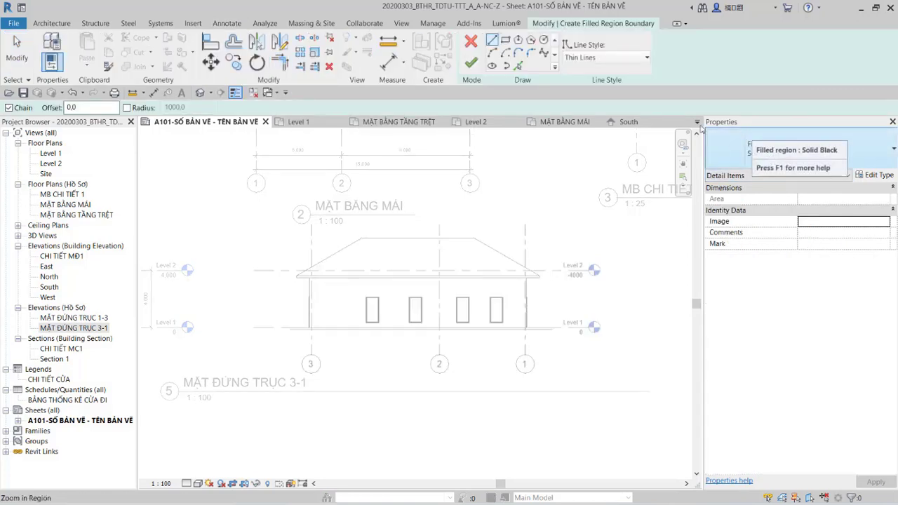
pyautogui.click(506, 40)
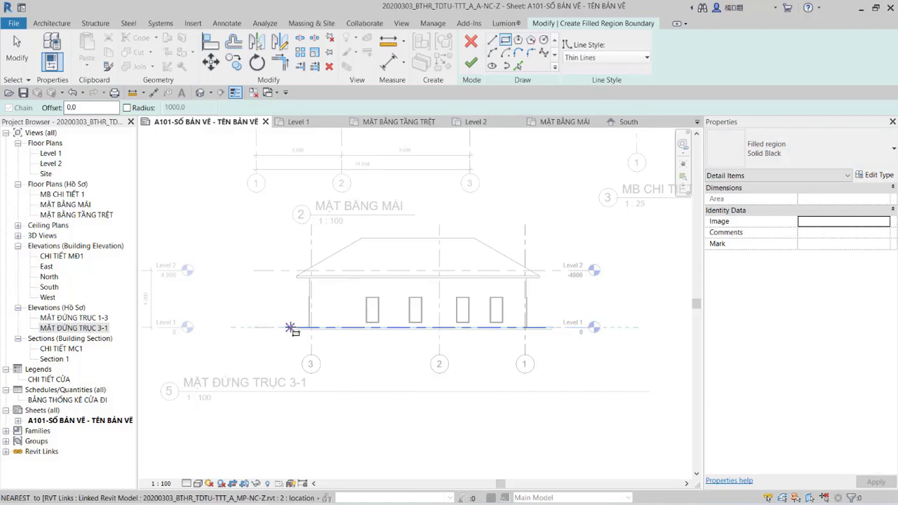
pyautogui.click(291, 328)
pyautogui.scroll(3, 512, 328)
pyautogui.scroll(2, 537, 331)
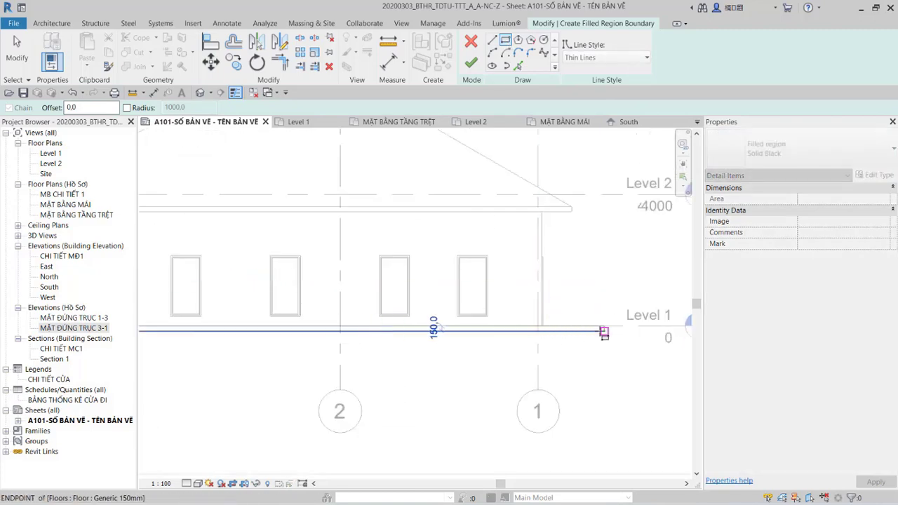
pyautogui.click(353, 344)
pyautogui.click(471, 63)
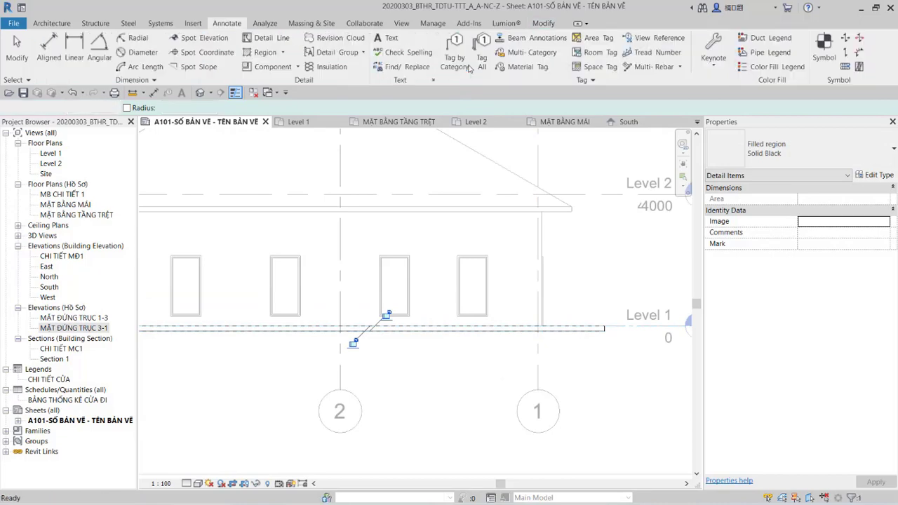
pyautogui.scroll(-2, 469, 394)
pyautogui.scroll(-2, 474, 391)
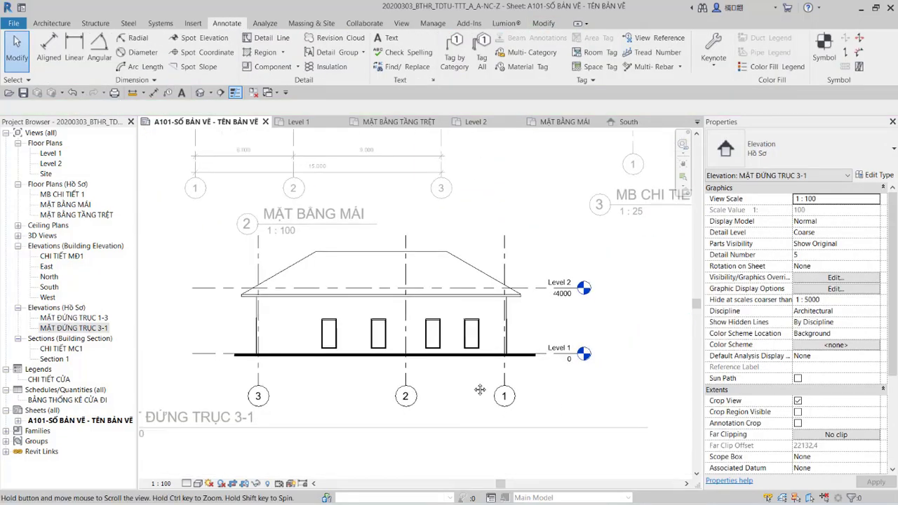
pyautogui.scroll(-1, 480, 390)
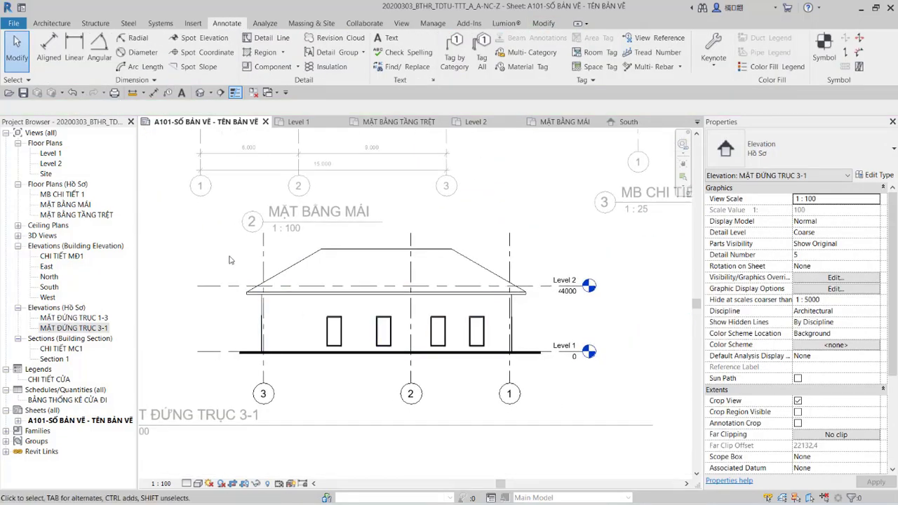
# - Dimension grids 3 to 1 as 15.000, then add a 9.000 and 6.000 string across grids 3, 2, 1
pyautogui.click(154, 92)
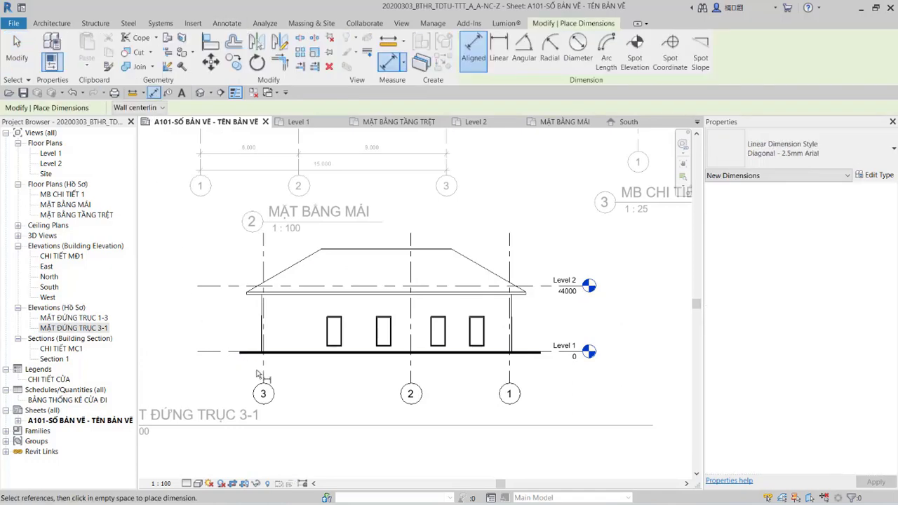
pyautogui.click(264, 373)
pyautogui.click(510, 377)
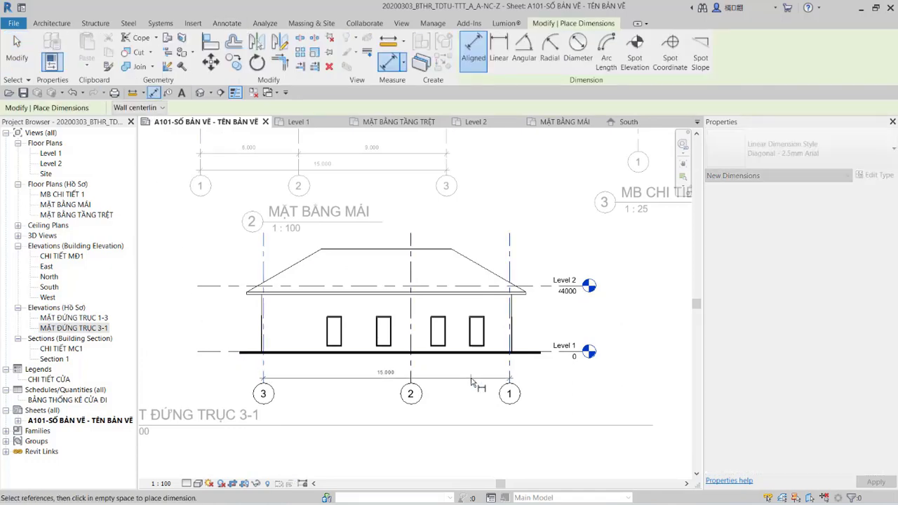
pyautogui.click(471, 382)
pyautogui.click(264, 268)
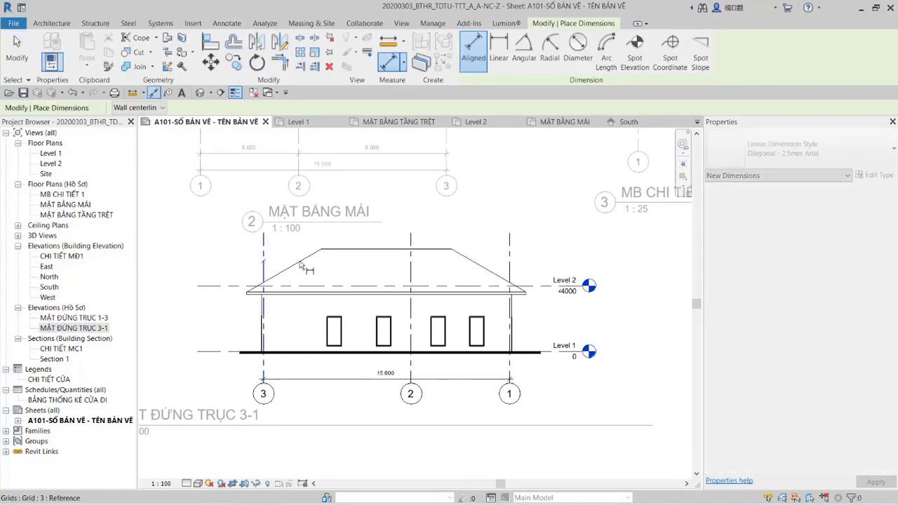
pyautogui.click(411, 245)
pyautogui.click(510, 246)
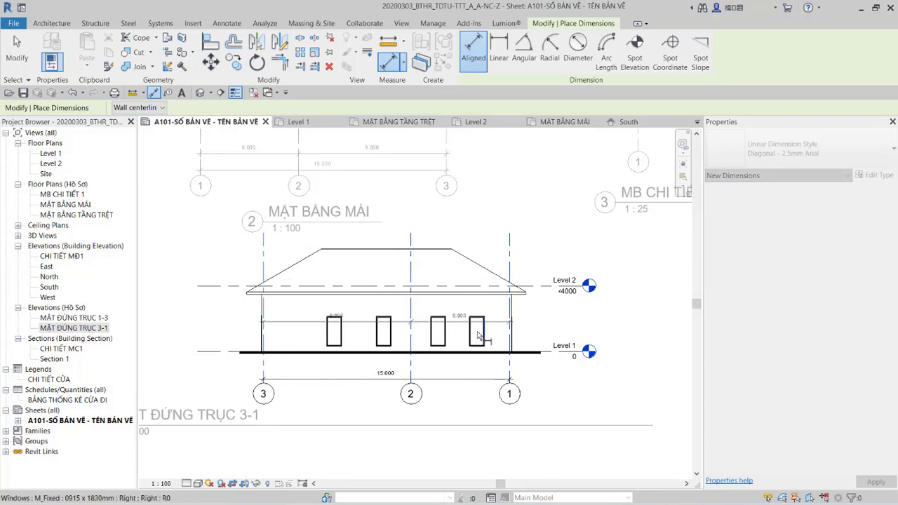
pyautogui.click(465, 364)
pyautogui.press('Escape')
pyautogui.press('Escape')
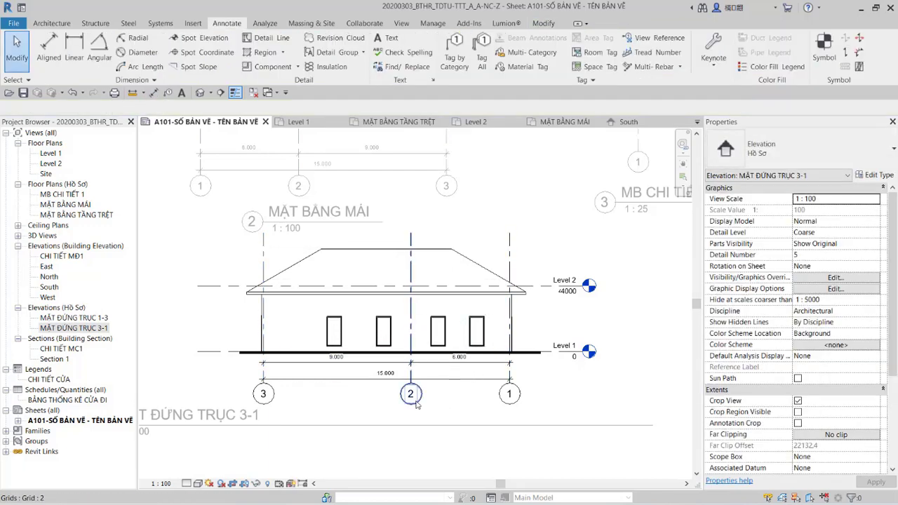
# - Adjust grid 2's end and drag both dimension strings down toward the grid bubbles
pyautogui.click(411, 394)
pyautogui.scroll(2, 414, 396)
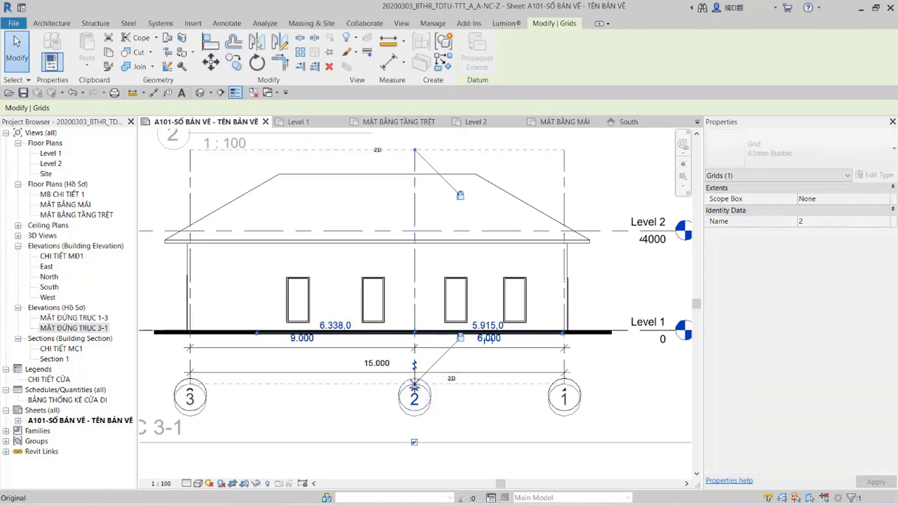
pyautogui.moveTo(414, 377); pyautogui.dragTo(414, 418)
pyautogui.click(265, 358)
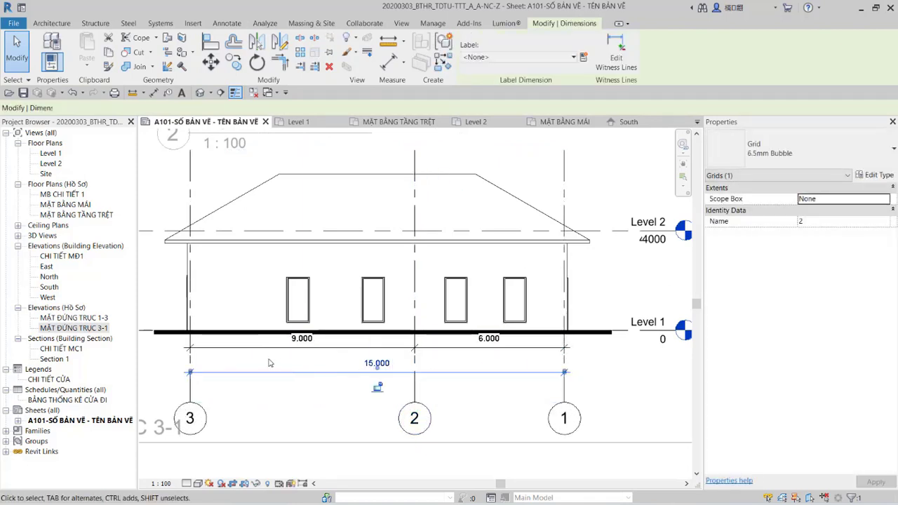
pyautogui.keyDown('ctrl'); pyautogui.click(266, 356); pyautogui.keyUp('ctrl')
pyautogui.moveTo(325, 368); pyautogui.dragTo(343, 421)
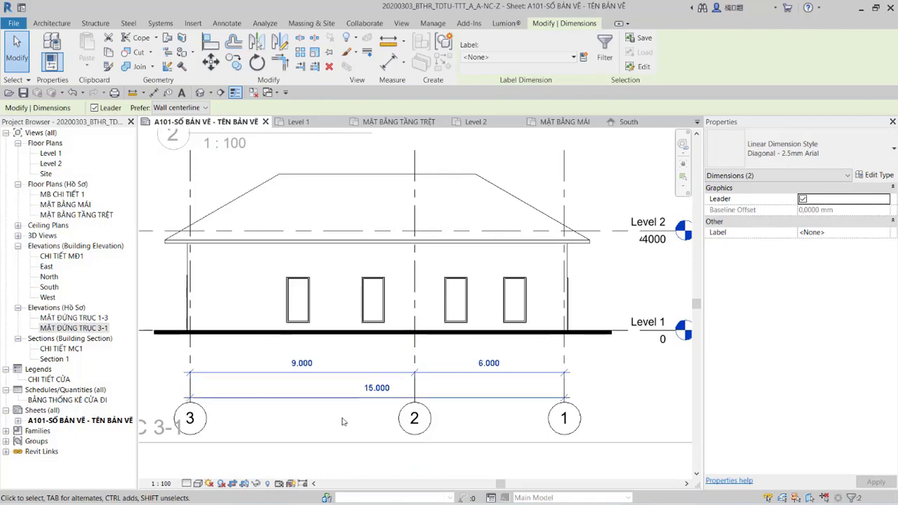
pyautogui.click(343, 421)
pyautogui.moveTo(343, 421); pyautogui.dragTo(288, 477, button='middle')
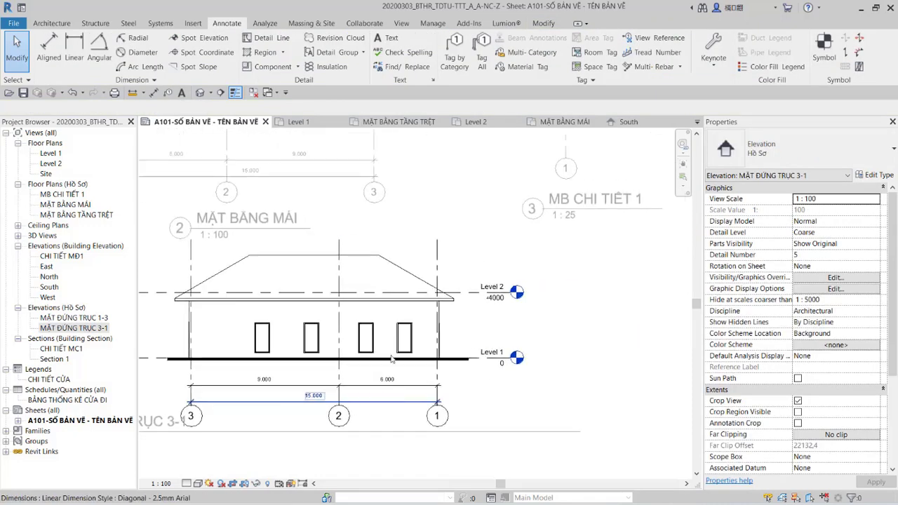
pyautogui.scroll(-2, 287, 280)
# - Extend the Level 1 and Level 2 lines further to the right
pyautogui.click(517, 292)
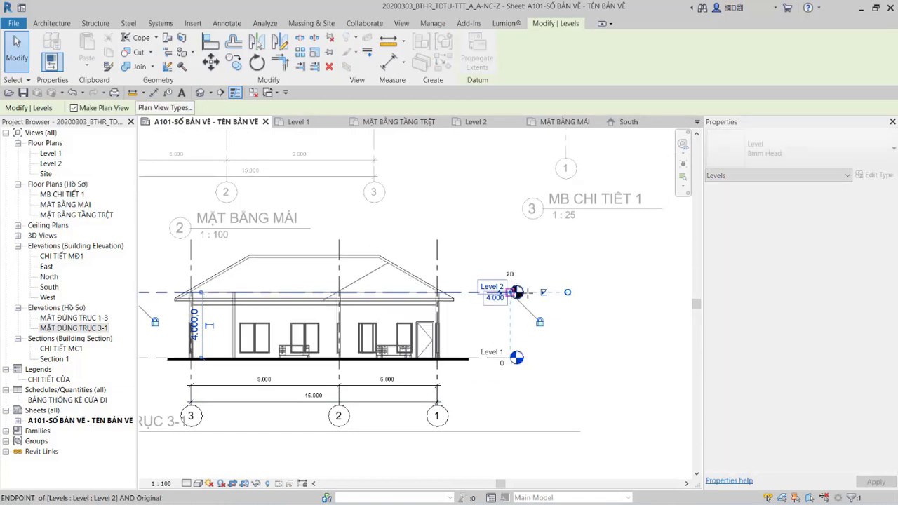
pyautogui.moveTo(516, 293); pyautogui.dragTo(576, 287)
pyautogui.scroll(2, 519, 322)
pyautogui.click(540, 331)
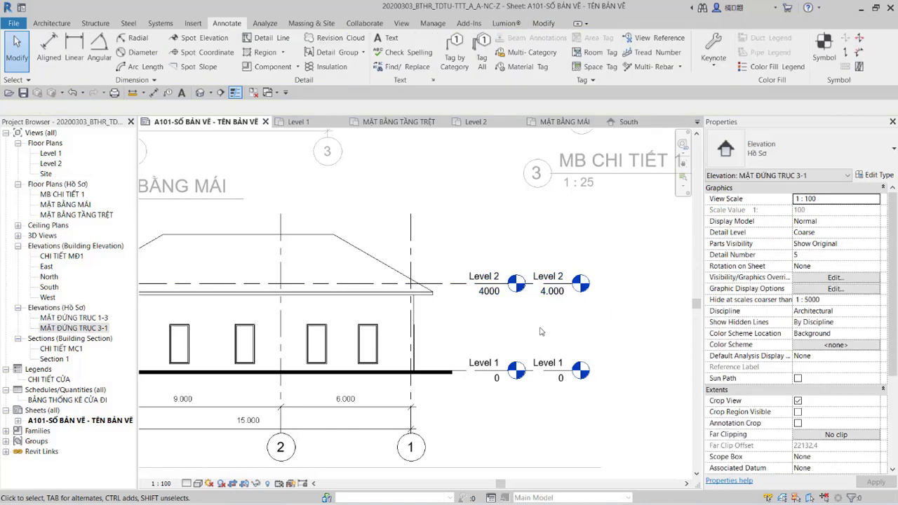
pyautogui.scroll(-1, 541, 331)
pyautogui.scroll(-1, 536, 330)
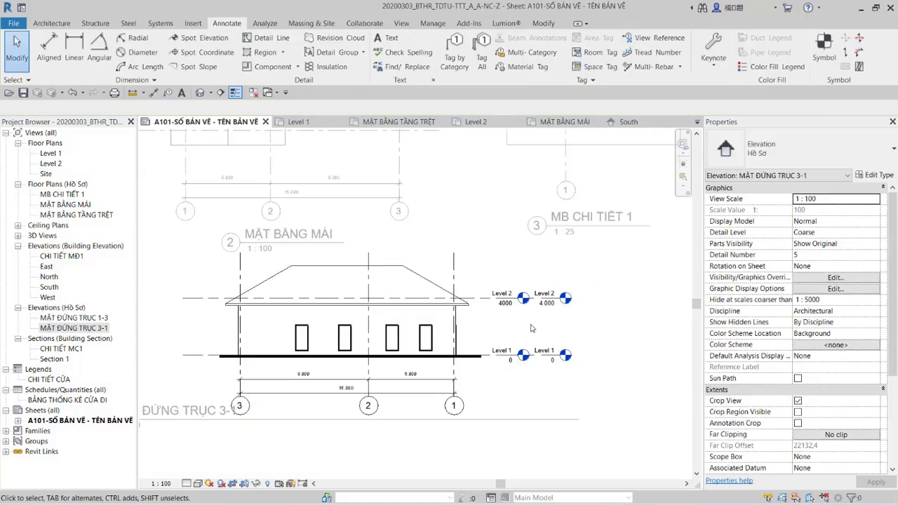
# - In Visibility/Graphics, set the first linked model to Custom display with Levels turned off
pyautogui.click(402, 23)
pyautogui.click(139, 39)
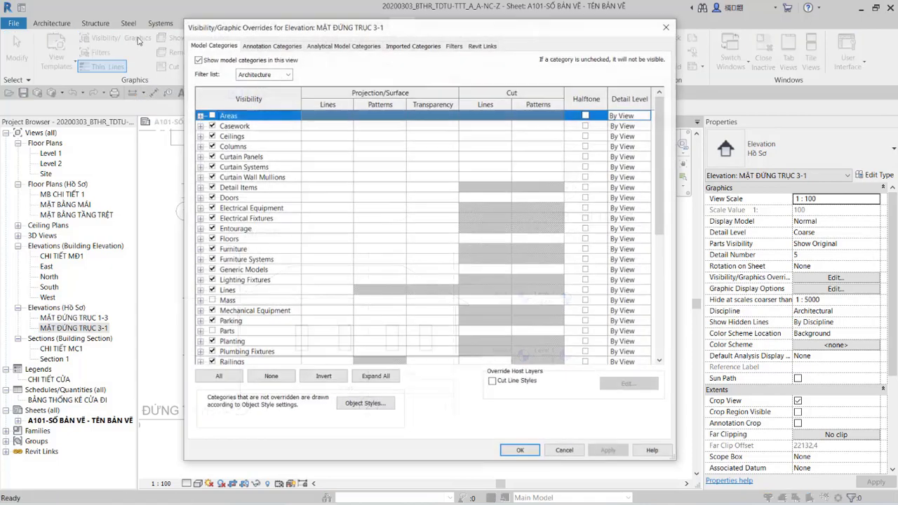
pyautogui.click(481, 45)
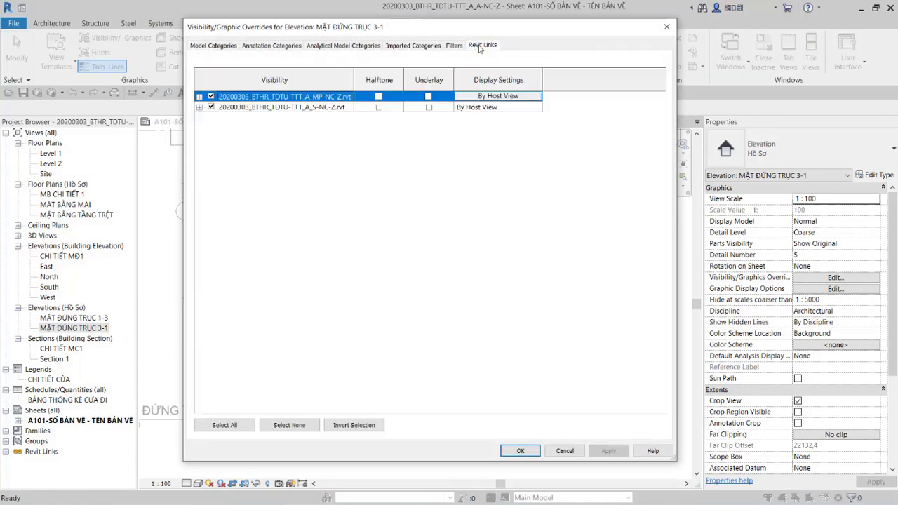
pyautogui.click(490, 97)
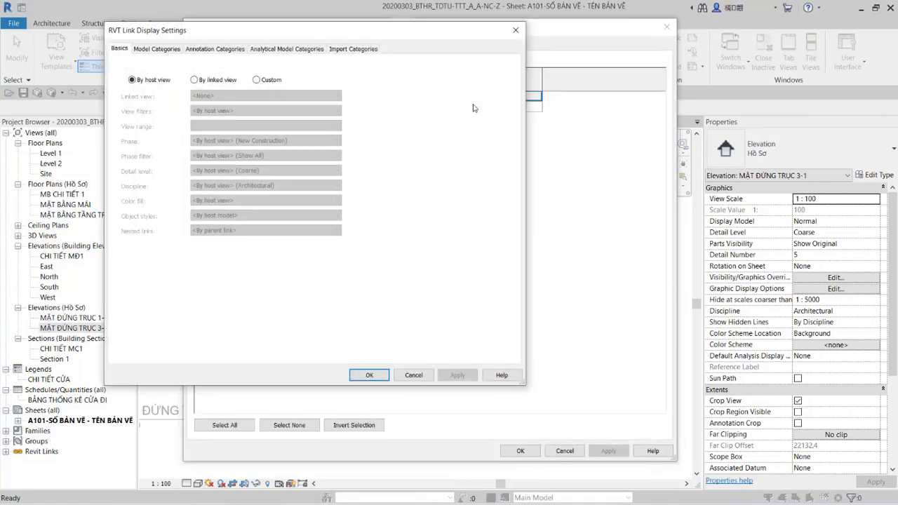
pyautogui.click(257, 80)
pyautogui.click(231, 49)
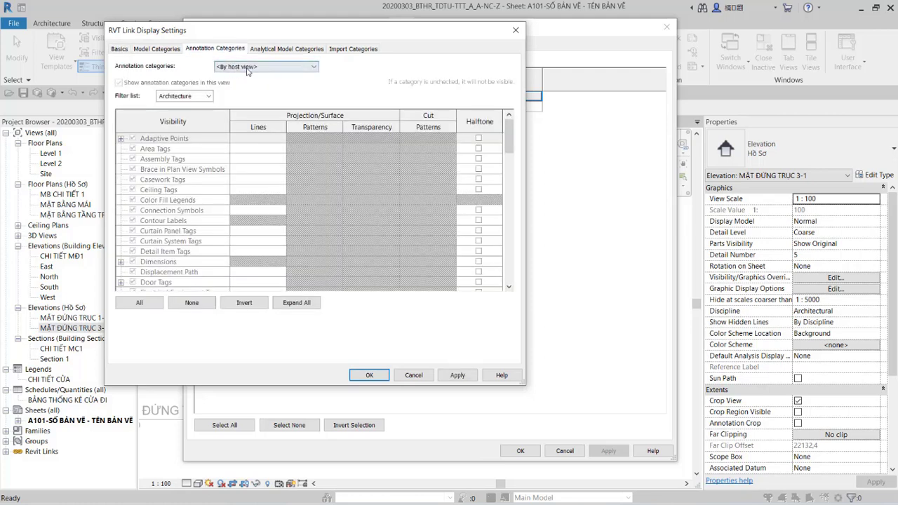
pyautogui.click(246, 67)
pyautogui.click(250, 83)
pyautogui.click(203, 179)
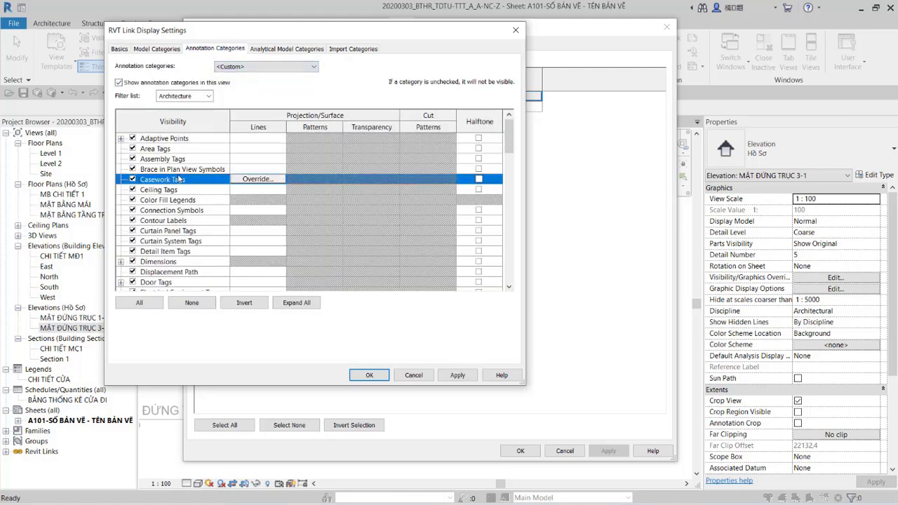
pyautogui.press('l')
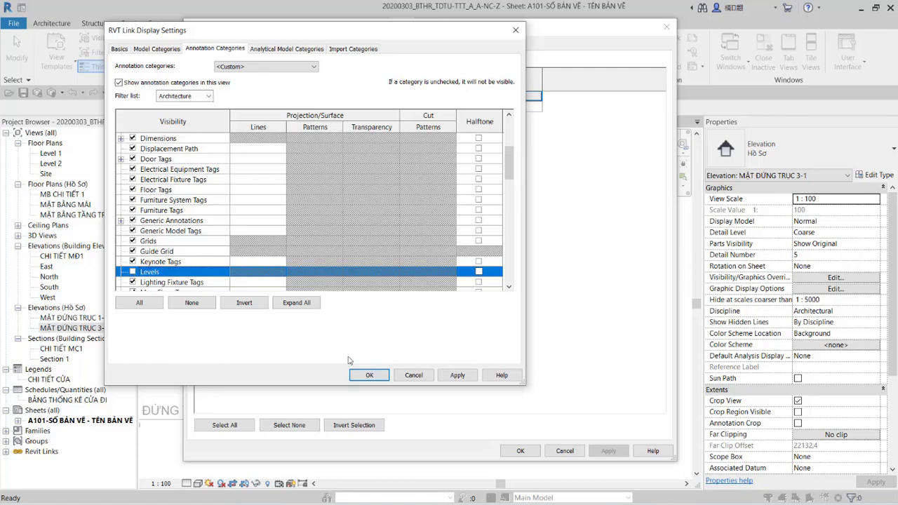
pyautogui.click(370, 375)
# - Set the second linked model to Custom display with Levels off and apply the overrides
pyautogui.click(489, 109)
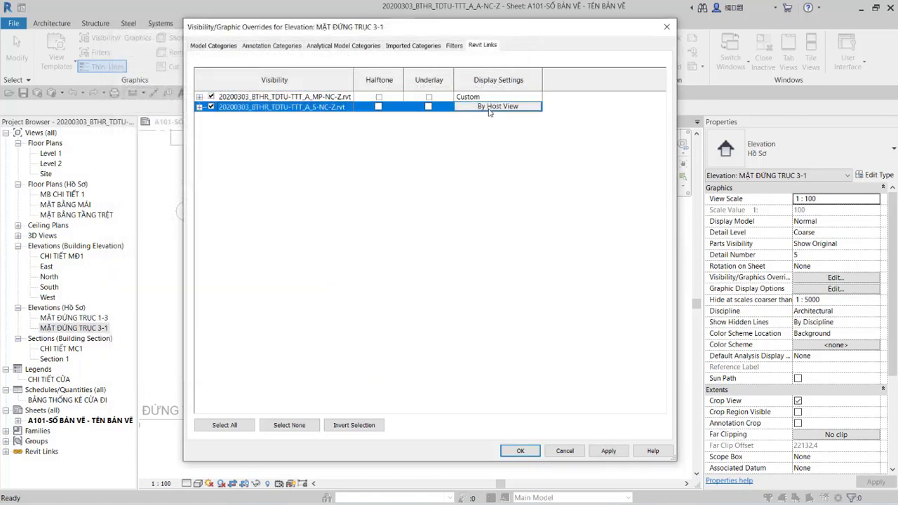
pyautogui.click(490, 108)
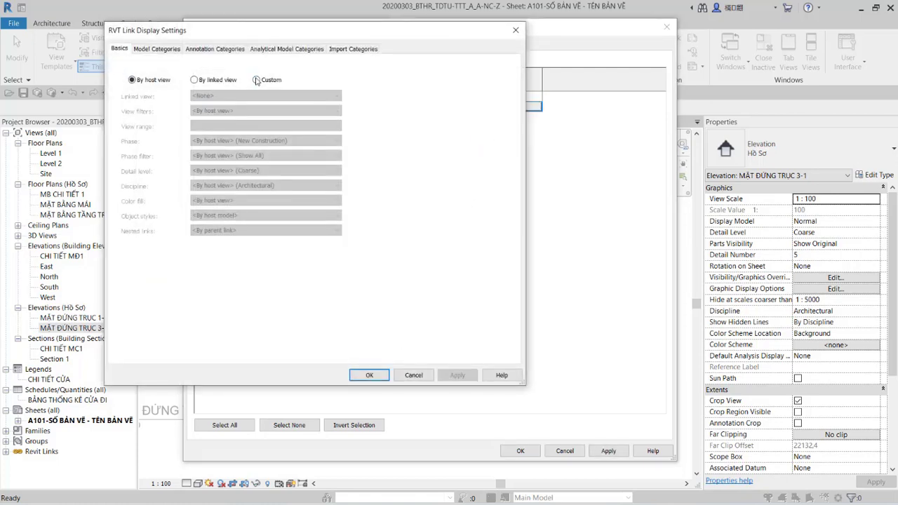
pyautogui.click(257, 80)
pyautogui.click(222, 51)
pyautogui.click(256, 67)
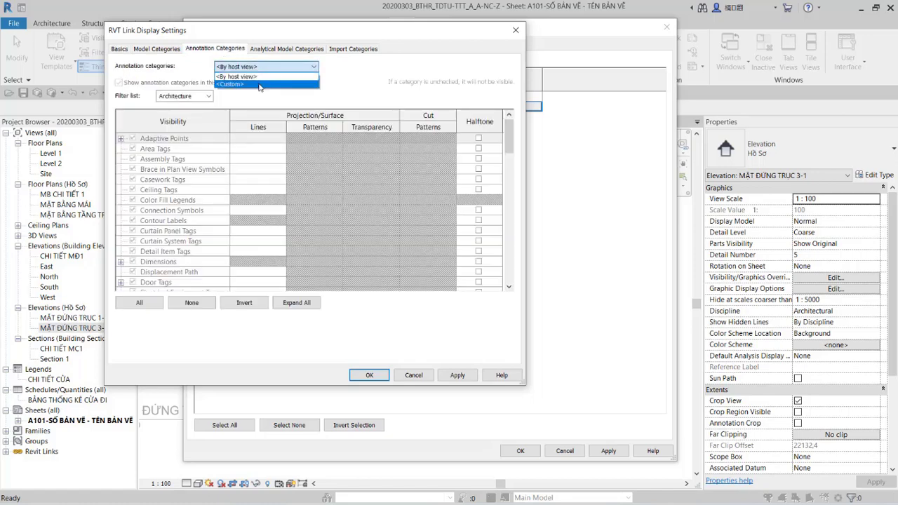
pyautogui.click(239, 82)
pyautogui.click(176, 169)
pyautogui.press('l')
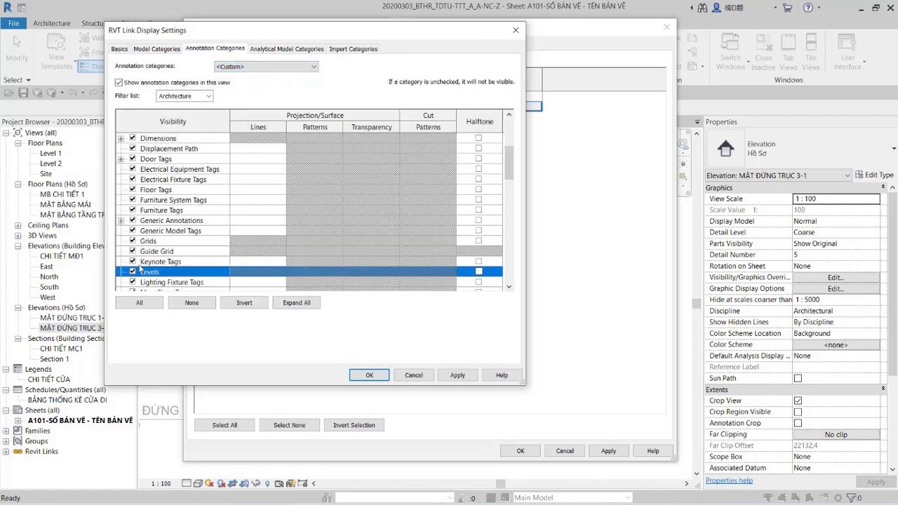
pyautogui.click(369, 375)
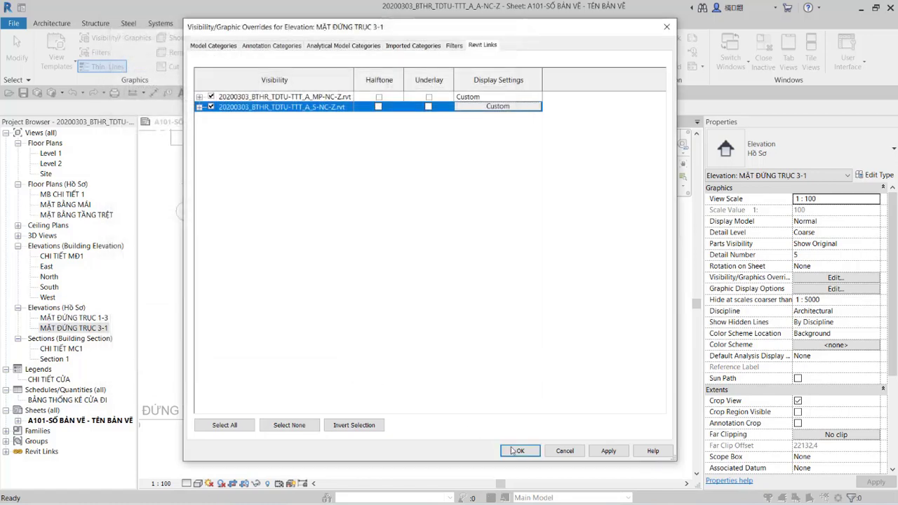
pyautogui.click(513, 451)
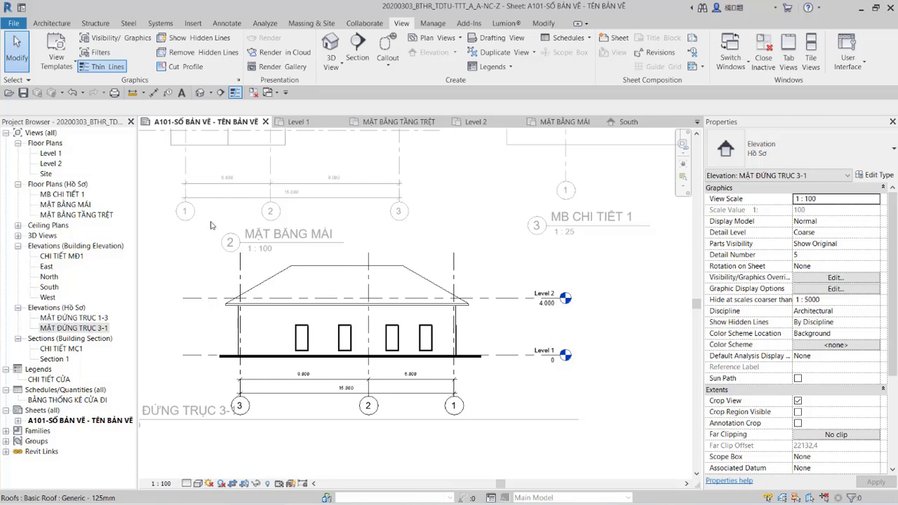
# - Add a 4.000 aligned dimension between Level 2 and Level 1
pyautogui.click(154, 92)
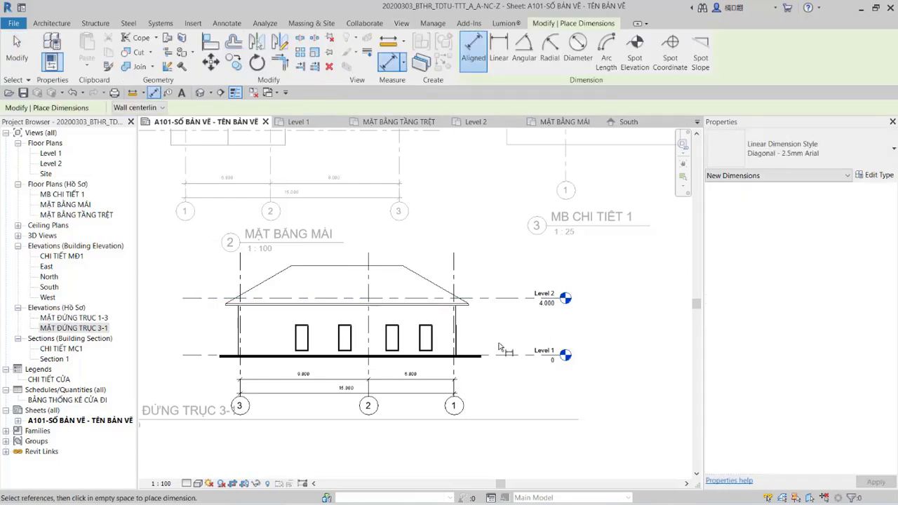
pyautogui.click(508, 304)
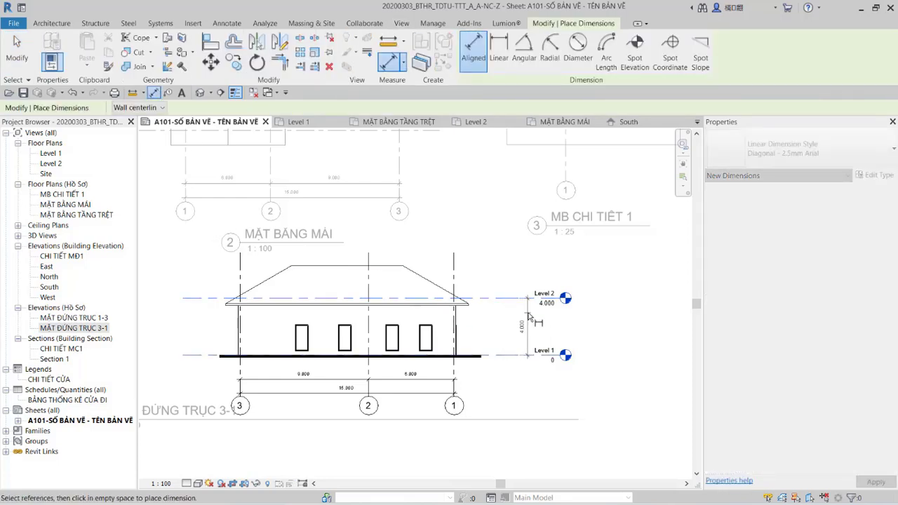
pyautogui.click(531, 320)
pyautogui.scroll(-1, 495, 314)
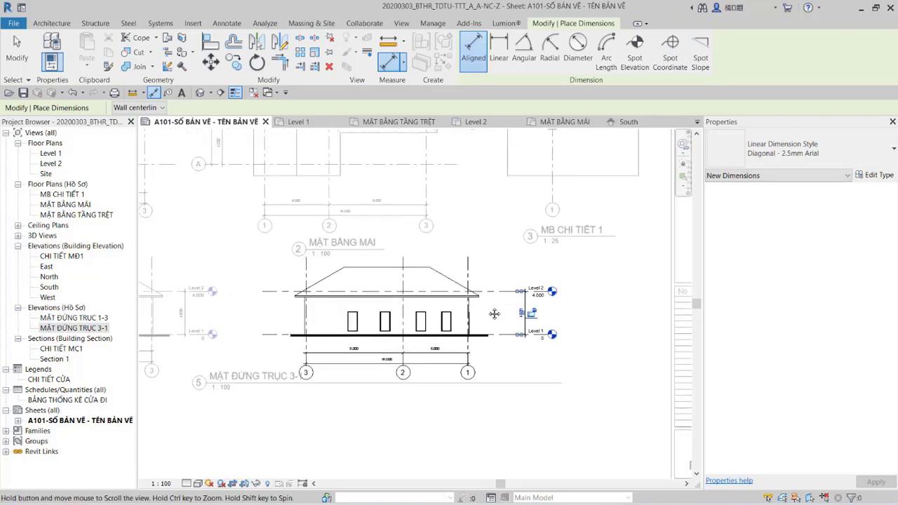
pyautogui.scroll(-1, 494, 314)
pyautogui.press('Escape')
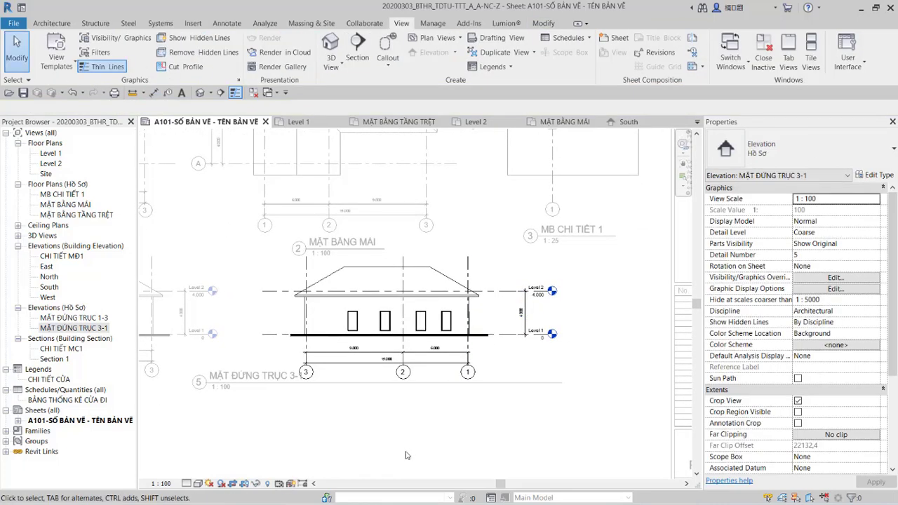
# - Back on the sheet, shorten the 3-1 title line, shift the viewport left, and zoom to fit
pyautogui.doubleClick(334, 388)
pyautogui.scroll(-2, 334, 389)
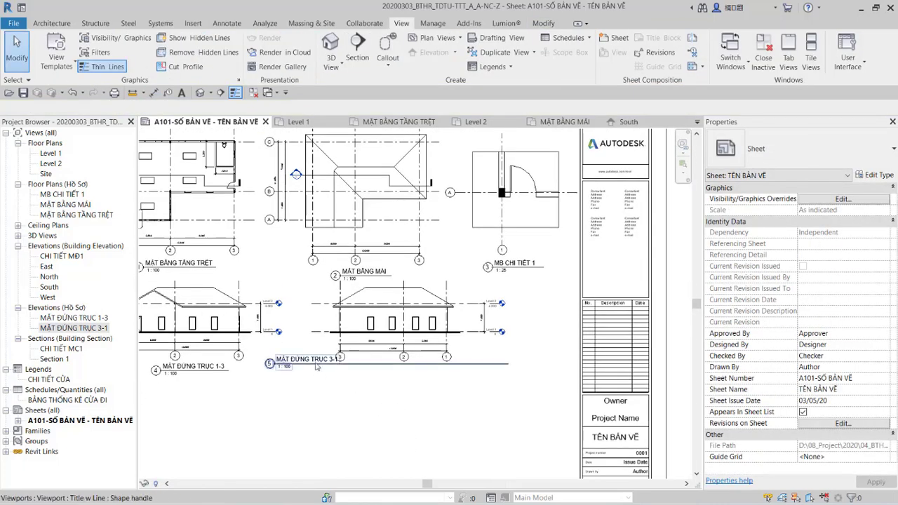
pyautogui.moveTo(320, 360)
pyautogui.mouseDown()
pyautogui.moveTo(402, 378)
pyautogui.moveTo(596, 372)
pyautogui.mouseUp()
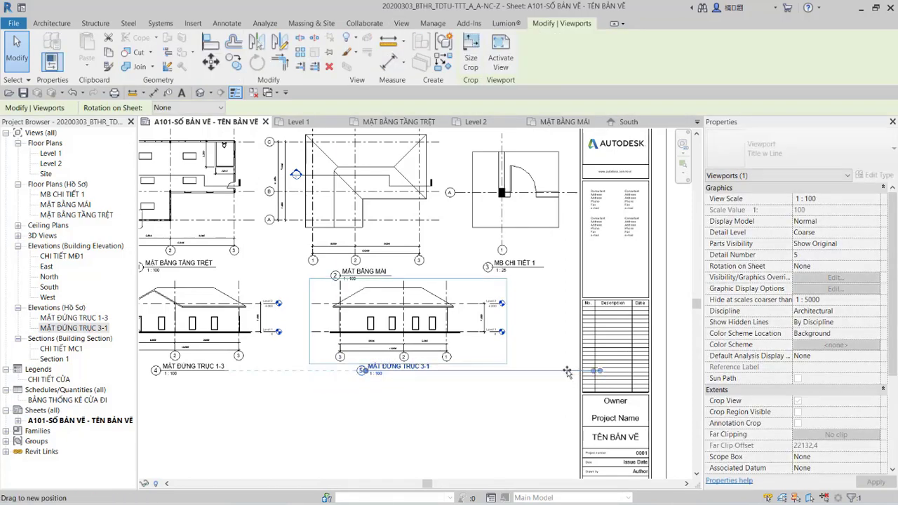
pyautogui.click(436, 404)
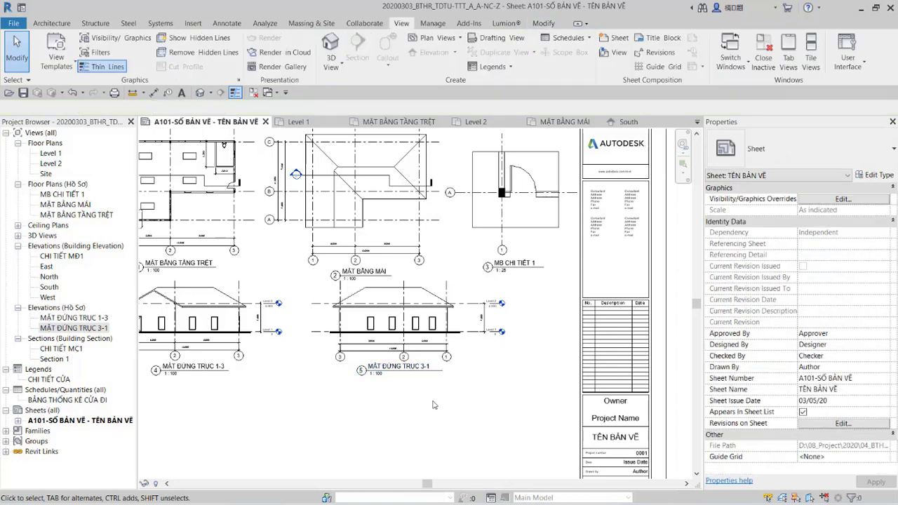
pyautogui.click(411, 338)
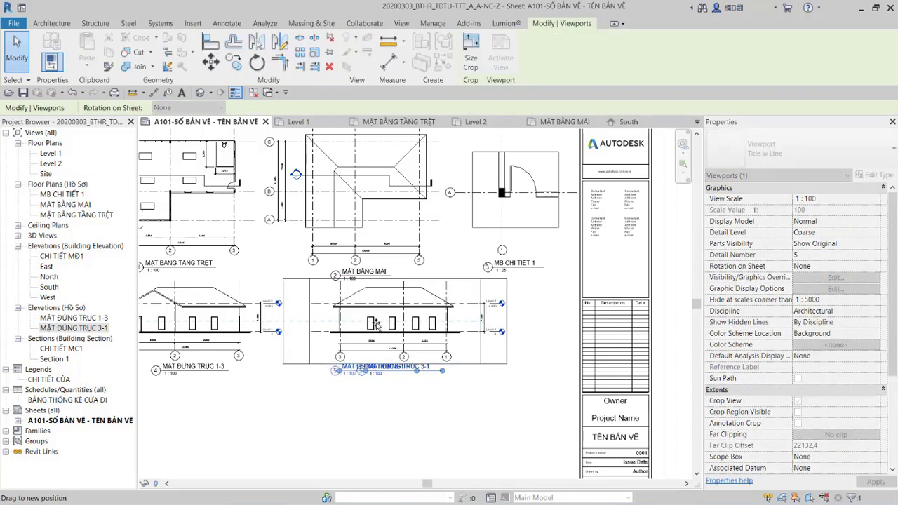
pyautogui.moveTo(411, 338); pyautogui.dragTo(386, 338)
pyautogui.click(511, 391)
pyautogui.press('z')
pyautogui.press('f')
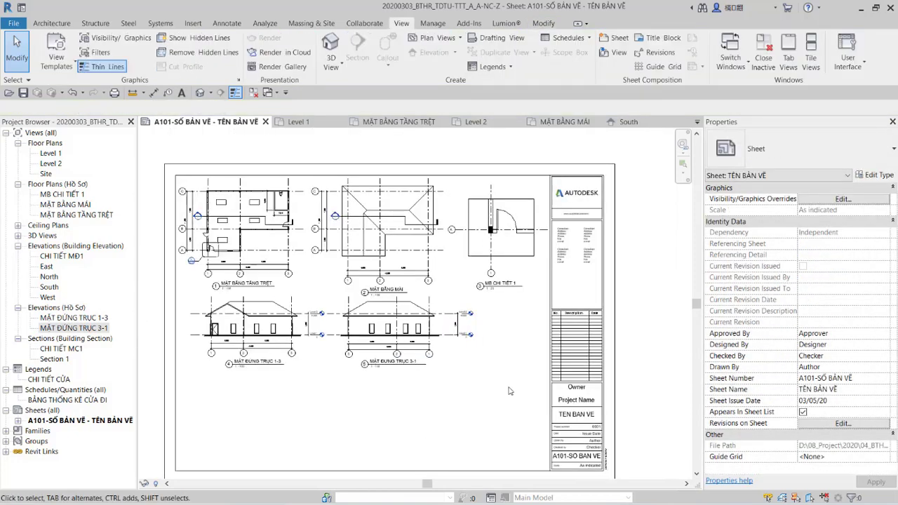
# - Duplicate the Level 1 ceiling plan with detailing, dismissing the save reminder
pyautogui.click(18, 226)
pyautogui.click(58, 239)
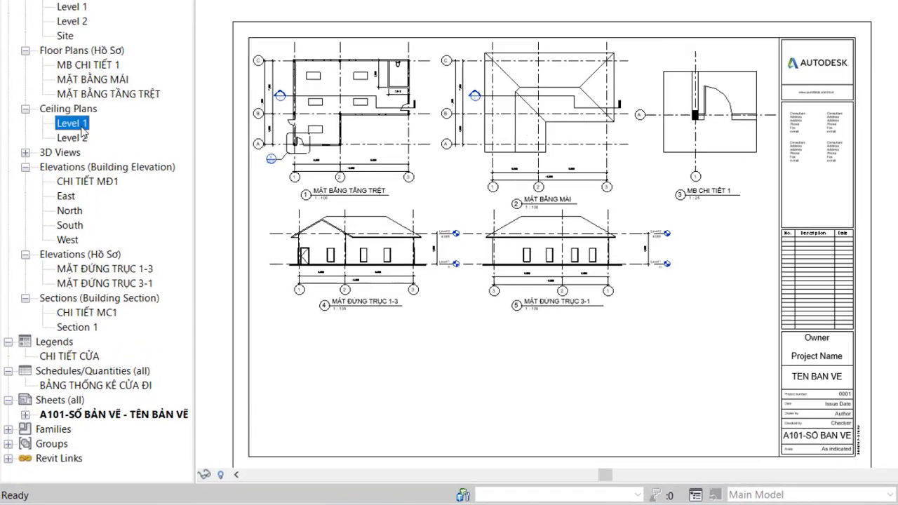
pyautogui.rightClick(97, 61)
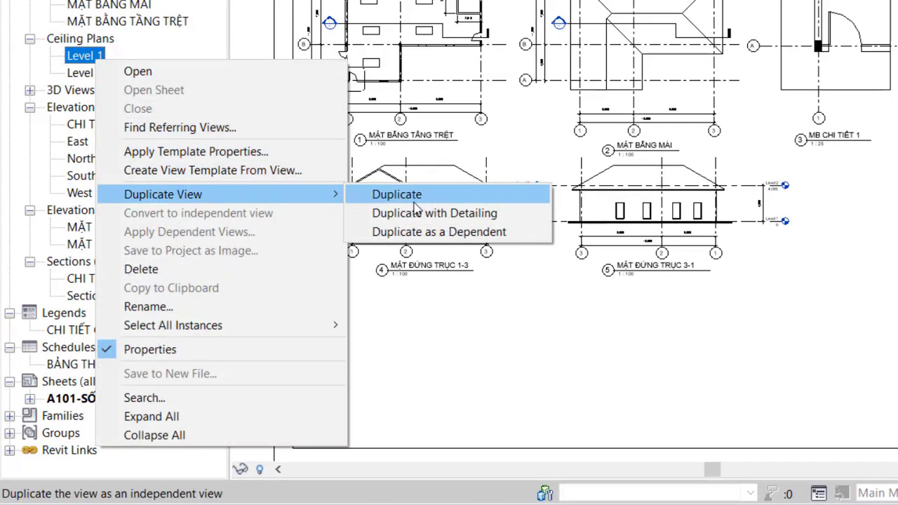
pyautogui.moveTo(163, 195)
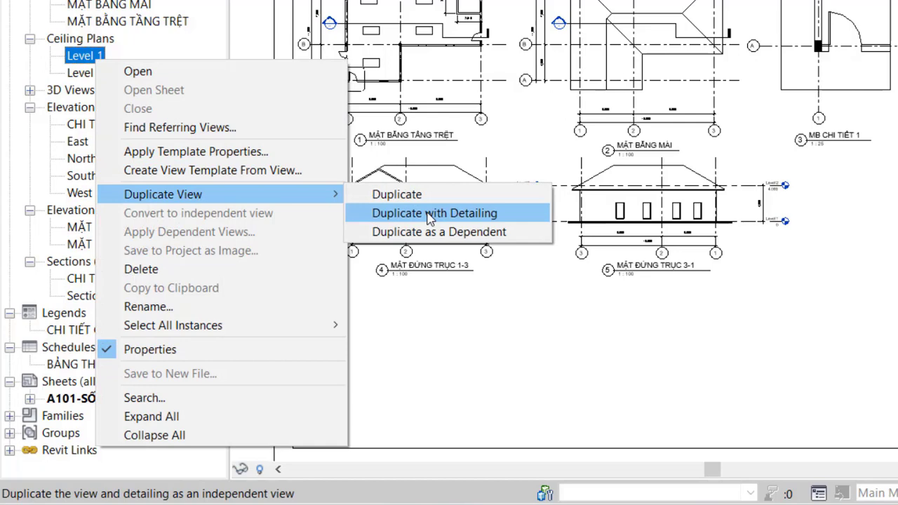
pyautogui.click(430, 214)
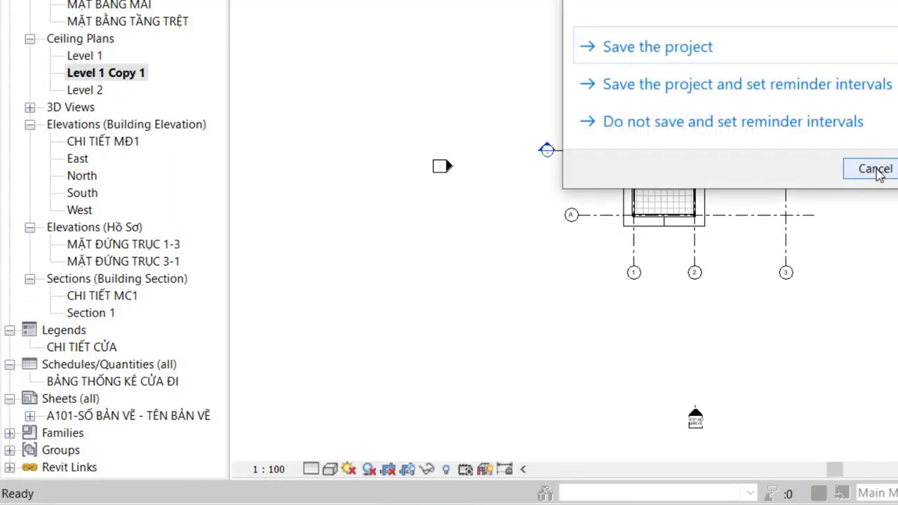
pyautogui.click(876, 170)
# - Rename the copied view to MẶT BẰNG TRẦN TẦNG TRỆT
pyautogui.click(124, 77)
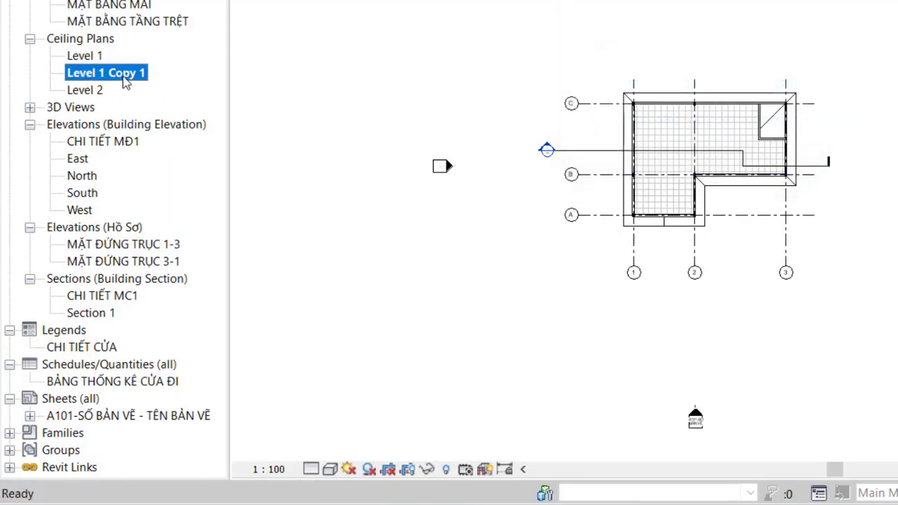
pyautogui.click(124, 77)
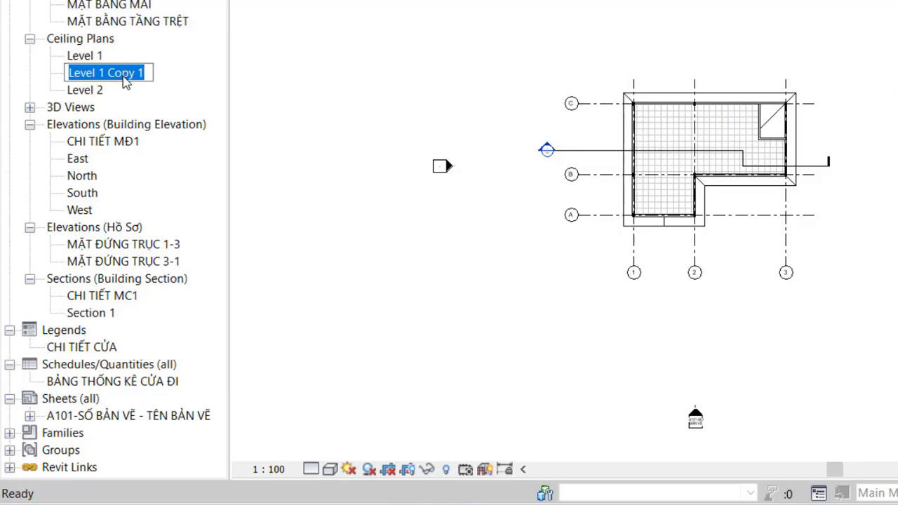
pyautogui.write('MẶT B')
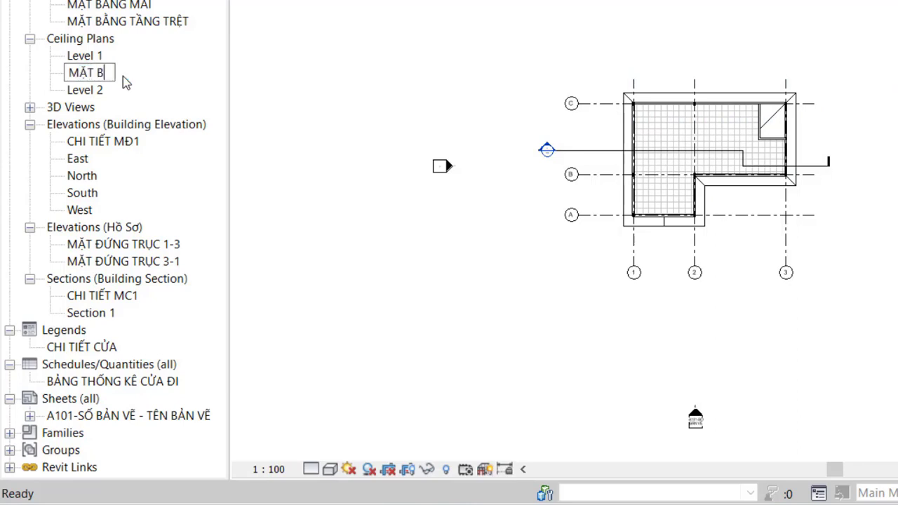
pyautogui.write('NG')
pyautogui.write('R')
pyautogui.write('ÂN')
pyautogui.write('NG')
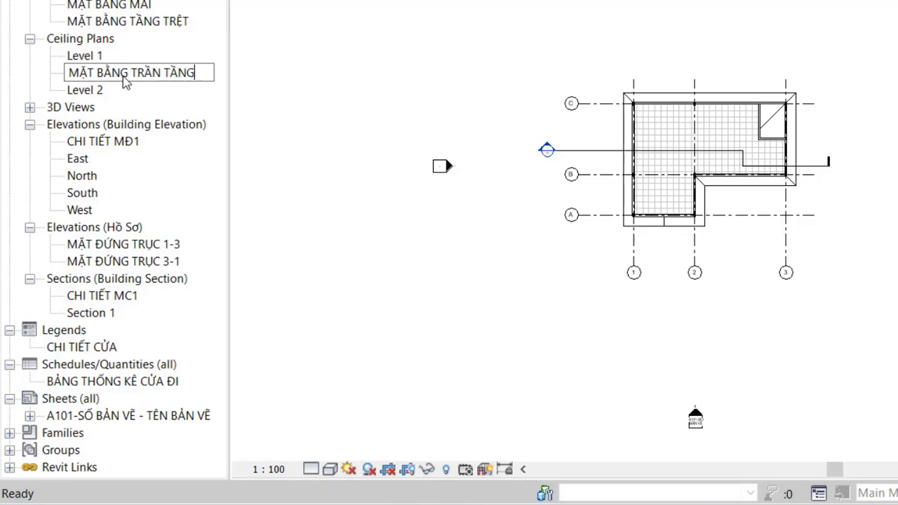
pyautogui.write(' TRỆT')
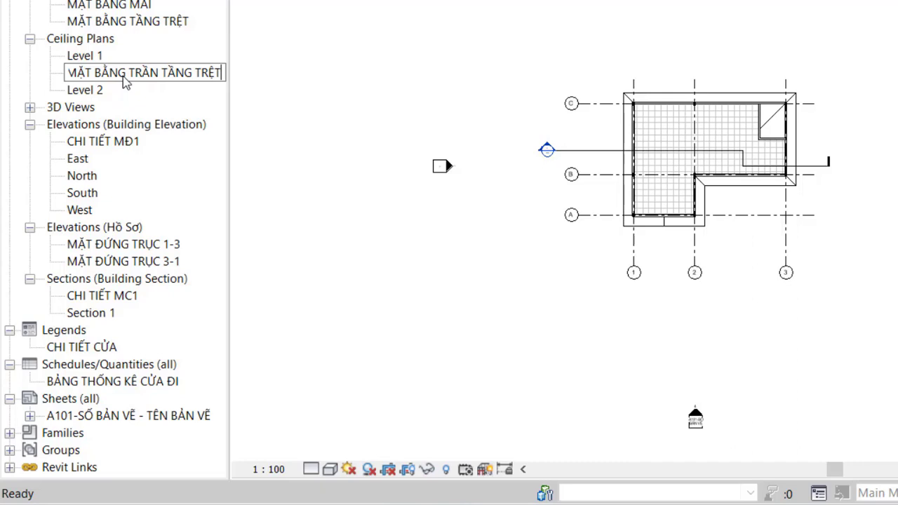
pyautogui.press('Return')
pyautogui.click(190, 90)
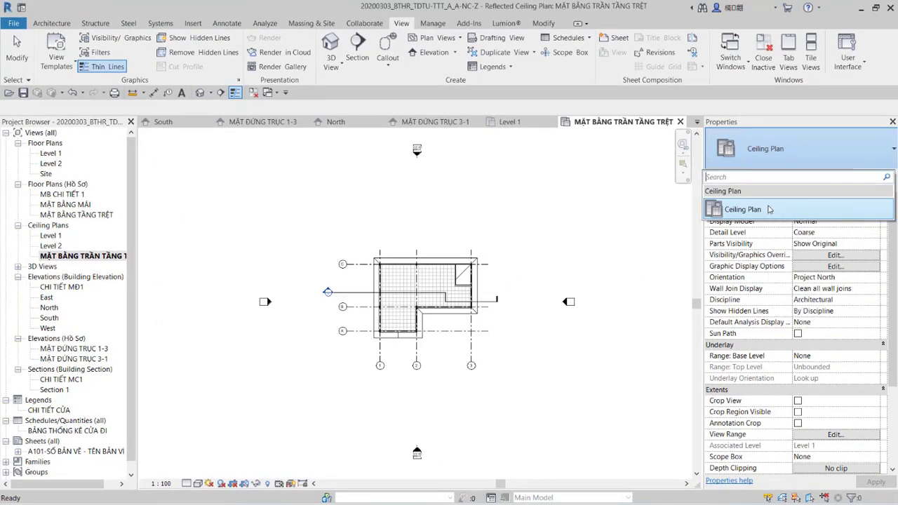
# - Duplicate the ceiling plan's view type as Hồ Sơ and apply it to the view
pyautogui.click(770, 210)
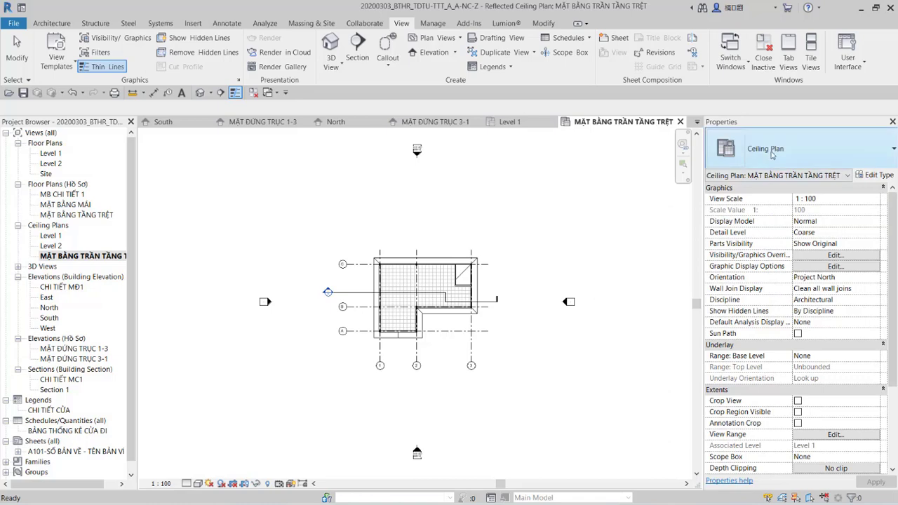
pyautogui.click(878, 175)
pyautogui.click(469, 71)
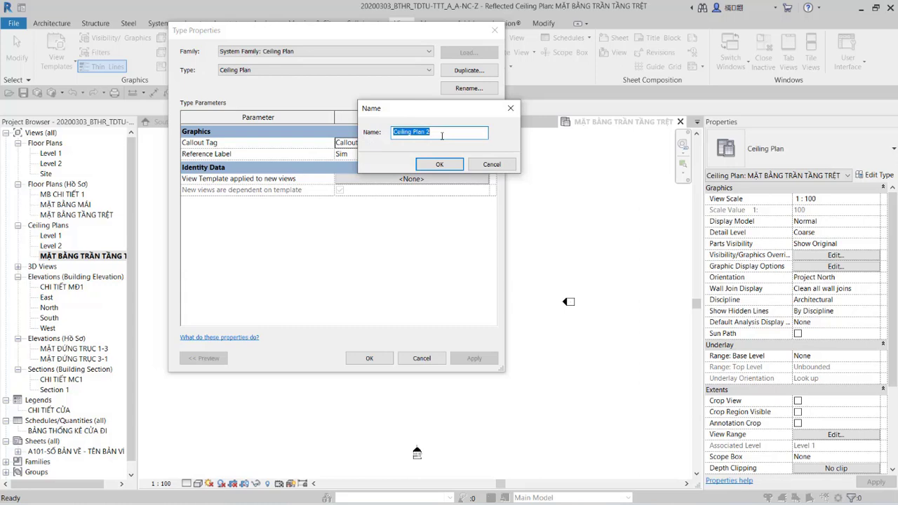
pyautogui.write('Hồ Sơ')
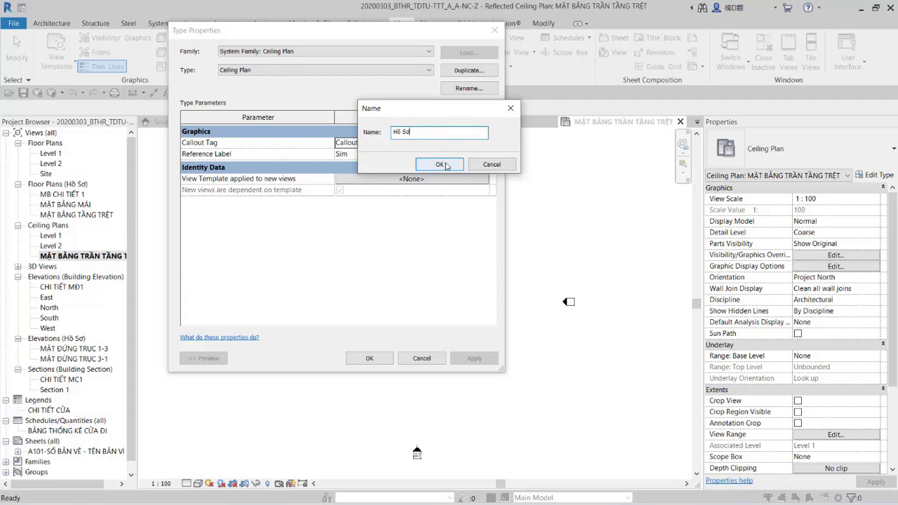
pyautogui.click(442, 165)
pyautogui.click(371, 359)
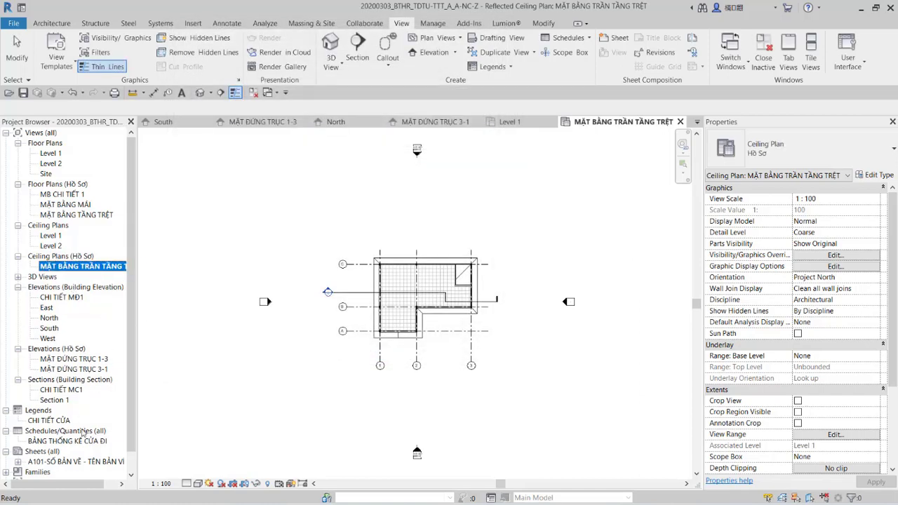
# - On sheet A101, place MẶT BẰNG TRẦN TẦNG TRỆT below the elevations and activate its viewport
pyautogui.doubleClick(74, 462)
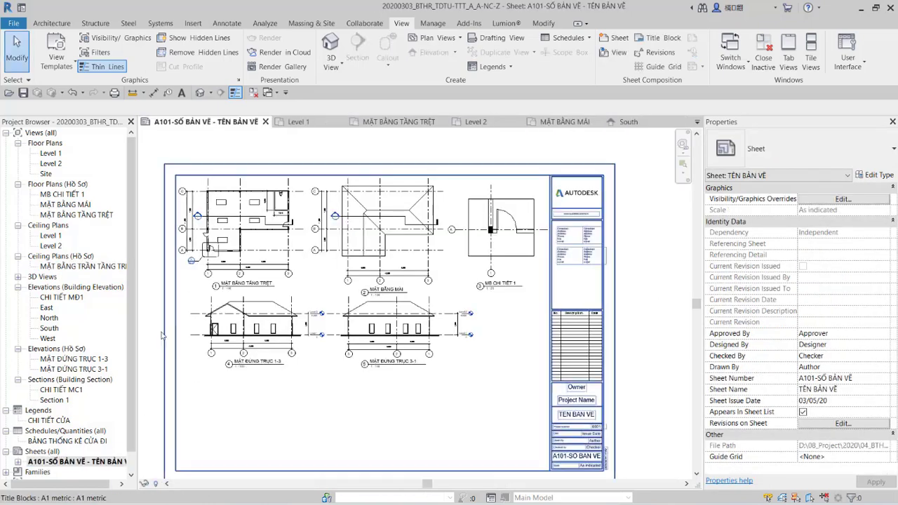
pyautogui.click(97, 273)
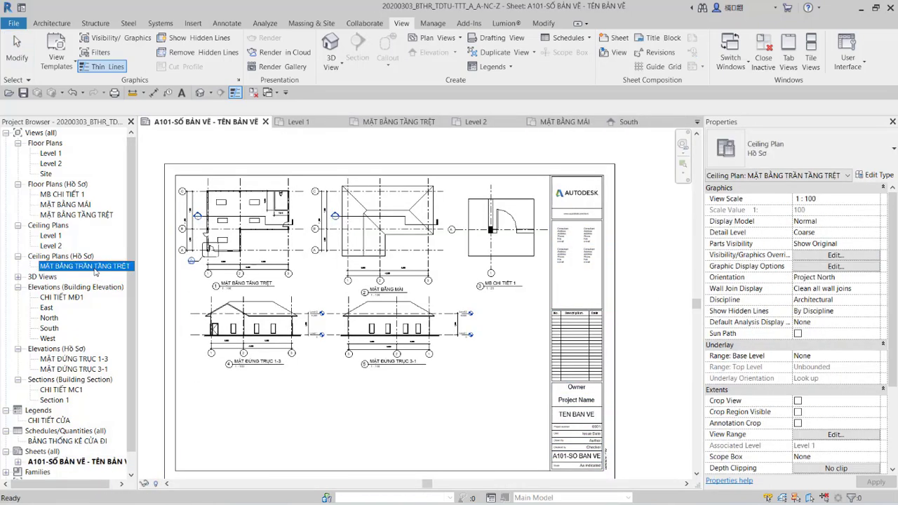
pyautogui.moveTo(96, 272); pyautogui.dragTo(181, 342)
pyautogui.click(355, 351)
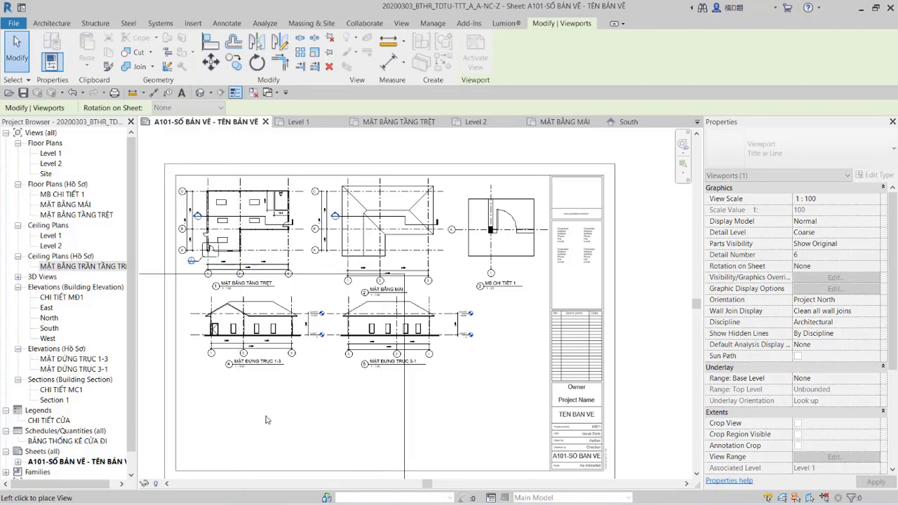
pyautogui.scroll(-2, 357, 353)
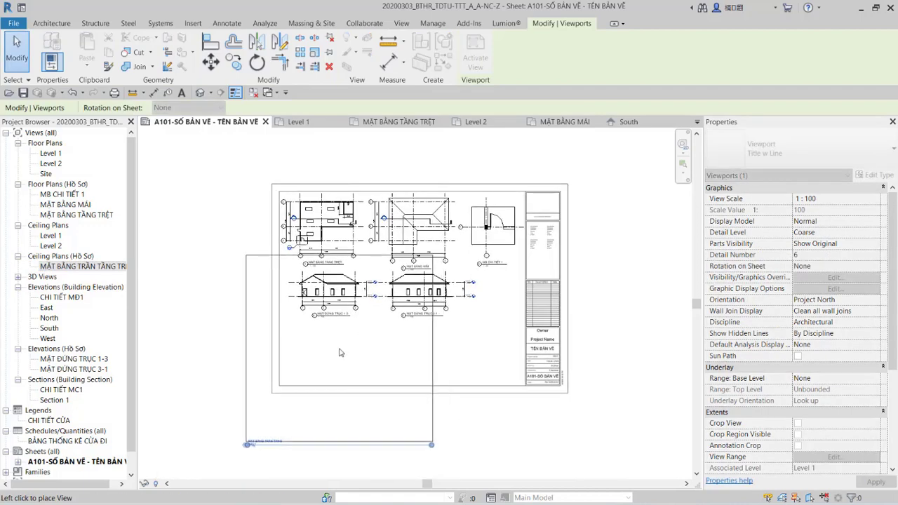
pyautogui.click(339, 355)
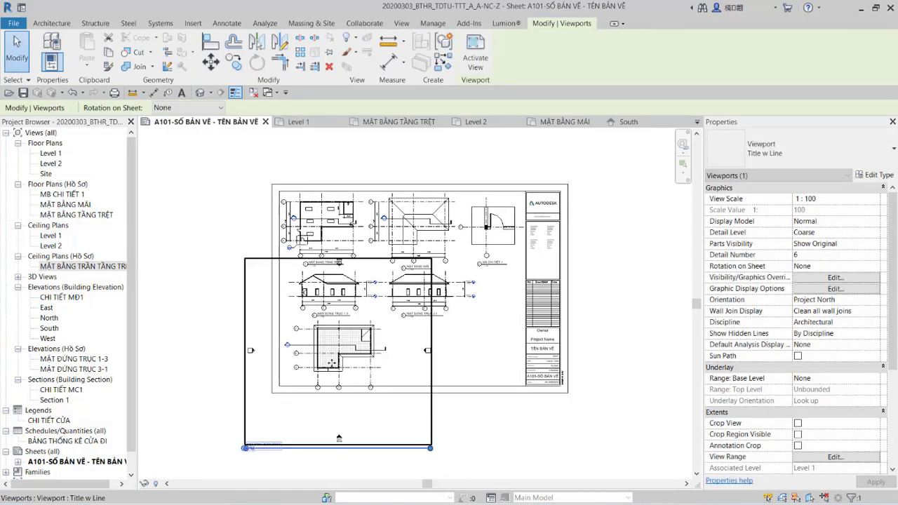
pyautogui.moveTo(348, 369); pyautogui.dragTo(398, 353, button='middle')
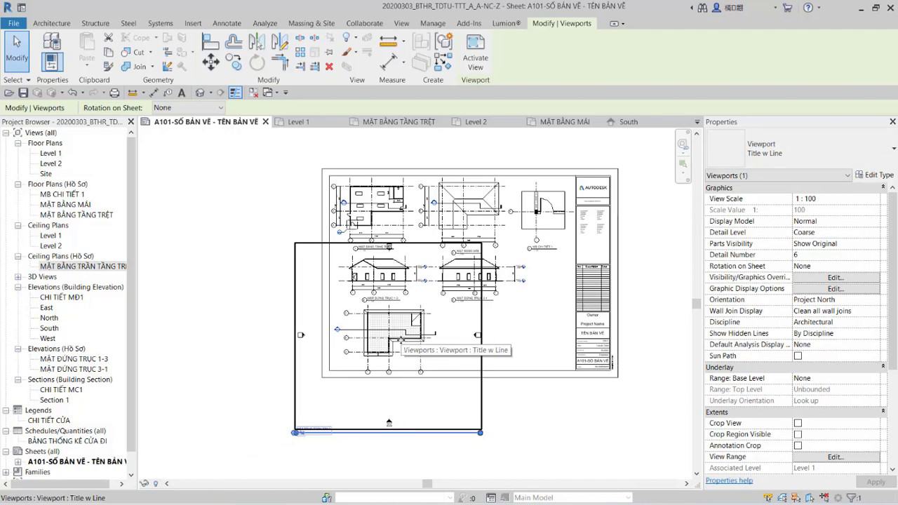
pyautogui.doubleClick(427, 344)
pyautogui.scroll(3, 431, 342)
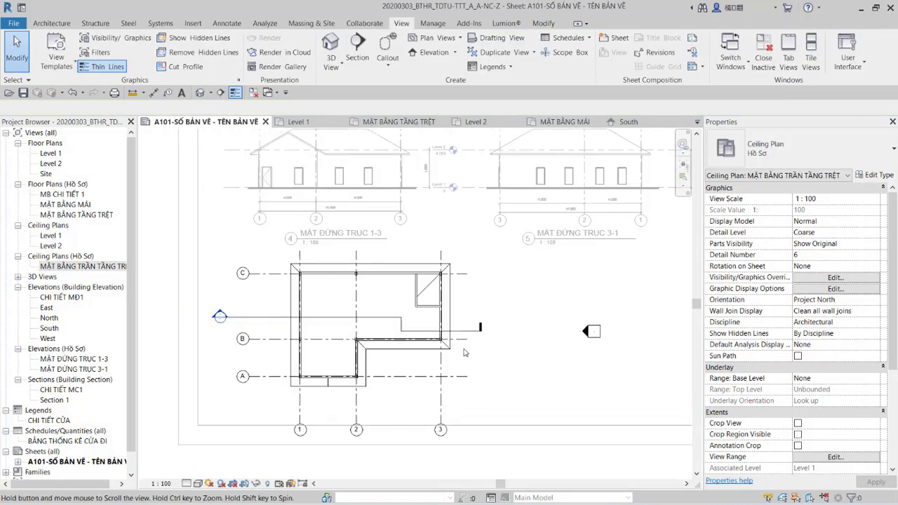
# - Show the crop region and pull its top, bottom, left and right edges in to the building
pyautogui.click(244, 484)
pyautogui.scroll(-2, 439, 441)
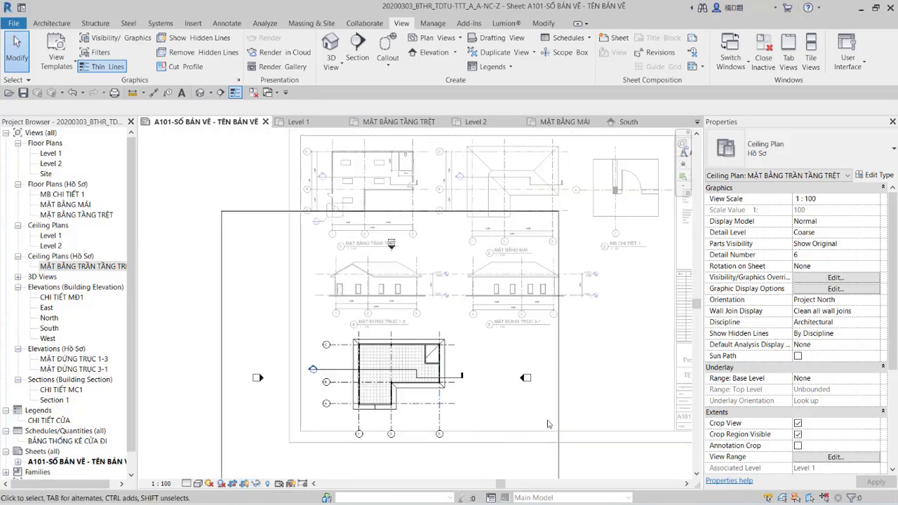
pyautogui.click(390, 212)
pyautogui.moveTo(391, 212); pyautogui.dragTo(391, 333)
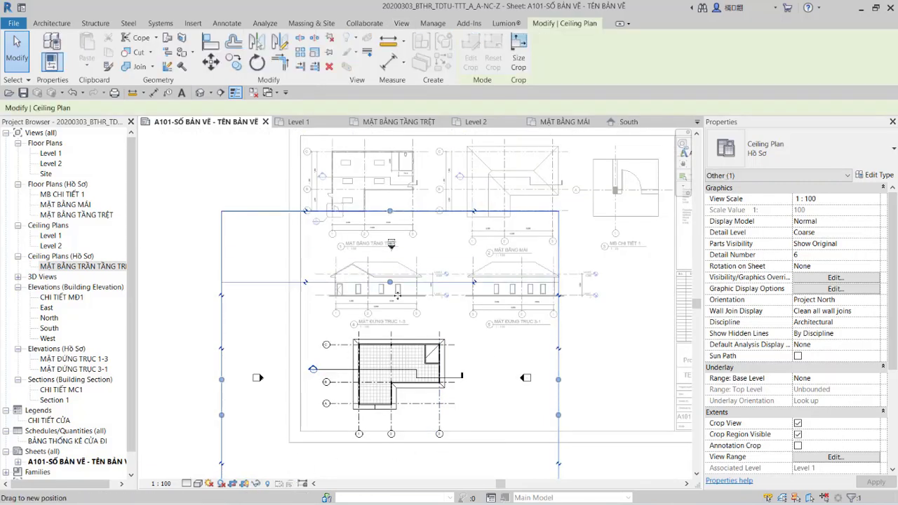
pyautogui.moveTo(463, 318); pyautogui.dragTo(451, 237, button='middle')
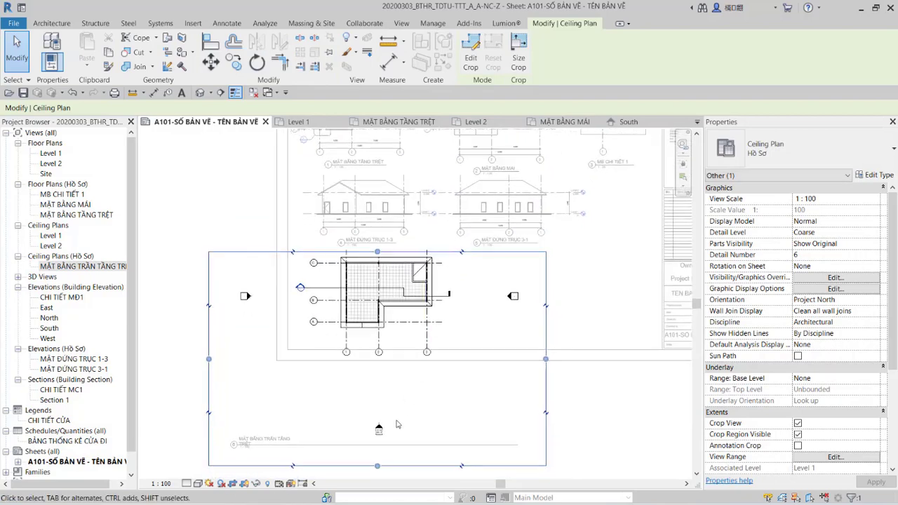
pyautogui.moveTo(379, 465); pyautogui.dragTo(391, 342)
pyautogui.moveTo(299, 296); pyautogui.dragTo(322, 296)
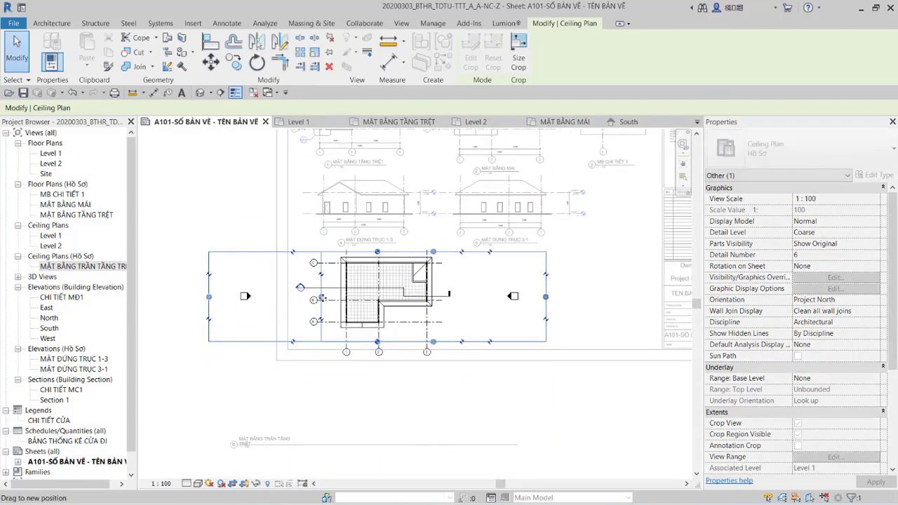
pyautogui.moveTo(546, 296); pyautogui.dragTo(439, 299)
pyautogui.click(468, 315)
# - Hide the crop region and recentre the cropped ceiling plan in view
pyautogui.scroll(2, 468, 315)
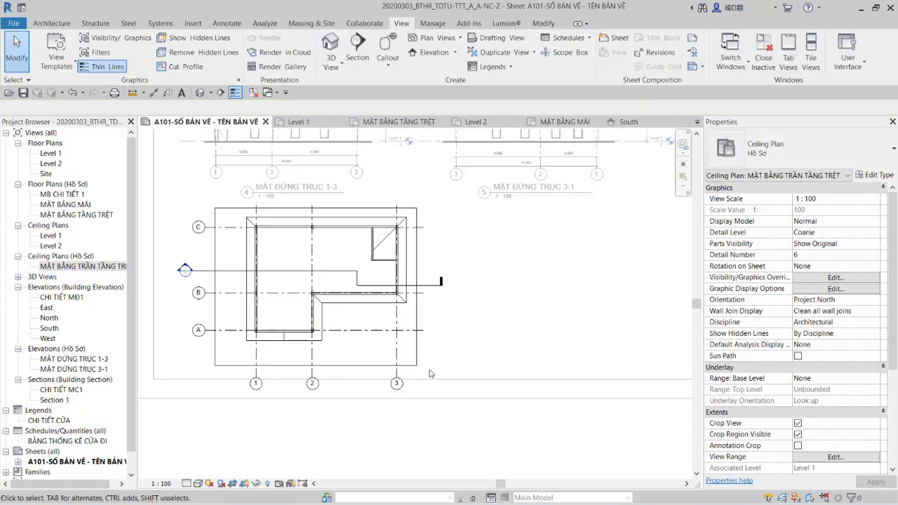
pyautogui.click(250, 483)
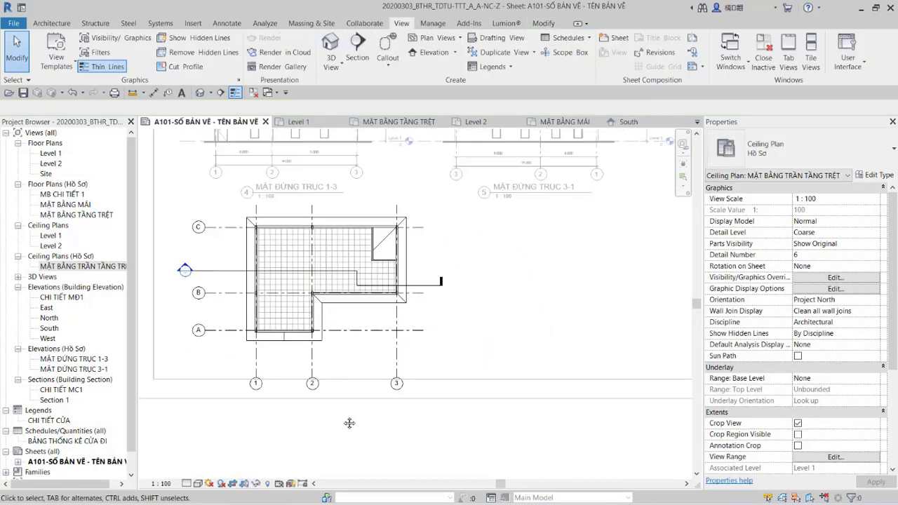
pyautogui.moveTo(349, 423); pyautogui.dragTo(409, 445, button='middle')
pyautogui.moveTo(384, 402); pyautogui.dragTo(379, 400, button='middle')
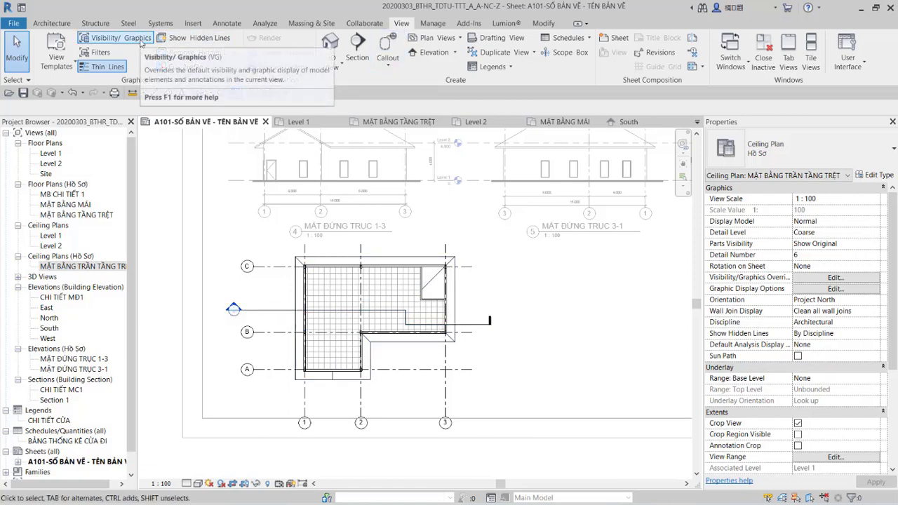
# - Uncheck Sections under Annotation Categories in Visibility/Graphics Overrides and confirm
pyautogui.click(140, 42)
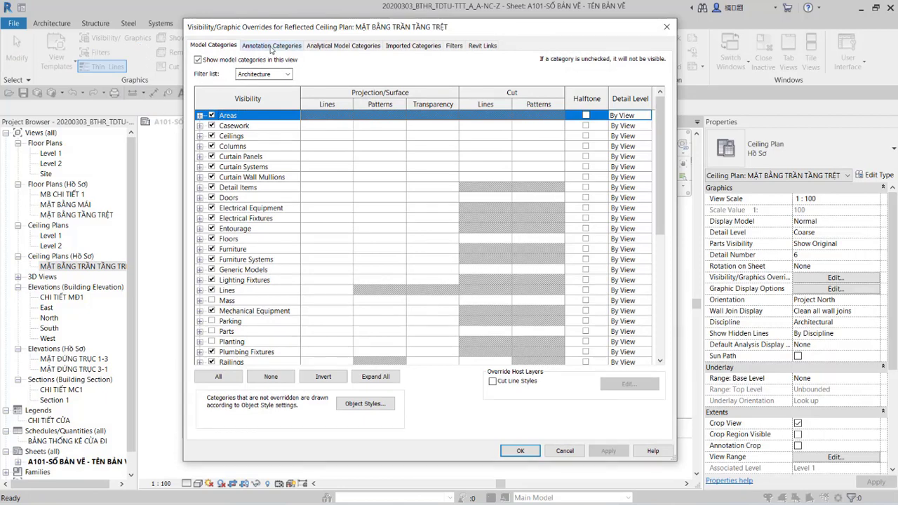
pyautogui.click(271, 46)
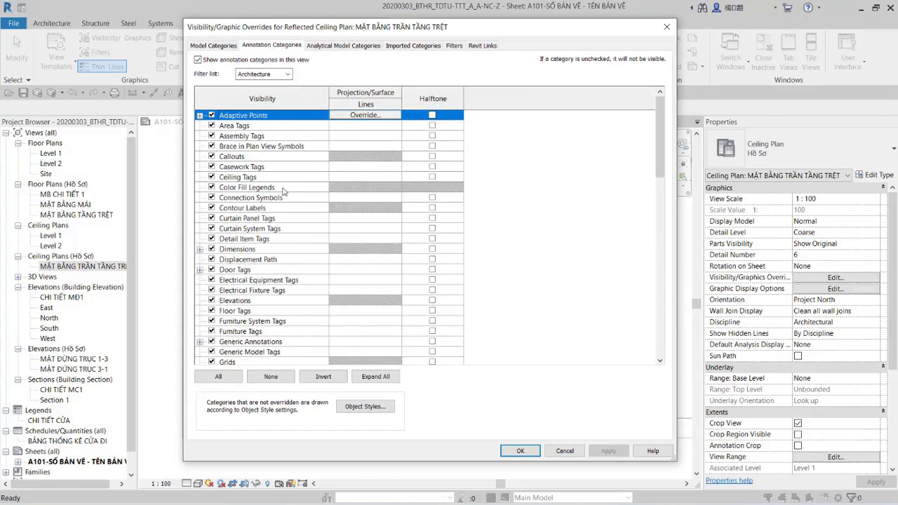
pyautogui.click(257, 187)
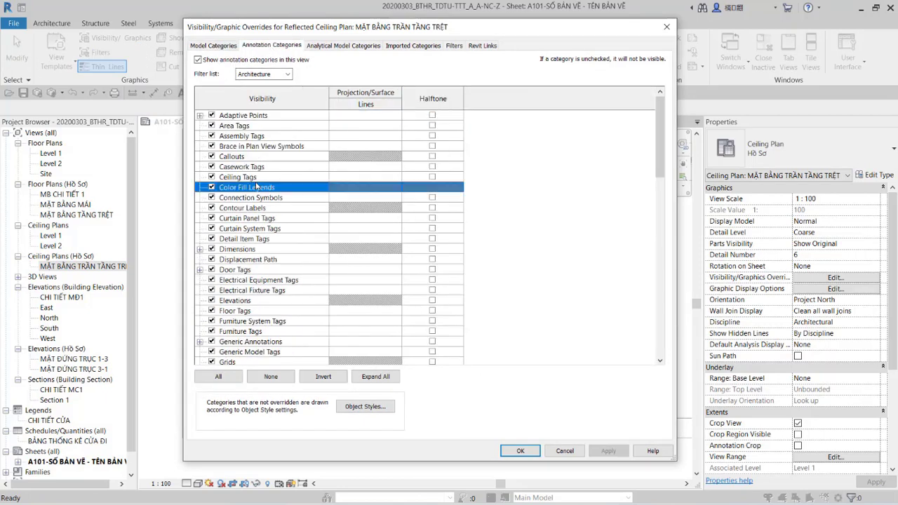
pyautogui.press('s')
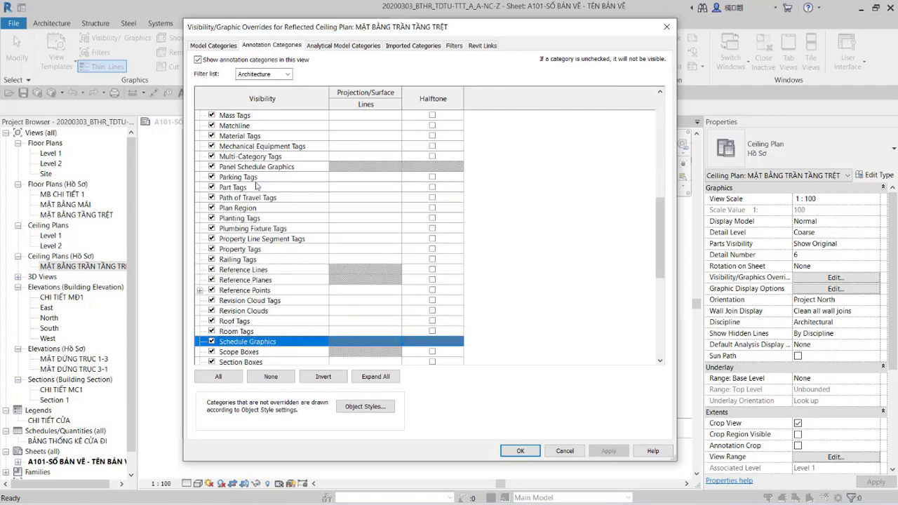
pyautogui.scroll(-1, 260, 211)
pyautogui.scroll(-1, 265, 267)
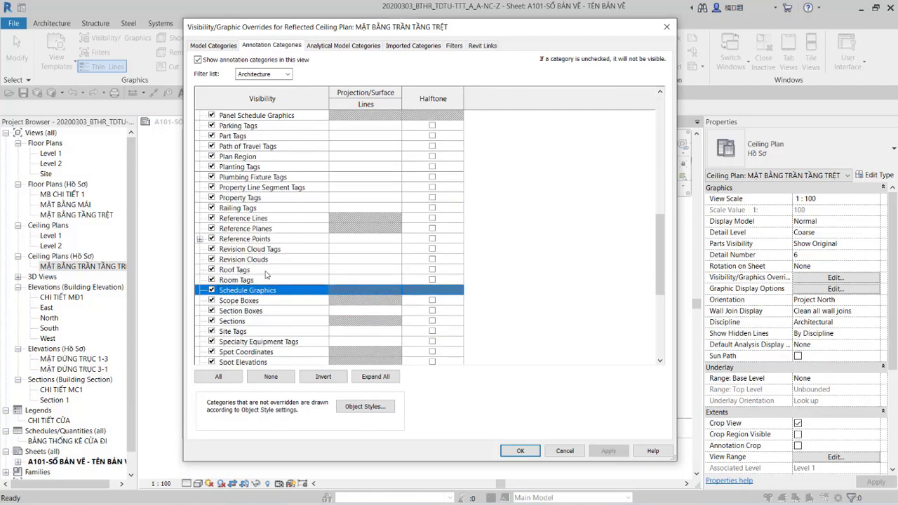
pyautogui.click(262, 324)
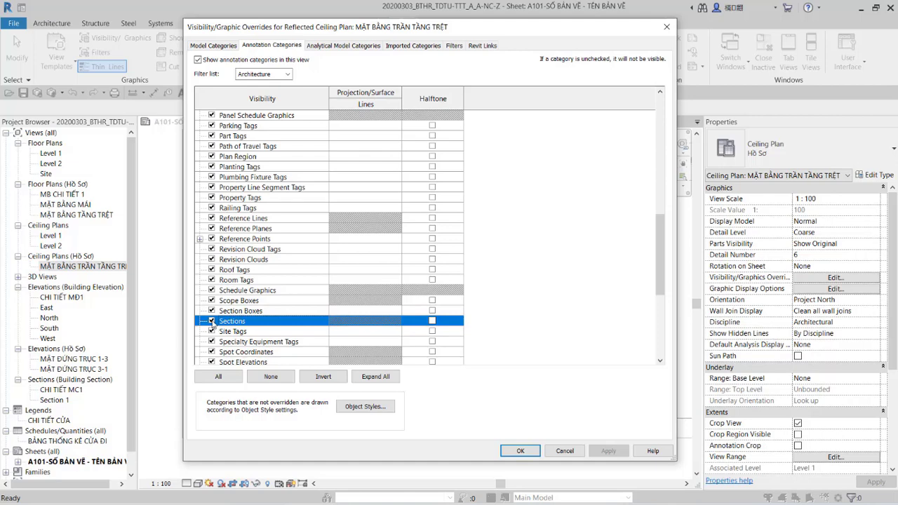
pyautogui.click(212, 322)
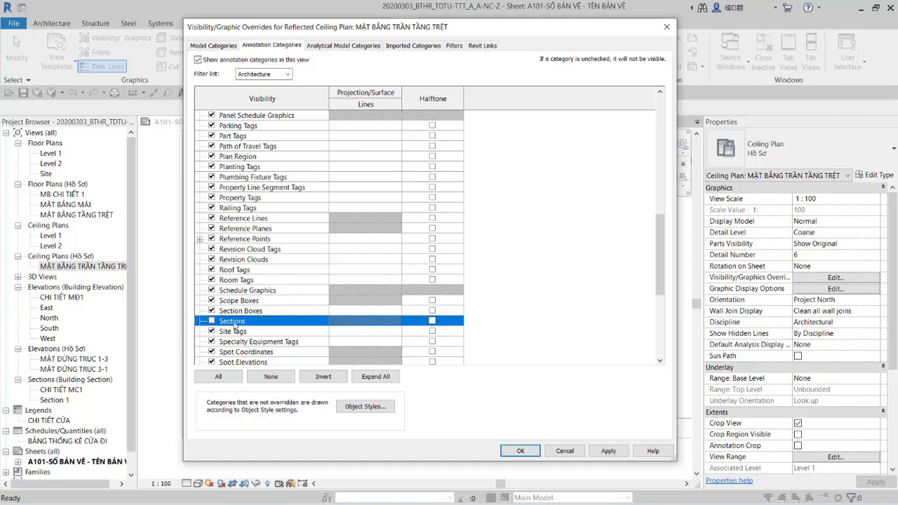
pyautogui.click(511, 448)
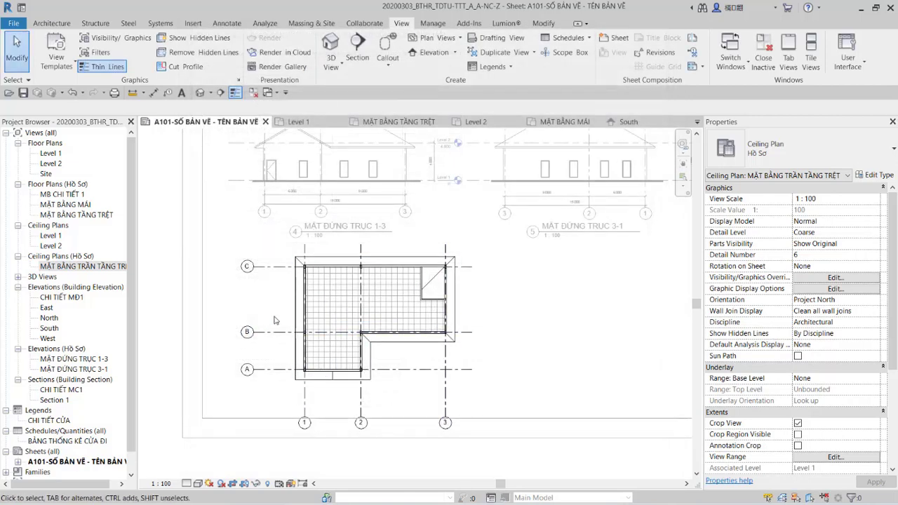
# - Pull the bubbles of grids C, B, A toward the plan and shorten the bottom ends of grids 1–3
pyautogui.moveTo(514, 327); pyautogui.dragTo(508, 320, button='middle')
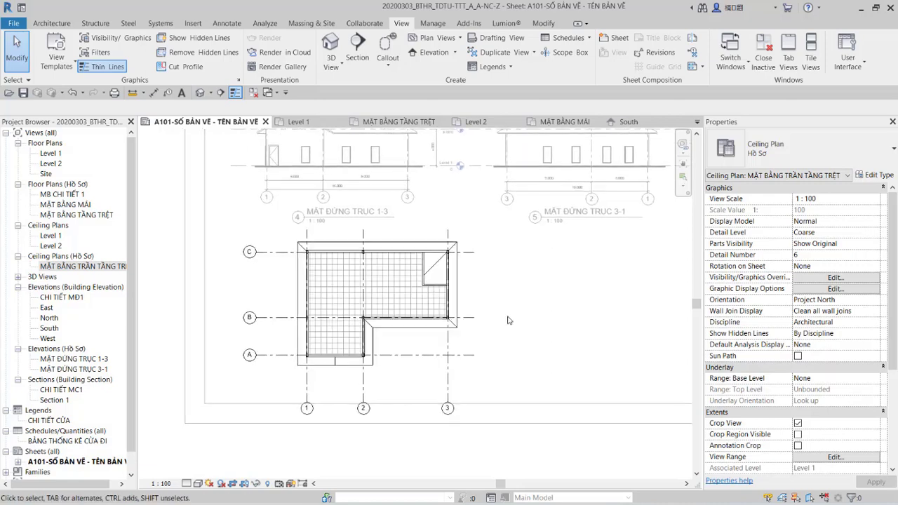
pyautogui.click(255, 256)
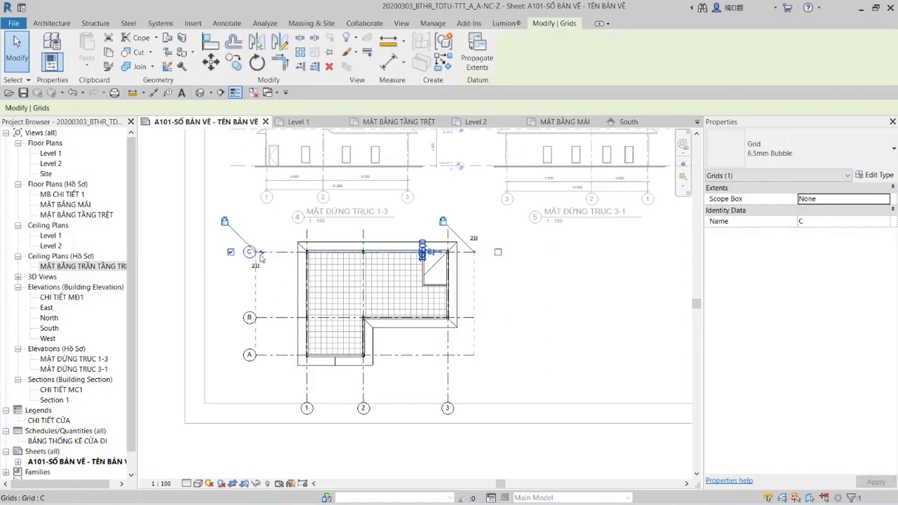
pyautogui.moveTo(255, 251); pyautogui.dragTo(265, 251)
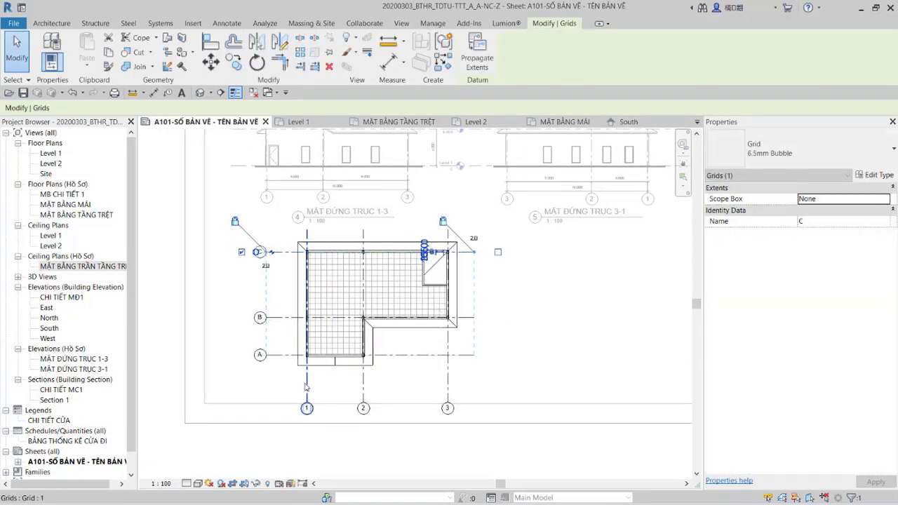
pyautogui.click(307, 393)
pyautogui.moveTo(308, 398); pyautogui.dragTo(294, 388)
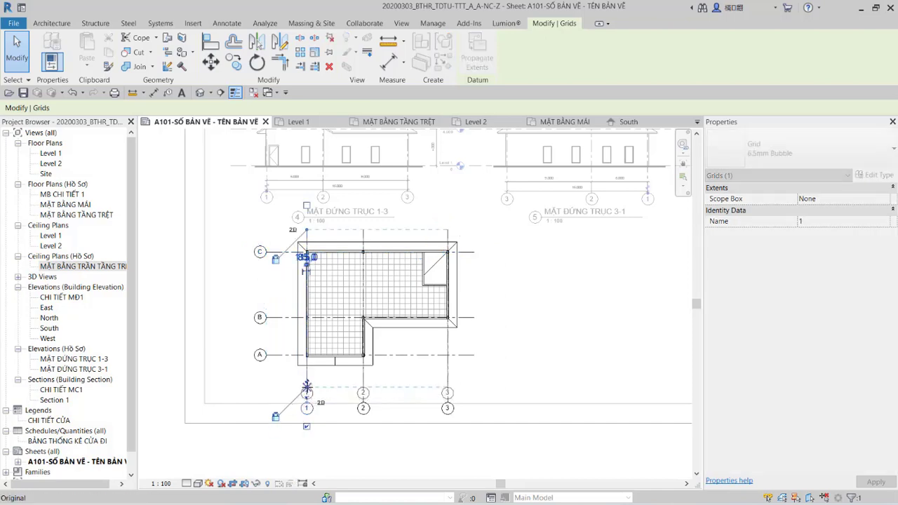
pyautogui.click(273, 380)
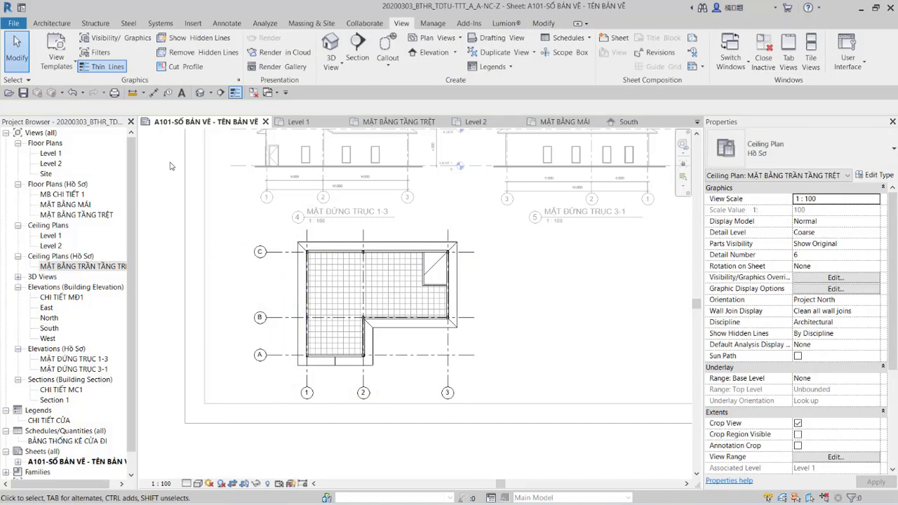
pyautogui.click(154, 92)
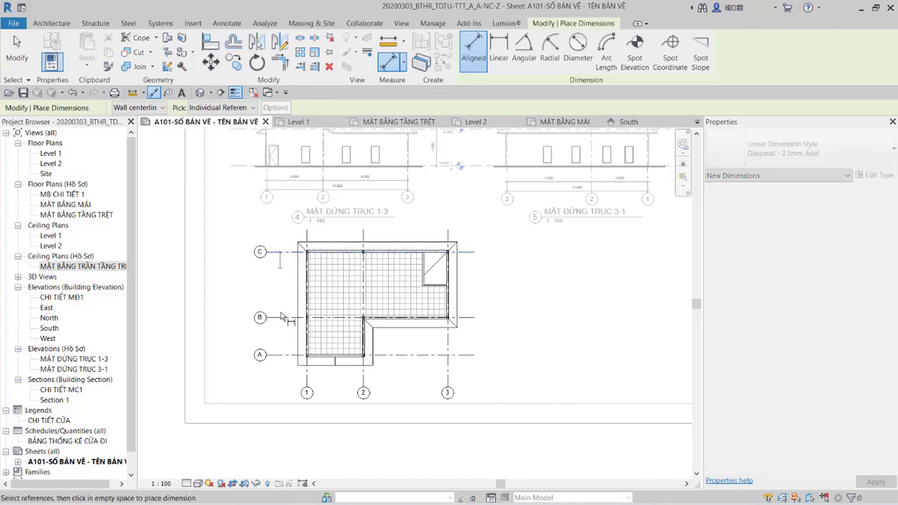
# - Dimension grids A, B, C with a 7.000/4.000 chain placed left of the plan
pyautogui.scroll(3, 284, 359)
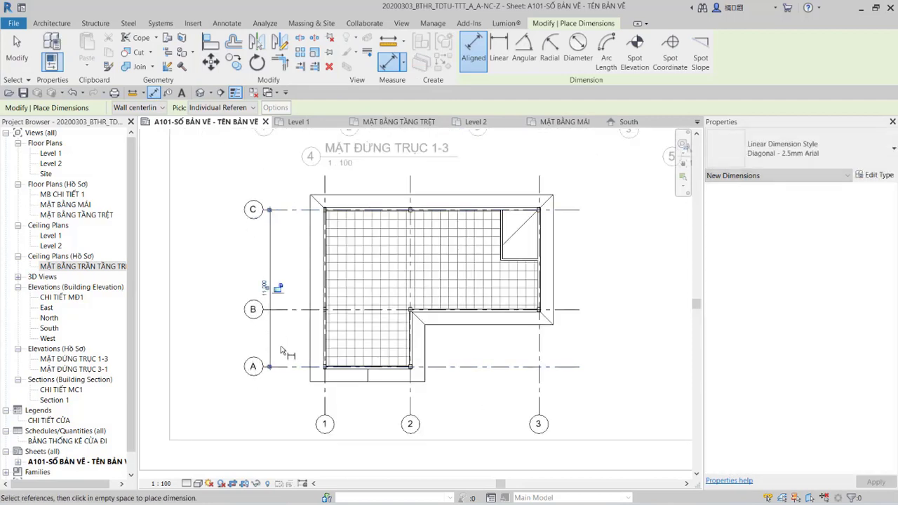
pyautogui.click(293, 368)
pyautogui.click(295, 309)
pyautogui.click(294, 210)
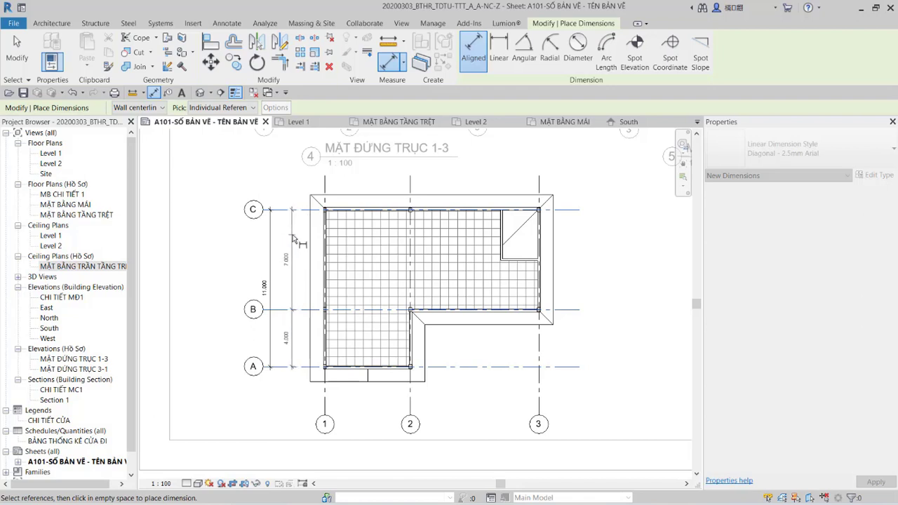
pyautogui.click(284, 242)
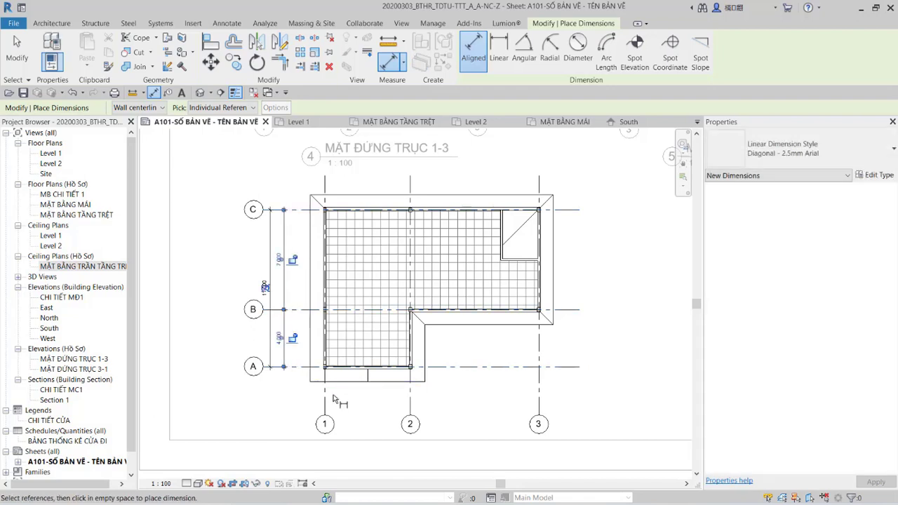
# - Add an overall dimension and a 6.000/9.000 chain across grids 1–3 below the plan
pyautogui.click(327, 400)
pyautogui.click(540, 405)
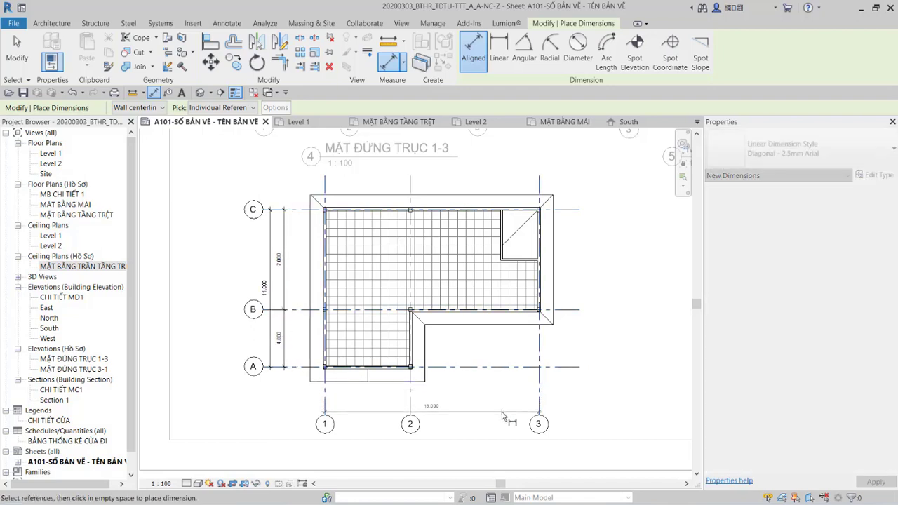
pyautogui.click(503, 417)
pyautogui.click(325, 393)
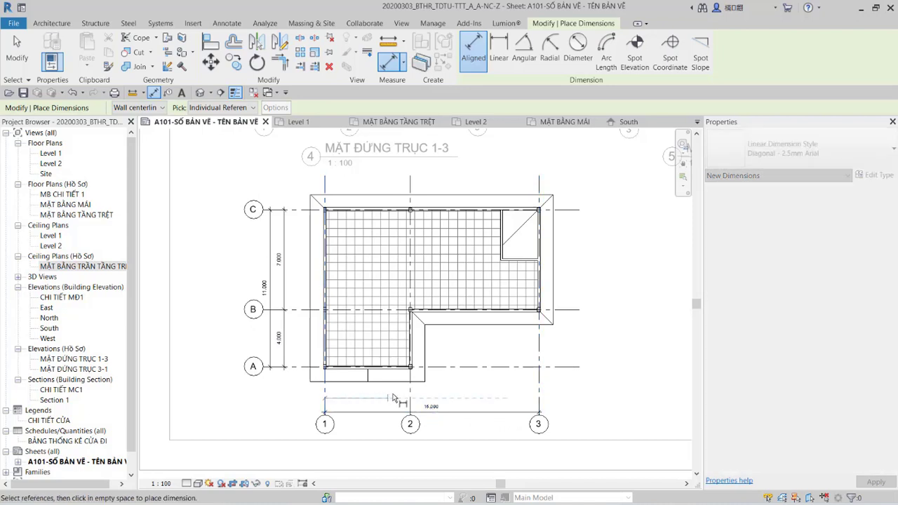
pyautogui.click(409, 394)
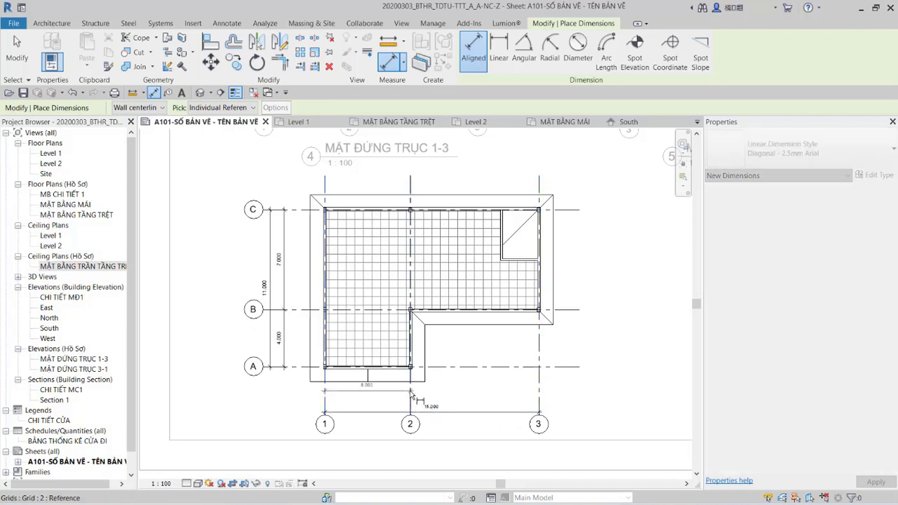
pyautogui.click(539, 372)
pyautogui.click(499, 398)
pyautogui.scroll(-1, 499, 390)
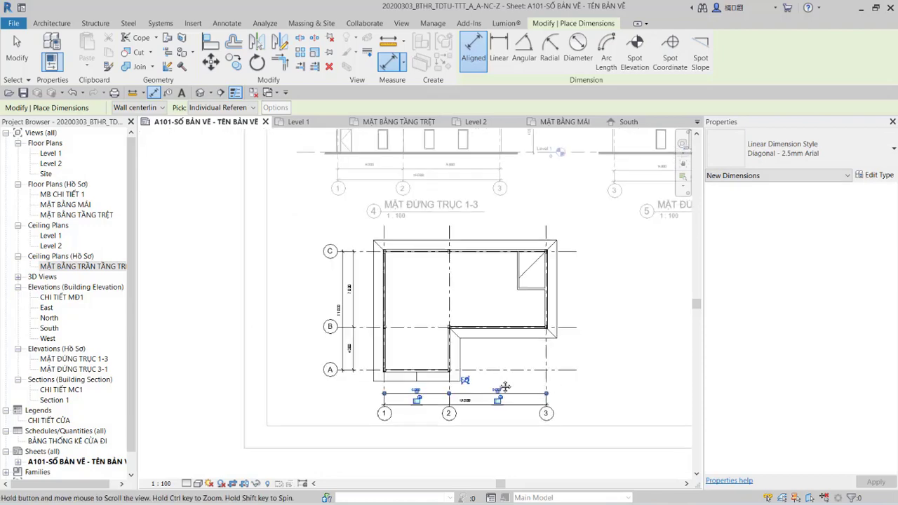
pyautogui.scroll(-1, 500, 383)
# - Finish dimensioning and return from the ceiling plan to sheet A101
pyautogui.press('Escape')
pyautogui.press('Escape')
pyautogui.scroll(-1, 498, 383)
pyautogui.scroll(-1, 498, 383)
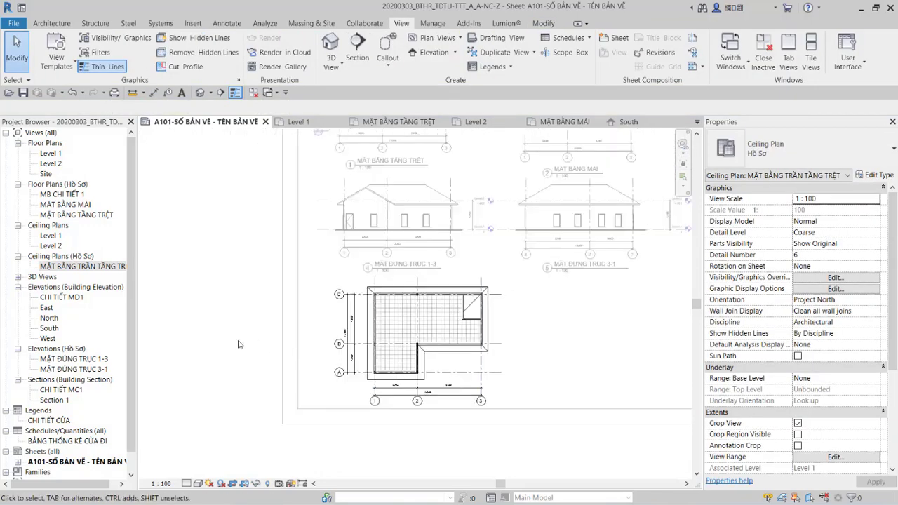
pyautogui.doubleClick(227, 343)
# - Move the ceiling-plan viewport up onto the sheet below the elevations
pyautogui.scroll(-1, 239, 346)
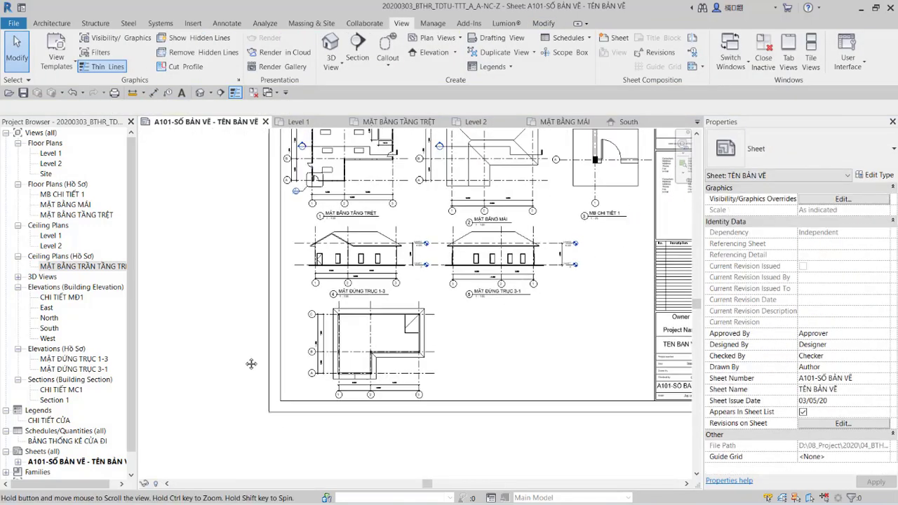
pyautogui.click(360, 362)
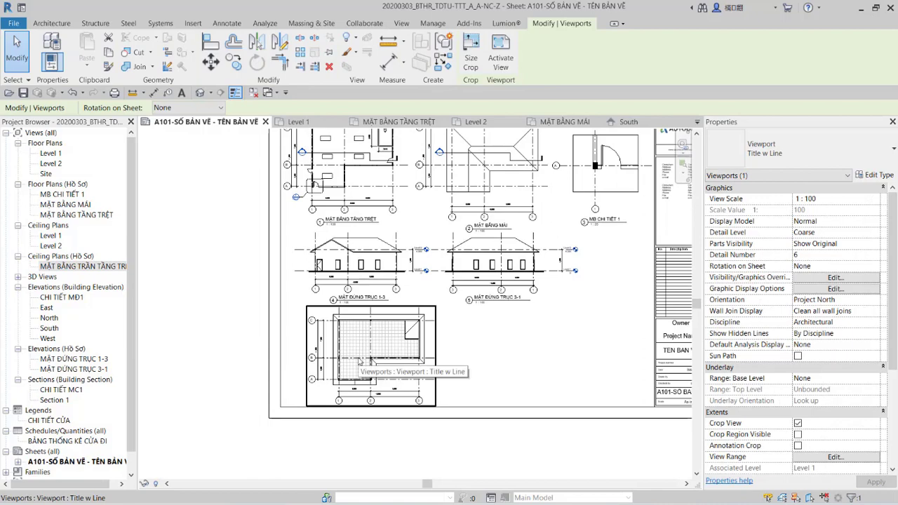
pyautogui.click(371, 423)
pyautogui.moveTo(386, 473); pyautogui.dragTo(364, 394, button='middle')
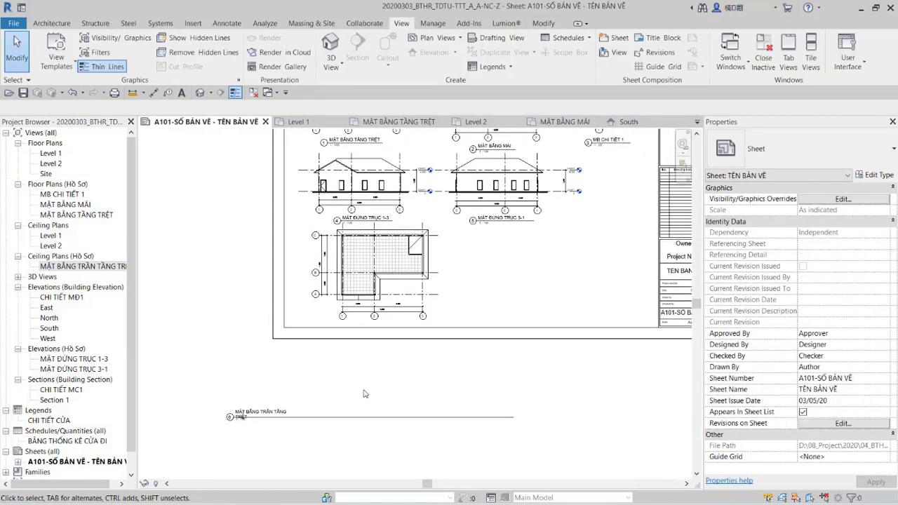
pyautogui.click(313, 418)
pyautogui.moveTo(314, 418); pyautogui.dragTo(397, 340)
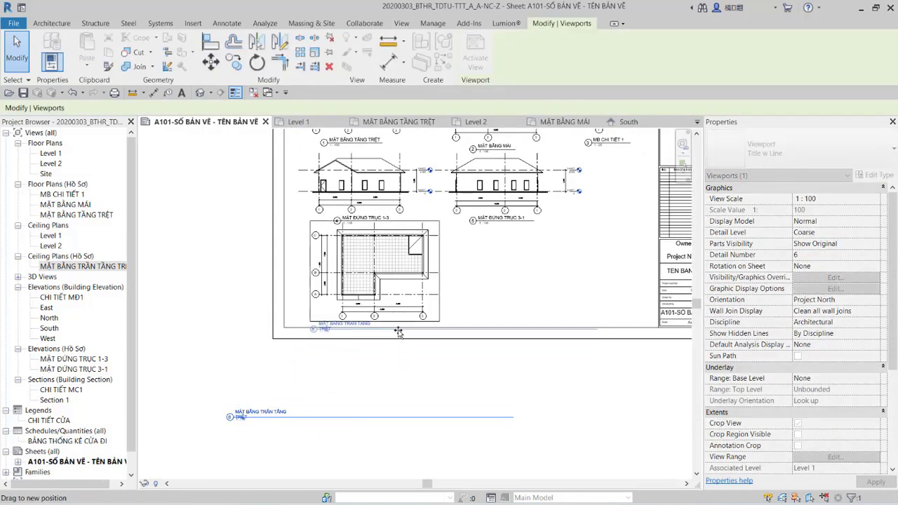
pyautogui.scroll(2, 392, 268)
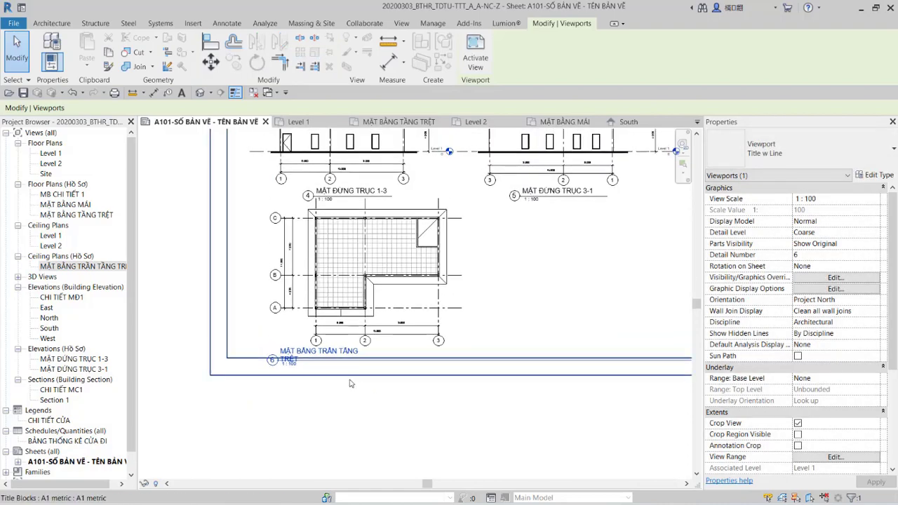
pyautogui.scroll(1, 357, 372)
pyautogui.moveTo(357, 372); pyautogui.dragTo(394, 429, button='middle')
pyautogui.scroll(-2, 394, 429)
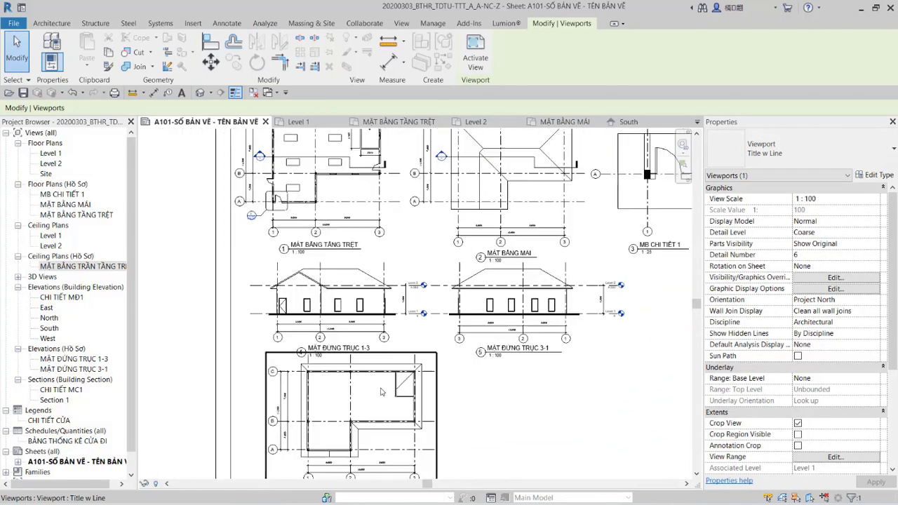
pyautogui.scroll(-1, 348, 224)
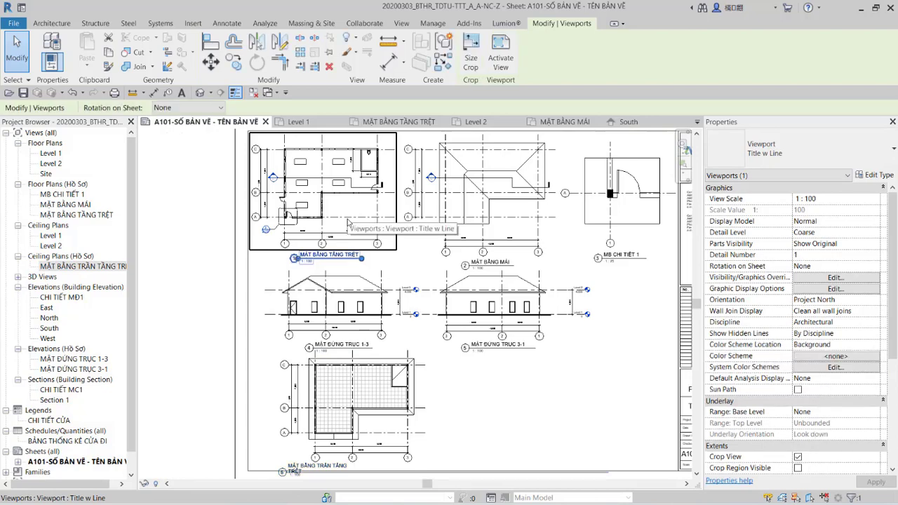
# - Check the elevation viewports, then select the ceiling-plan viewport by its title and zoom in
pyautogui.keyDown('ctrl'); pyautogui.click(453, 219); pyautogui.keyUp('ctrl')
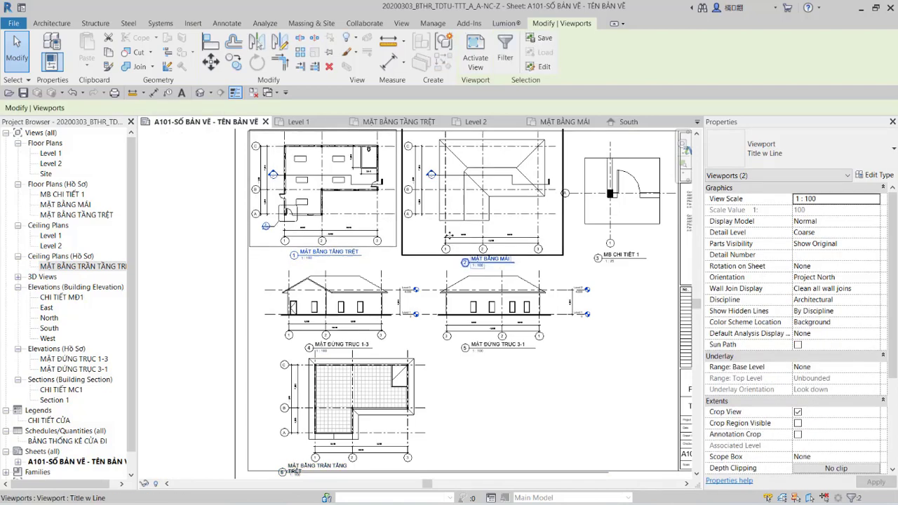
pyautogui.click(363, 295)
pyautogui.keyDown('ctrl'); pyautogui.click(489, 309); pyautogui.keyUp('ctrl')
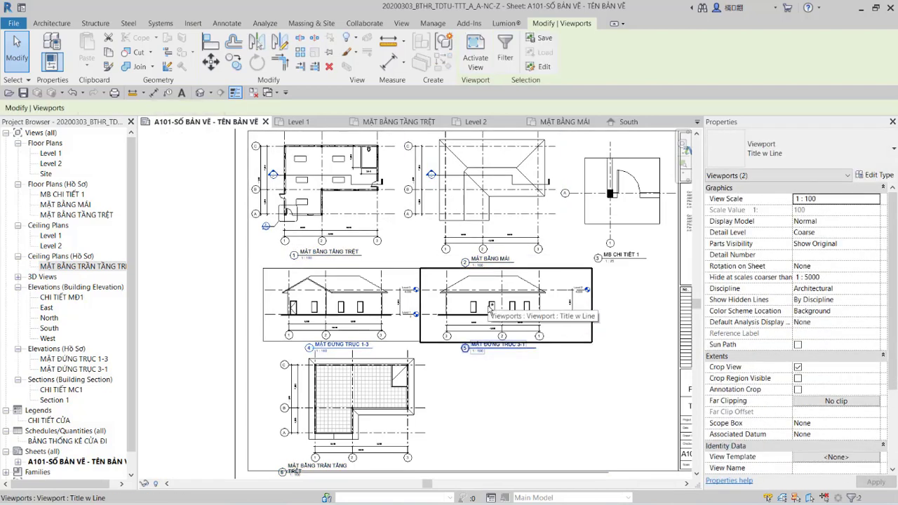
pyautogui.click(481, 379)
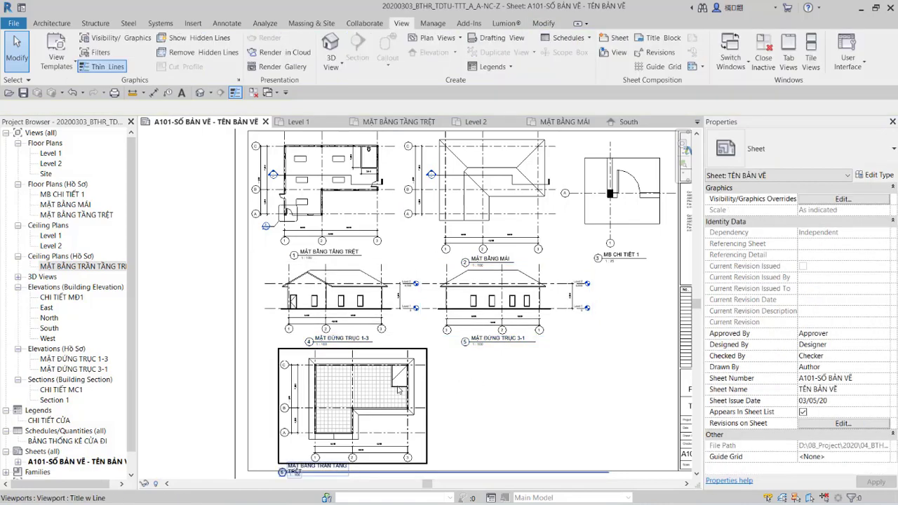
pyautogui.click(461, 397)
pyautogui.click(461, 397)
pyautogui.scroll(-3, 289, 441)
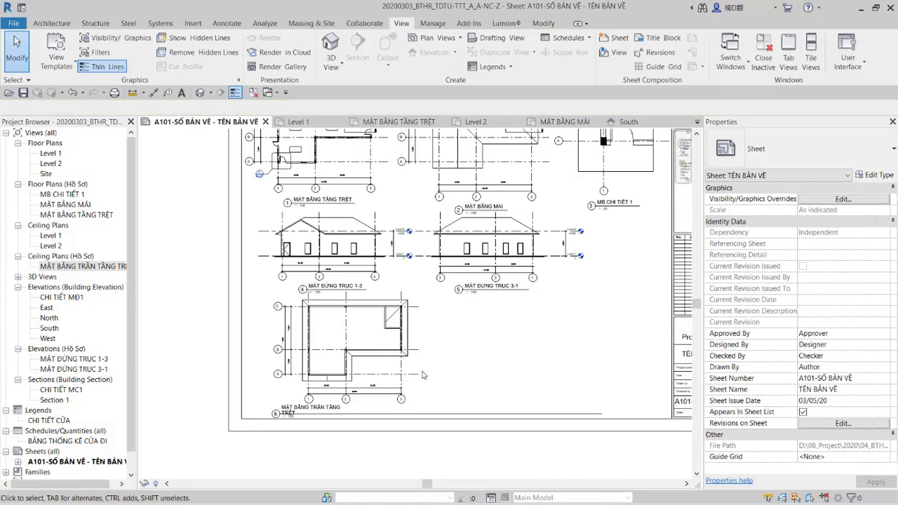
pyautogui.scroll(2, 288, 441)
pyautogui.scroll(1, 289, 441)
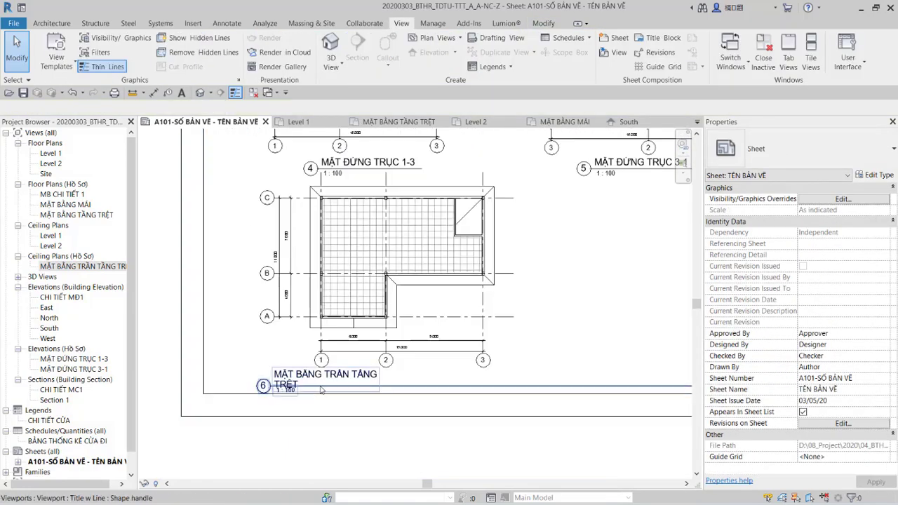
pyautogui.click(320, 405)
pyautogui.scroll(1, 321, 407)
pyautogui.scroll(1, 327, 415)
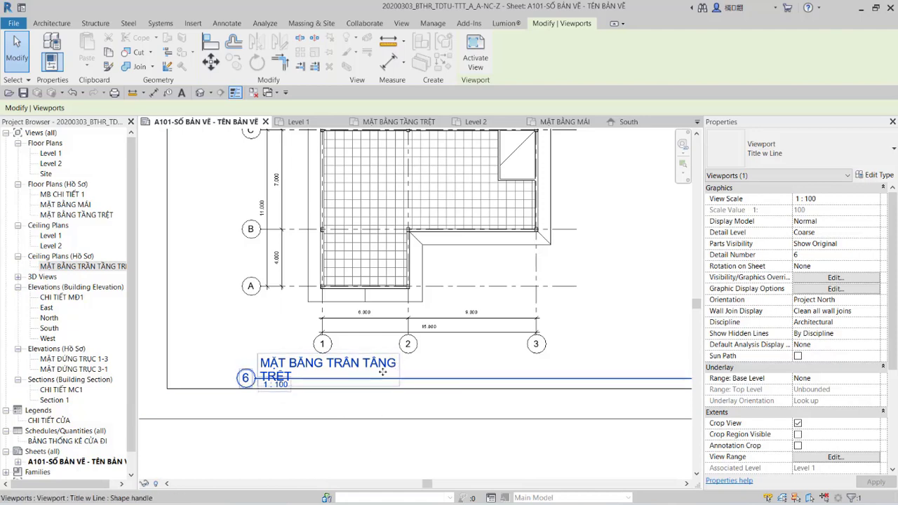
# - Expand Families and Annotation Symbols in the Project Browser, collapse Doors, then reselect the ceiling-plan viewport
pyautogui.click(388, 444)
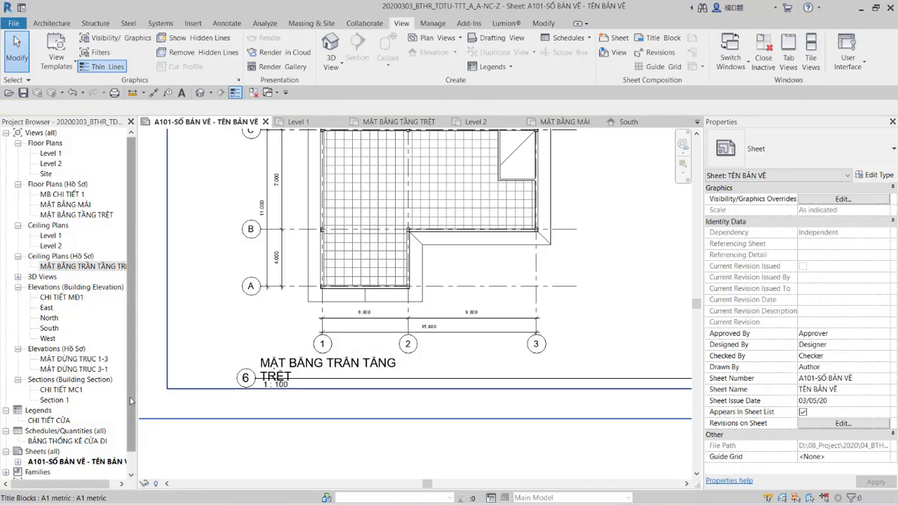
pyautogui.moveTo(130, 395); pyautogui.dragTo(94, 449)
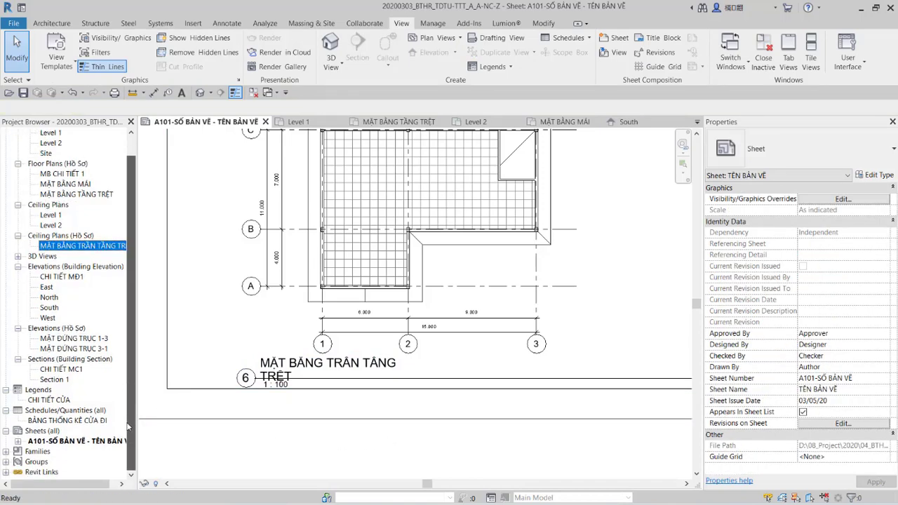
pyautogui.click(45, 455)
pyautogui.click(6, 452)
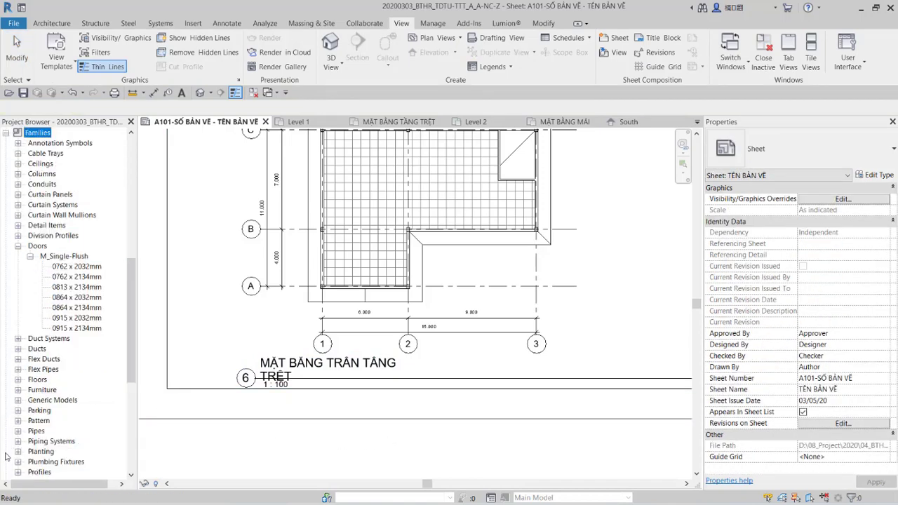
pyautogui.click(18, 246)
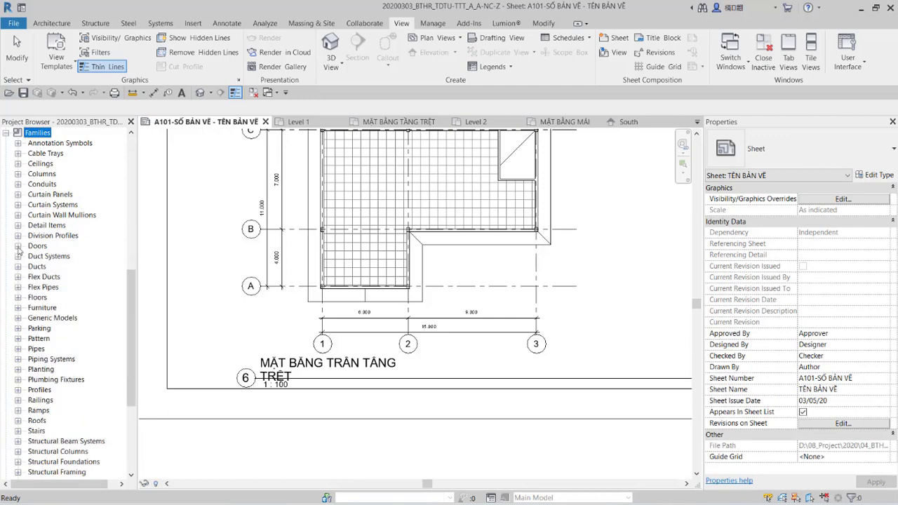
pyautogui.click(57, 144)
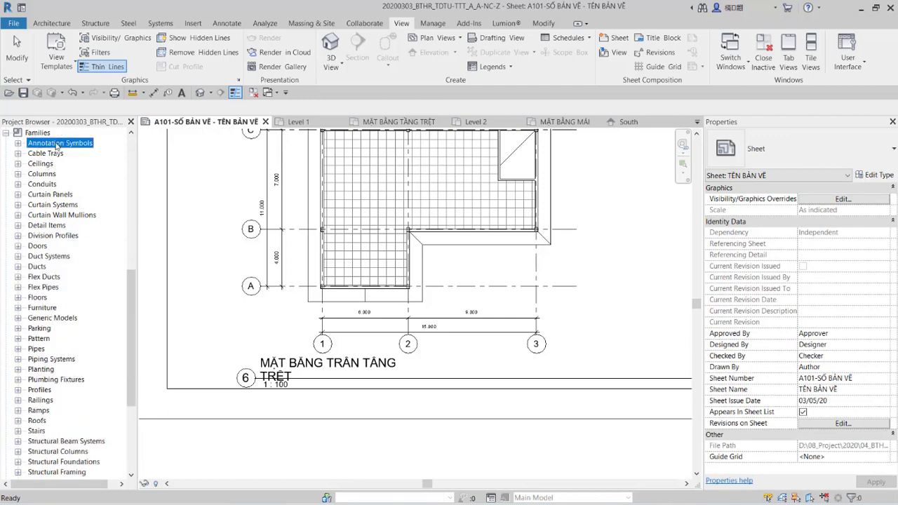
pyautogui.click(19, 144)
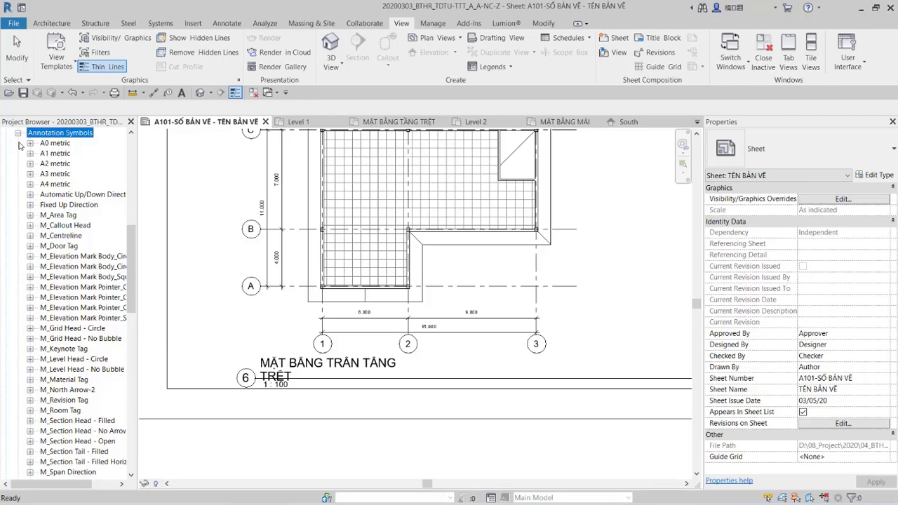
pyautogui.click(281, 364)
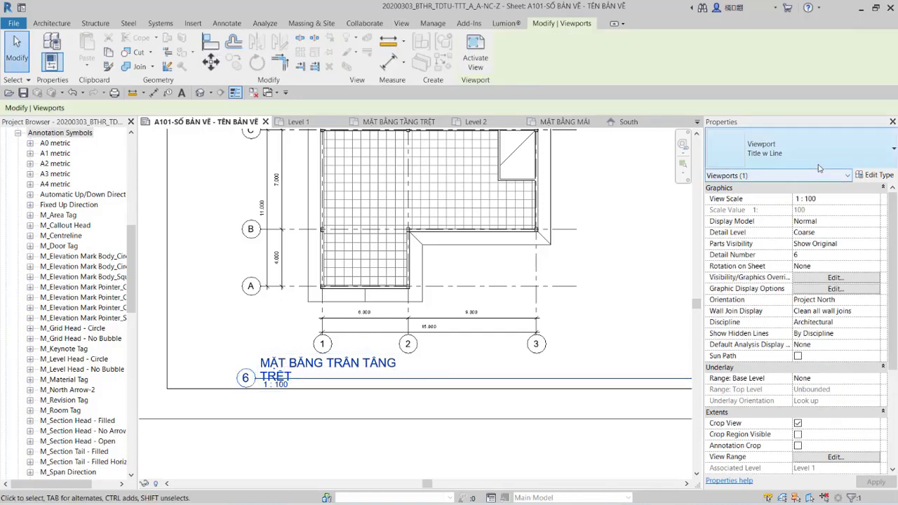
pyautogui.click(875, 177)
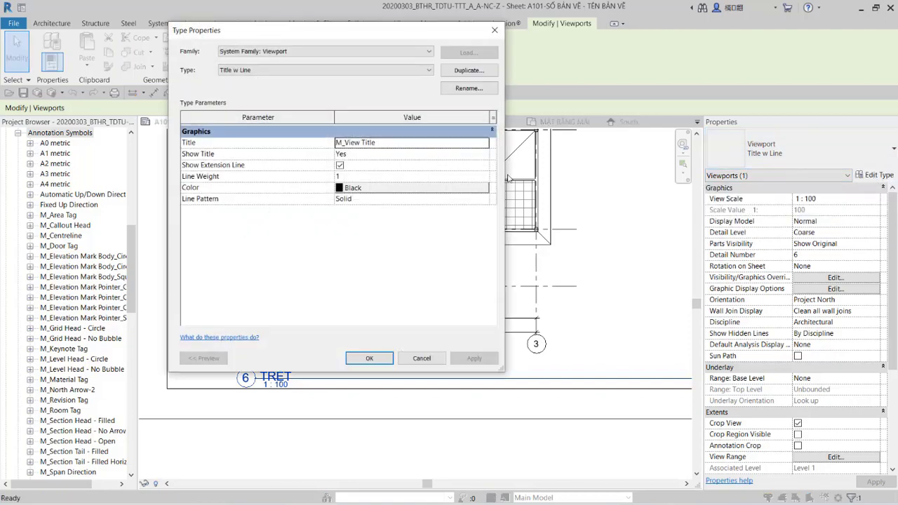
pyautogui.click(401, 143)
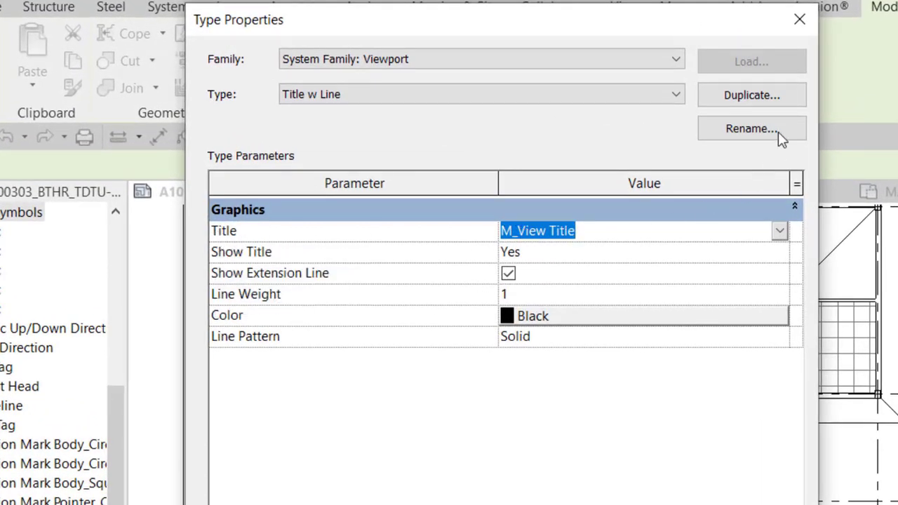
pyautogui.click(801, 22)
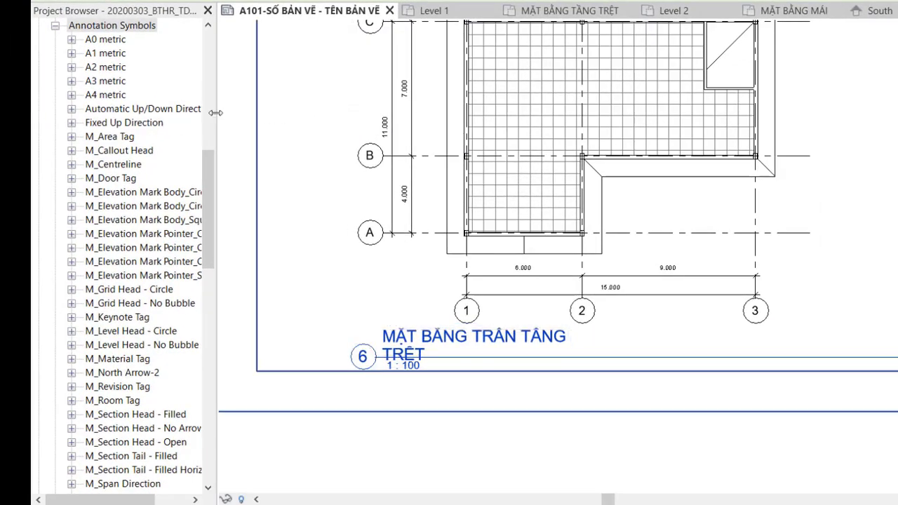
# - Widen the Project Browser and edit the M_View Title family from Annotation Symbols
pyautogui.moveTo(215, 113); pyautogui.dragTo(236, 114)
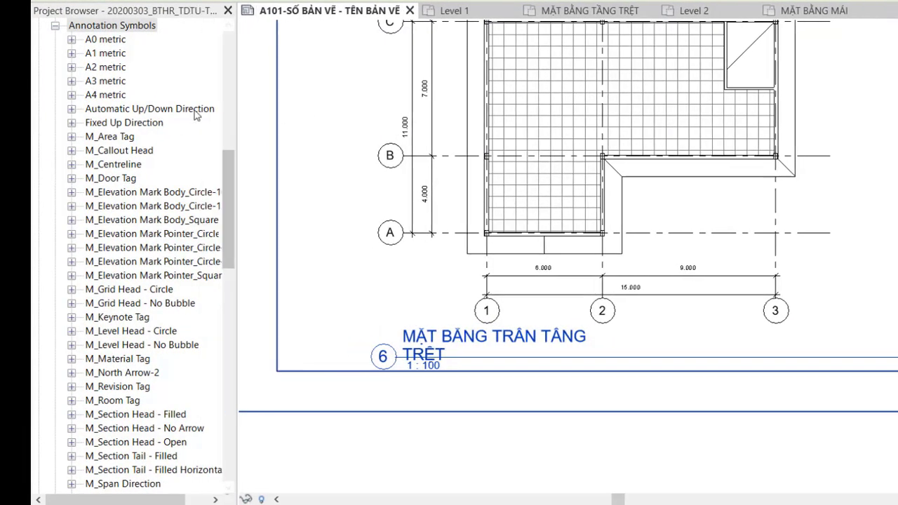
pyautogui.click(92, 28)
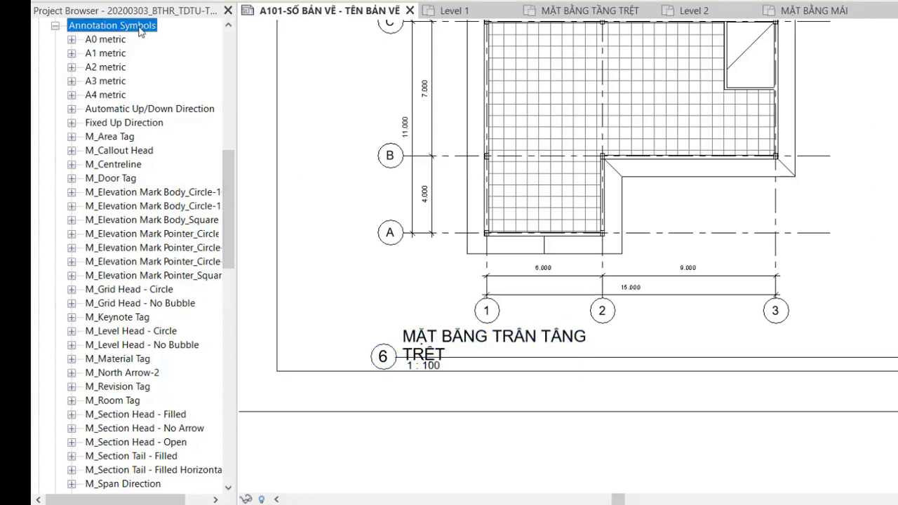
pyautogui.moveTo(228, 178); pyautogui.dragTo(229, 258)
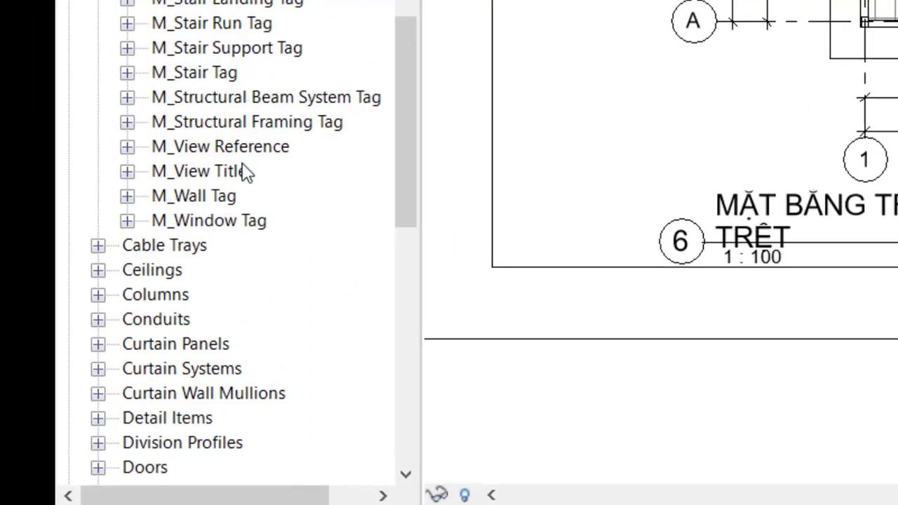
pyautogui.click(235, 178)
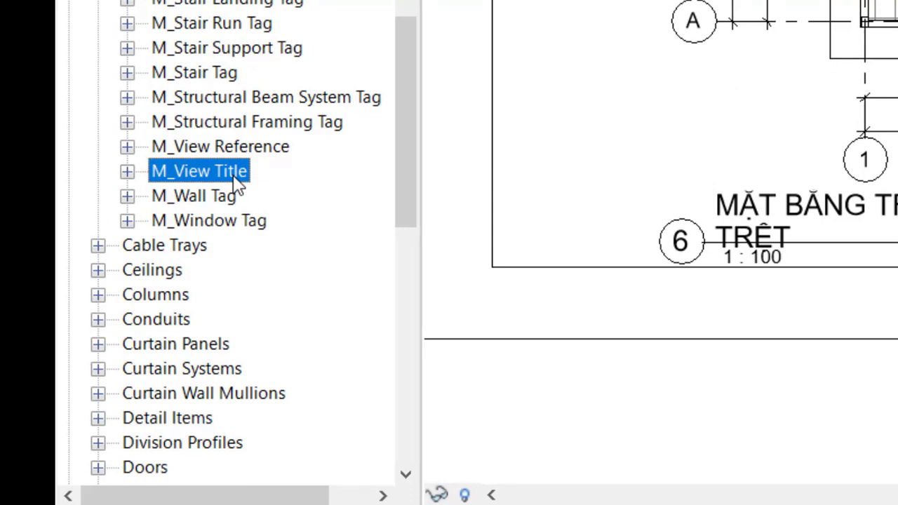
pyautogui.rightClick(240, 181)
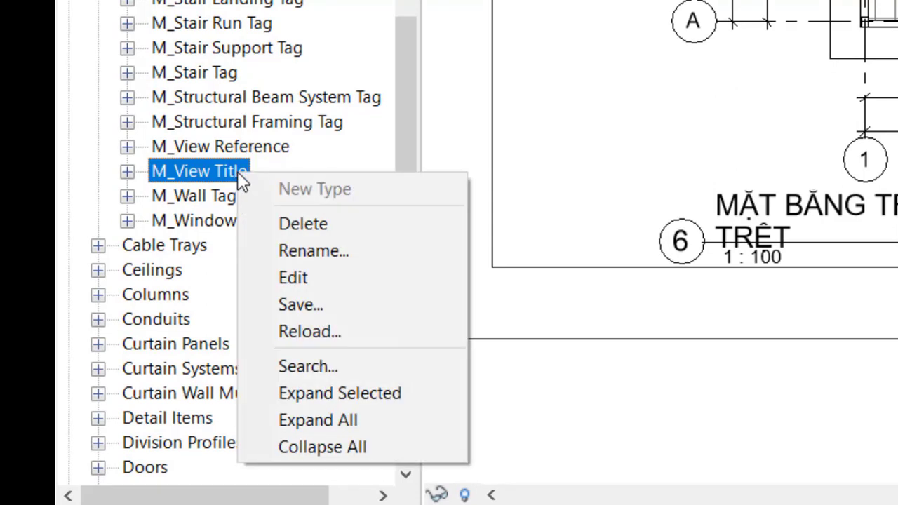
pyautogui.click(306, 274)
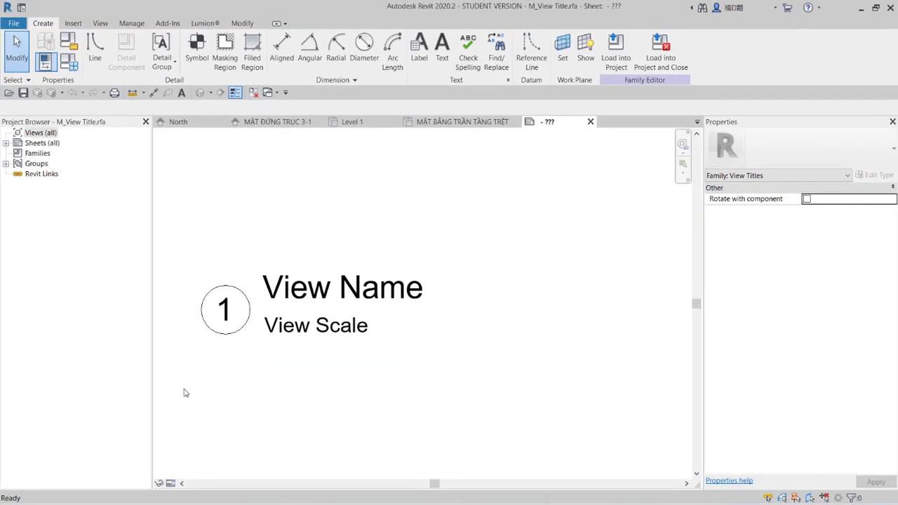
# - Stretch the View Name label's right end far to the right in M_View Title
pyautogui.click(379, 298)
pyautogui.scroll(-1, 378, 294)
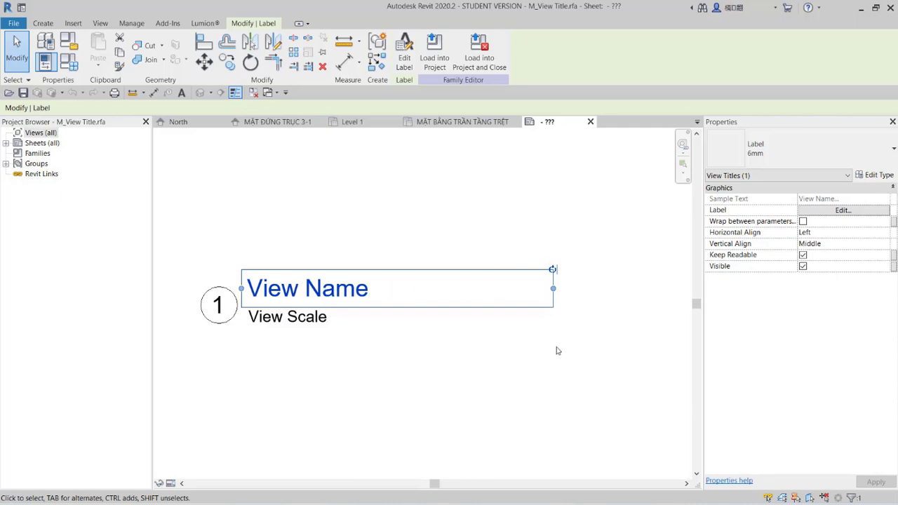
pyautogui.scroll(-1, 557, 351)
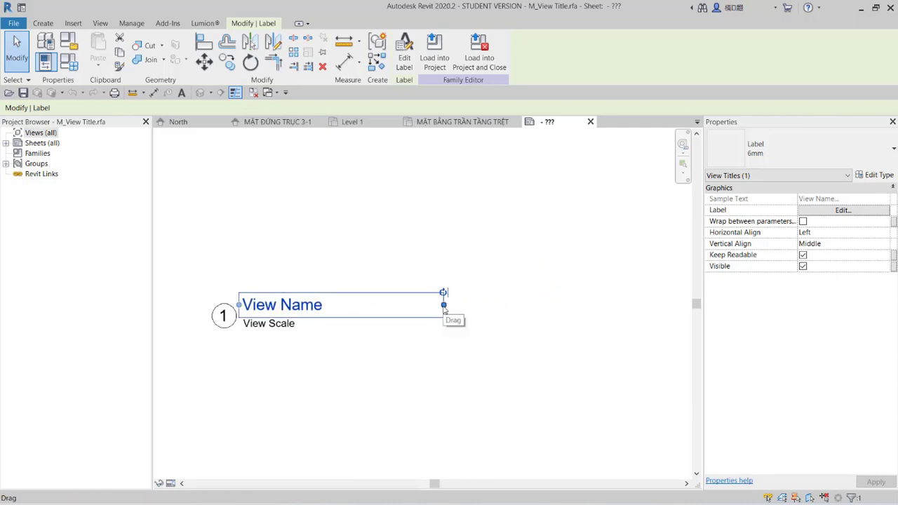
pyautogui.moveTo(444, 304); pyautogui.dragTo(645, 294)
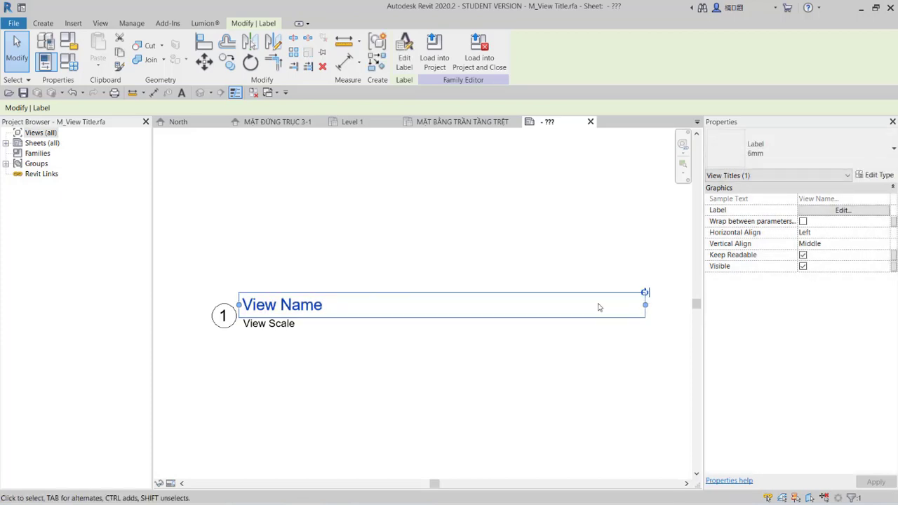
# - Load M_View Title into the project without saving M_View Title.rfa
pyautogui.click(489, 66)
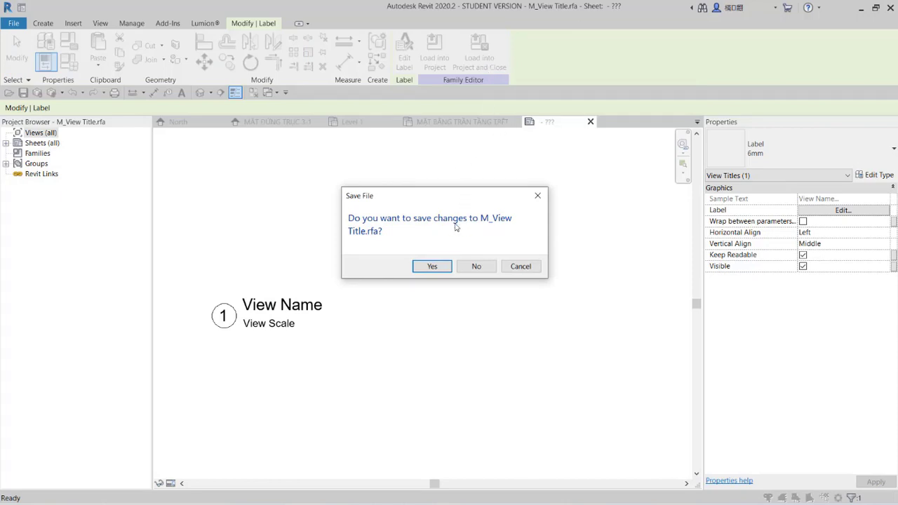
pyautogui.click(477, 268)
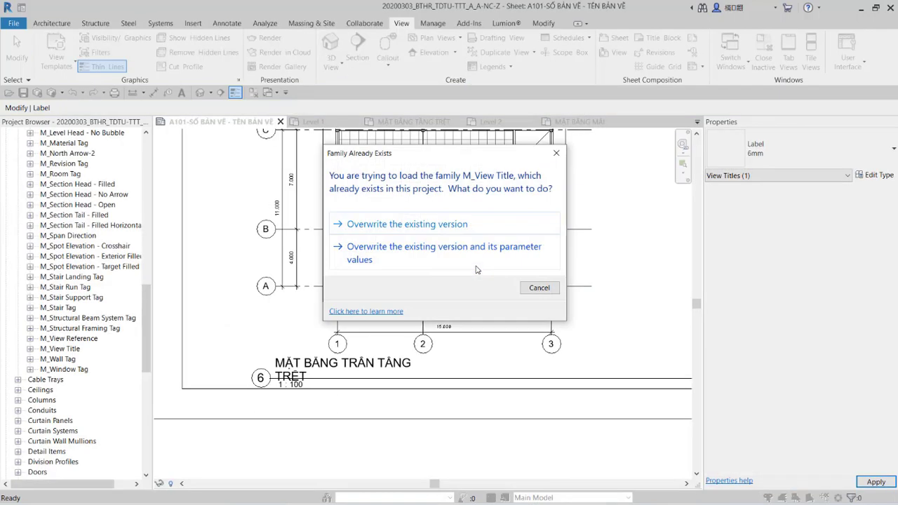
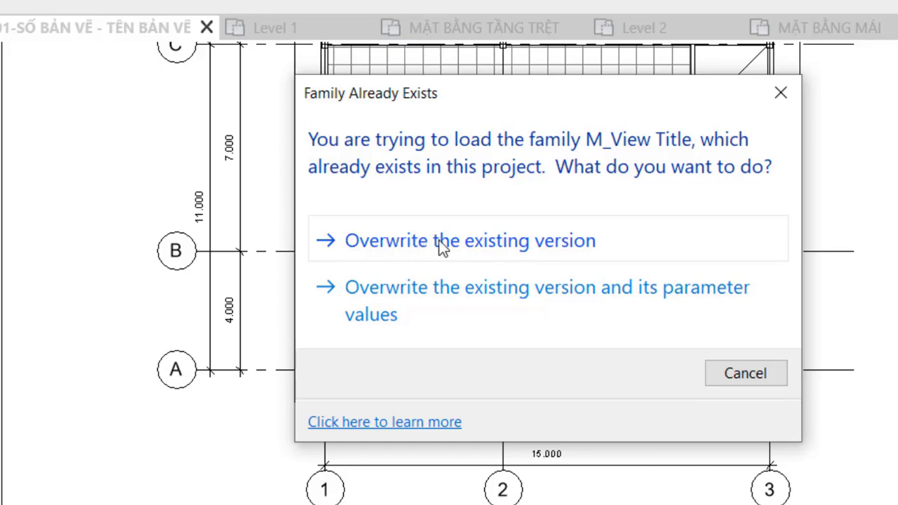
# - Overwrite the view title family and shorten the ceiling plan title line to end after its name
pyautogui.click(534, 240)
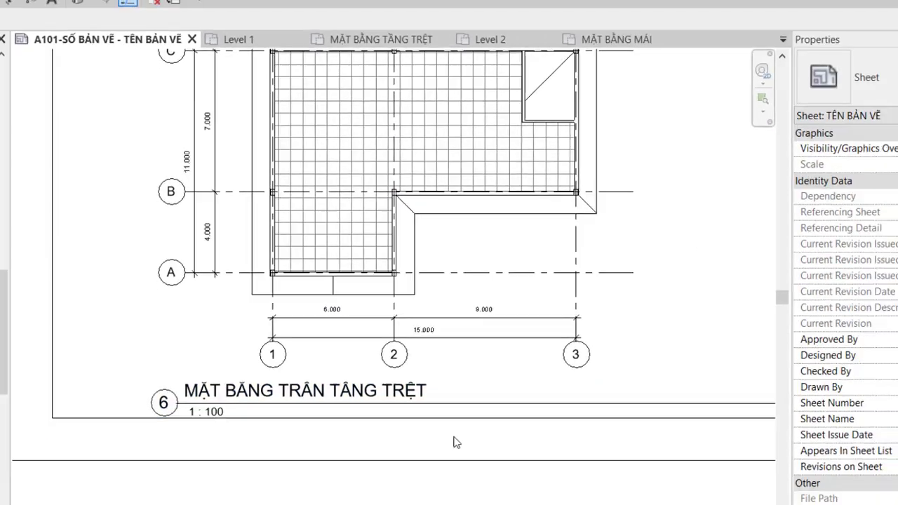
pyautogui.scroll(-3, 375, 367)
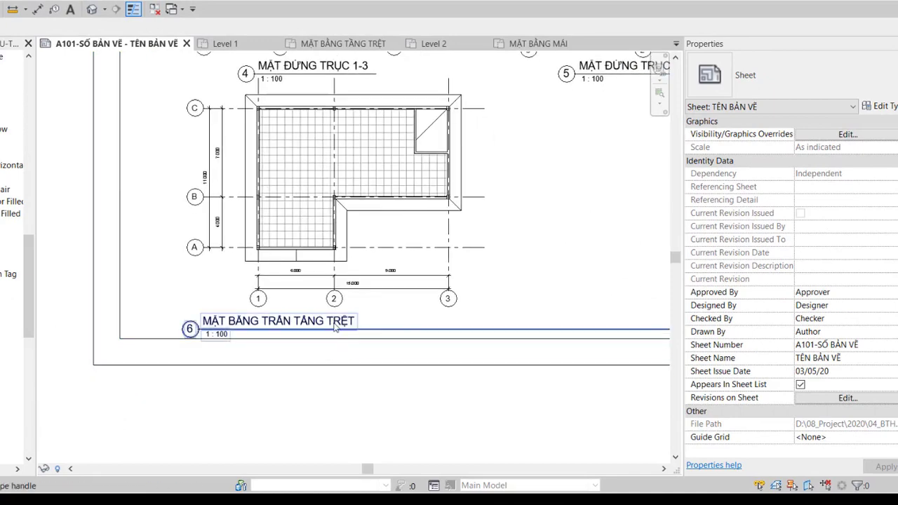
pyautogui.scroll(-2, 347, 379)
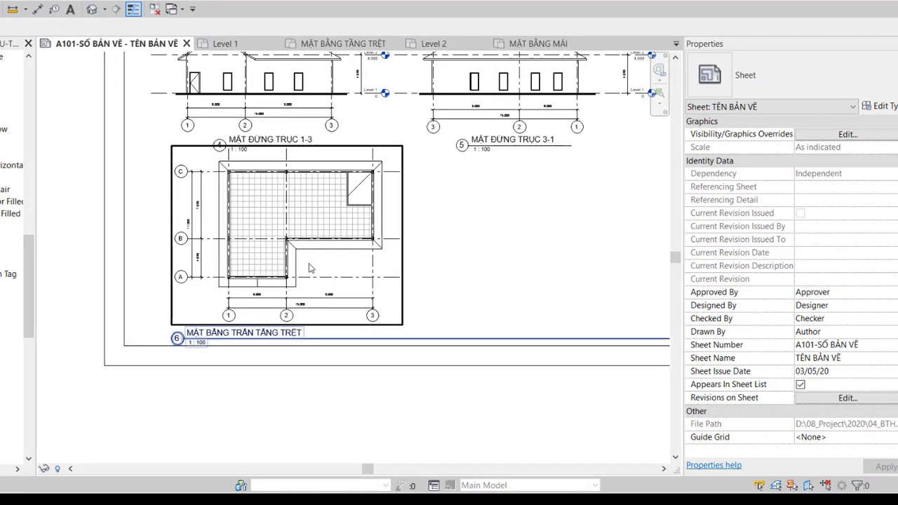
pyautogui.click(316, 340)
pyautogui.scroll(-1, 422, 330)
pyautogui.scroll(-1, 491, 323)
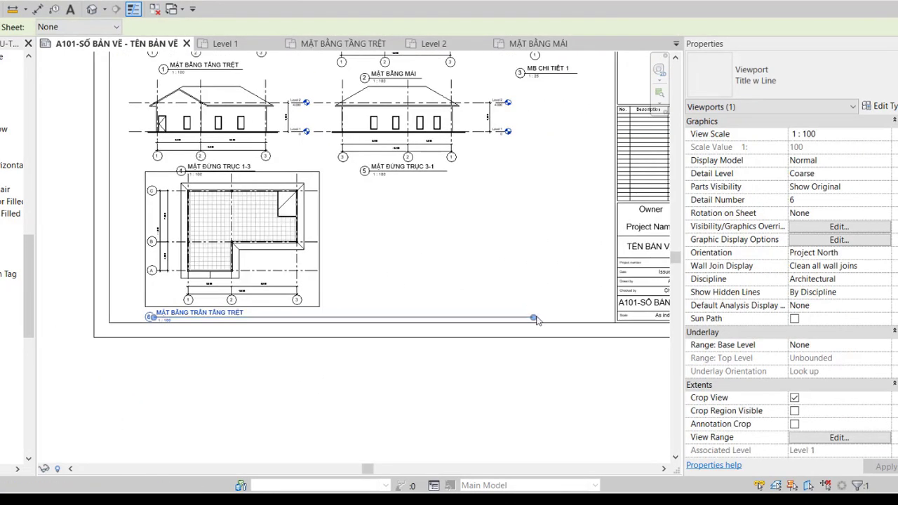
pyautogui.moveTo(533, 319); pyautogui.dragTo(243, 317)
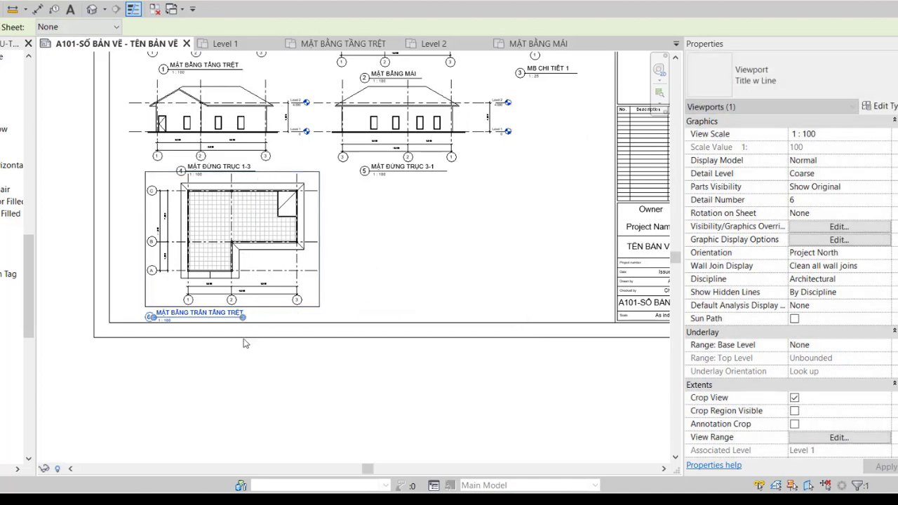
pyautogui.scroll(1, 223, 353)
pyautogui.scroll(1, 223, 357)
# - Nudge the ceiling plan viewport two steps left on the sheet
pyautogui.press('Escape')
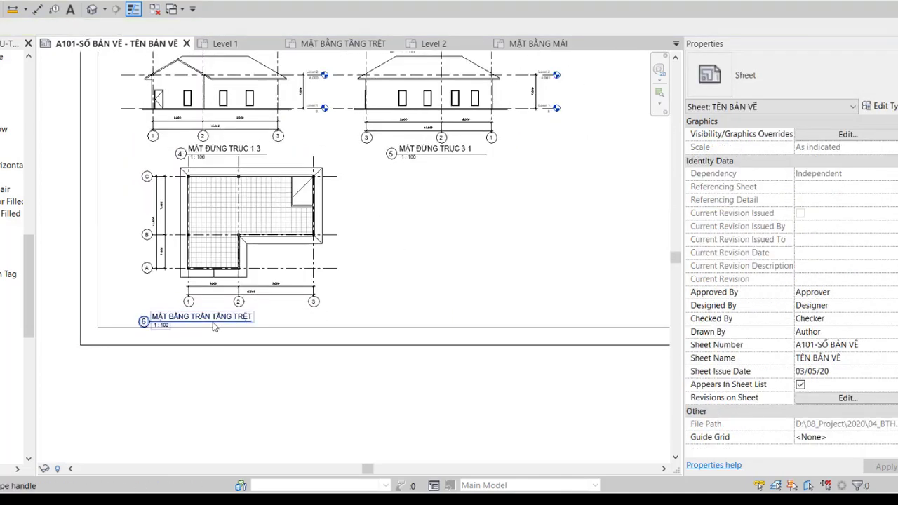
pyautogui.click(214, 327)
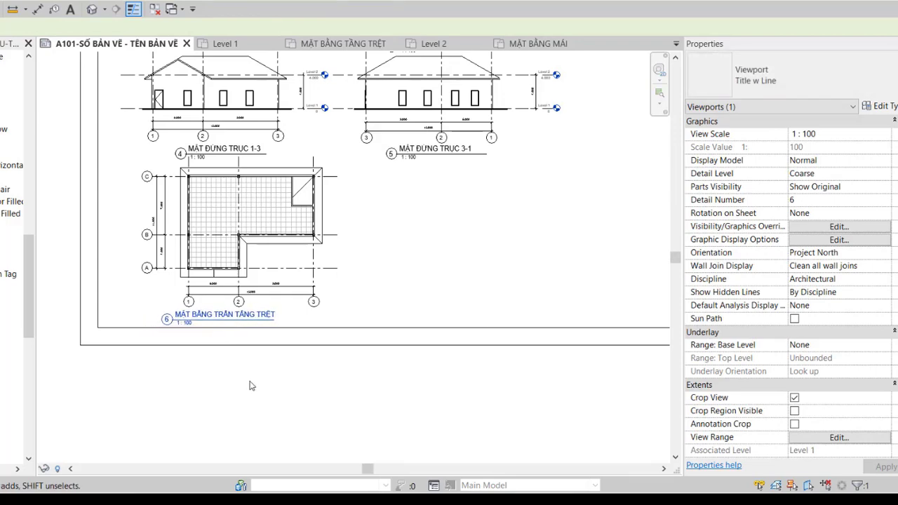
pyautogui.click(293, 270)
pyautogui.press('Left')
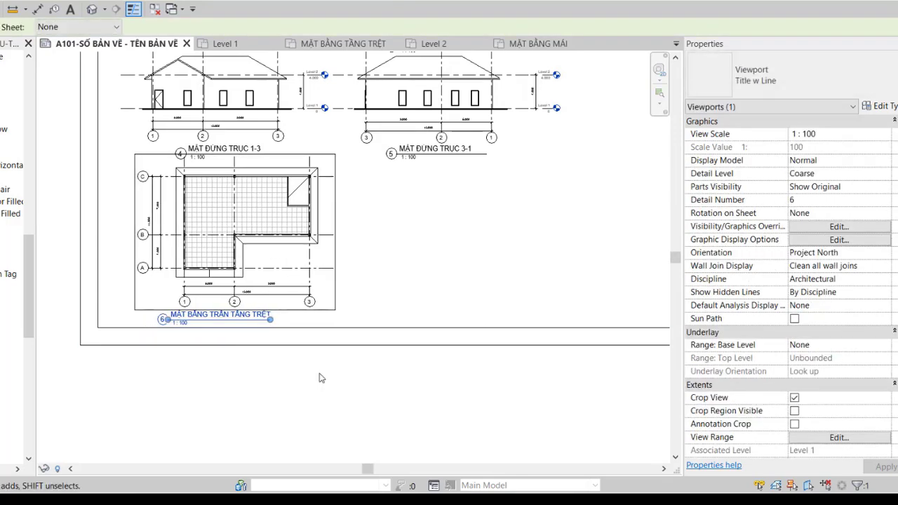
pyautogui.press('Left')
pyautogui.press('Left')
pyautogui.press('Left')
pyautogui.press('Left')
pyautogui.press('Left')
pyautogui.press('Left')
pyautogui.press('Left')
pyautogui.click(320, 382)
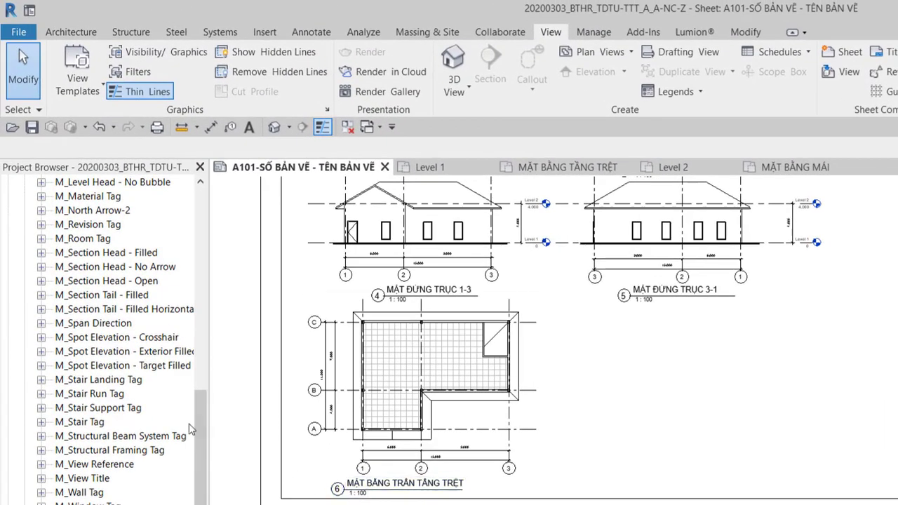
# - Rename the Sections view 'Section 1' to 'MẶT CẮT 1-1' in the Project Browser
pyautogui.moveTo(199, 422); pyautogui.dragTo(195, 273)
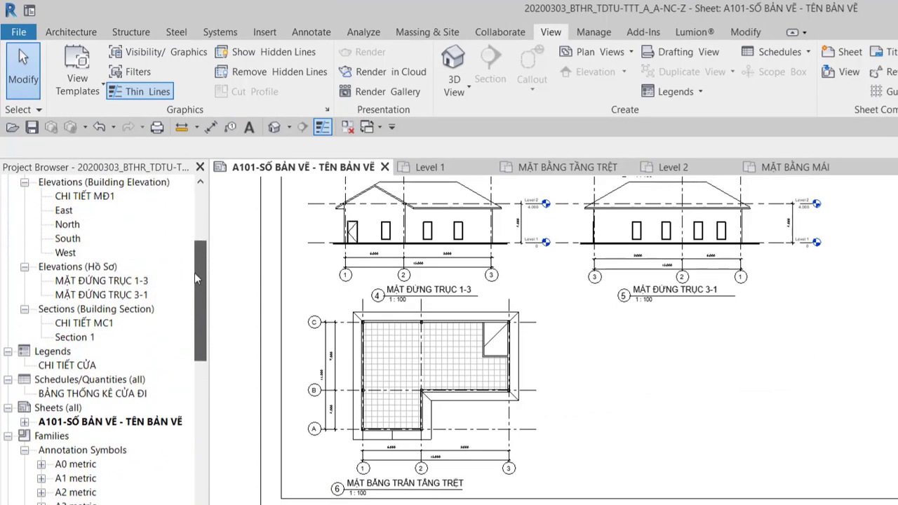
pyautogui.click(91, 316)
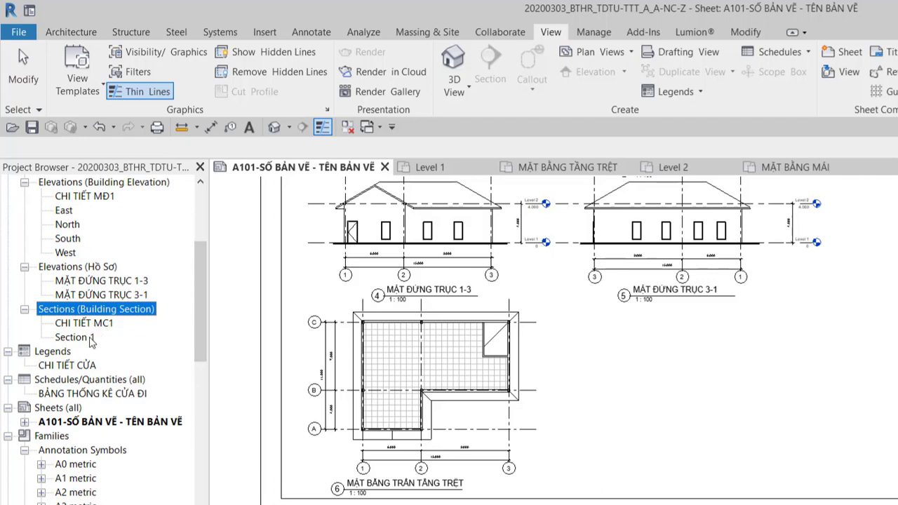
pyautogui.click(90, 340)
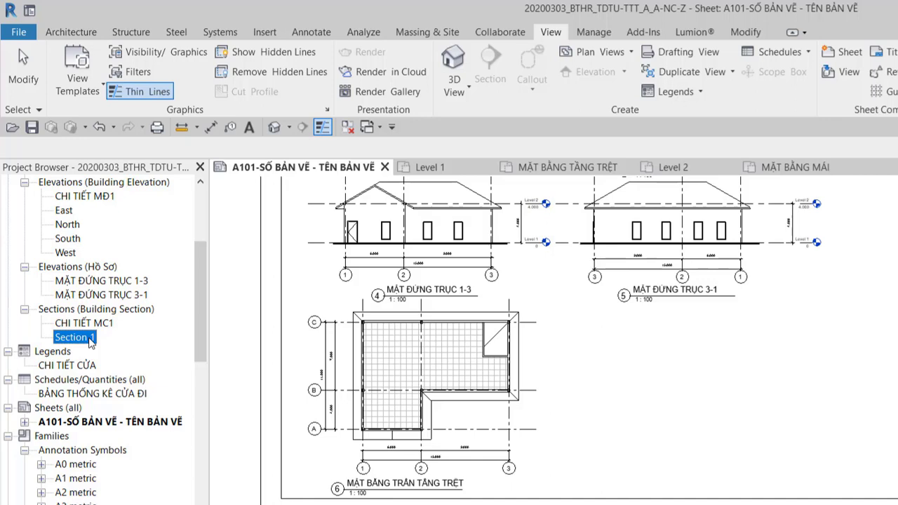
pyautogui.click(88, 339)
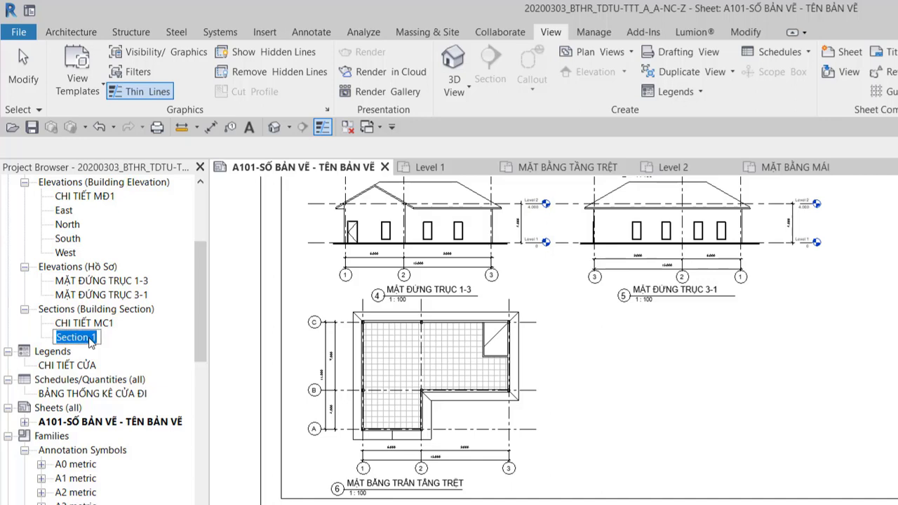
pyautogui.write('MẶ')
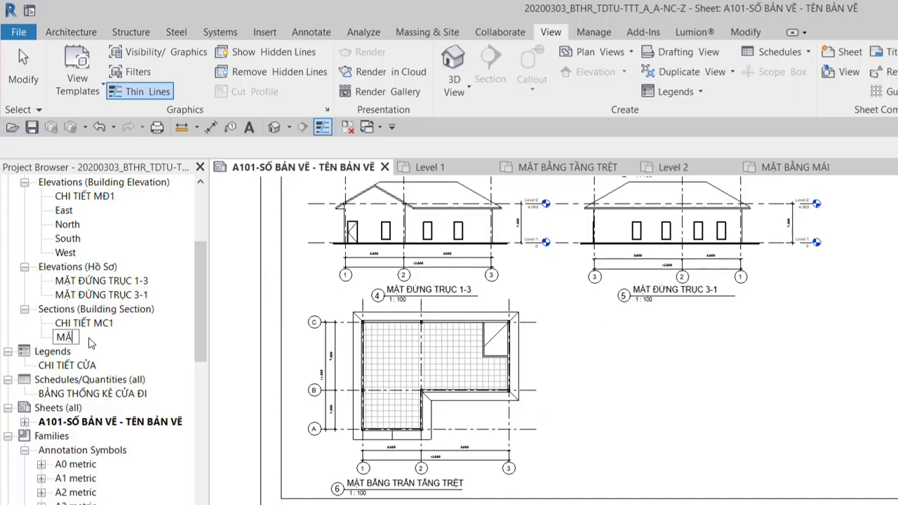
pyautogui.write('T CẮT 1')
pyautogui.write('-1')
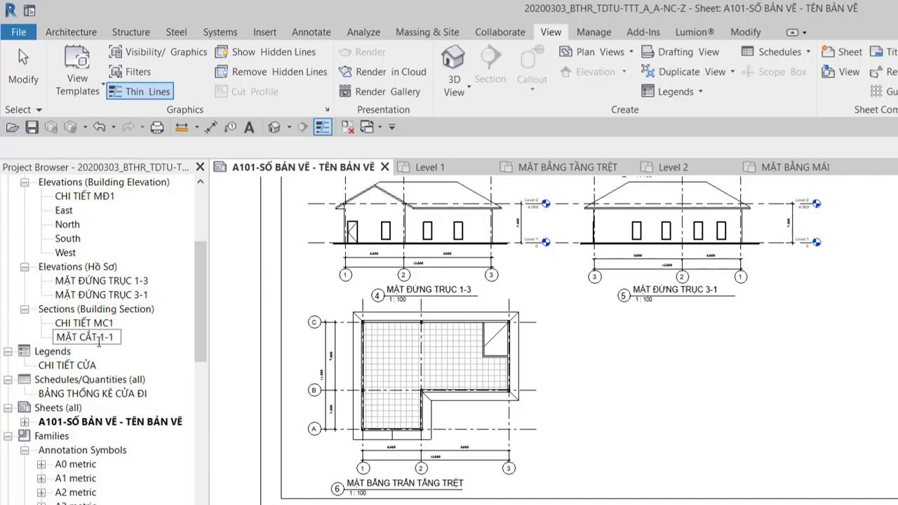
pyautogui.press('Return')
# - Place MẶT CẮT 1-1 on sheet A101 down-right of the ceiling plan and activate the viewport
pyautogui.moveTo(104, 338)
pyautogui.mouseDown()
pyautogui.moveTo(397, 388)
pyautogui.moveTo(711, 393)
pyautogui.mouseUp()
pyautogui.moveTo(777, 444); pyautogui.dragTo(679, 443, button='middle')
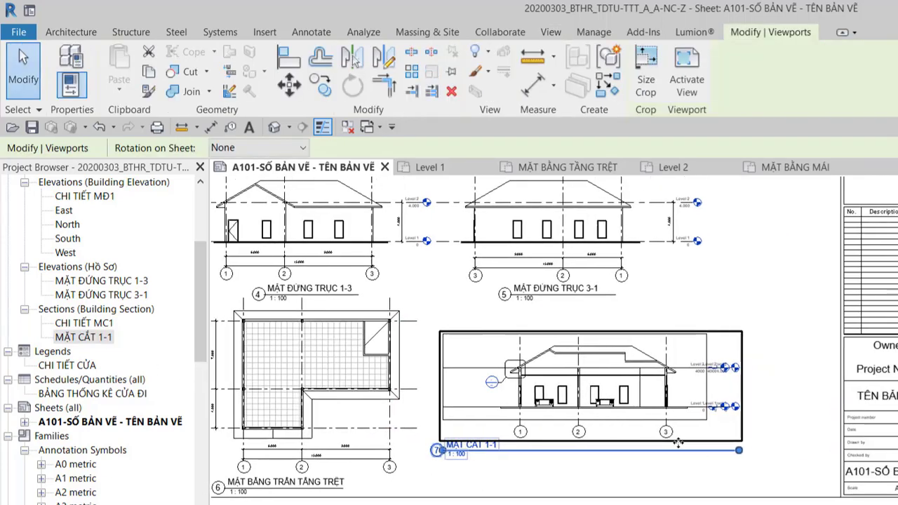
pyautogui.click(696, 479)
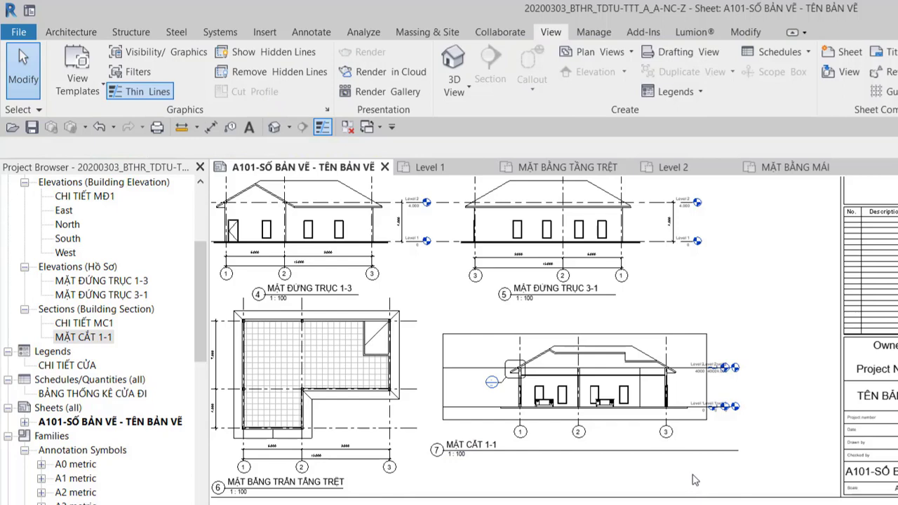
pyautogui.doubleClick(649, 401)
# - Pull the crop's left and right edges in toward the building and hide the crop region
pyautogui.scroll(3, 648, 407)
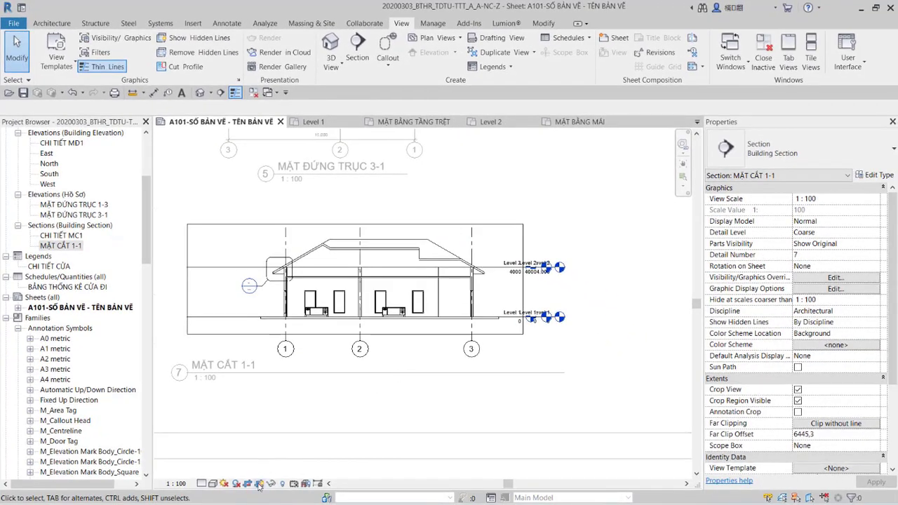
pyautogui.click(259, 484)
pyautogui.click(259, 484)
pyautogui.click(238, 334)
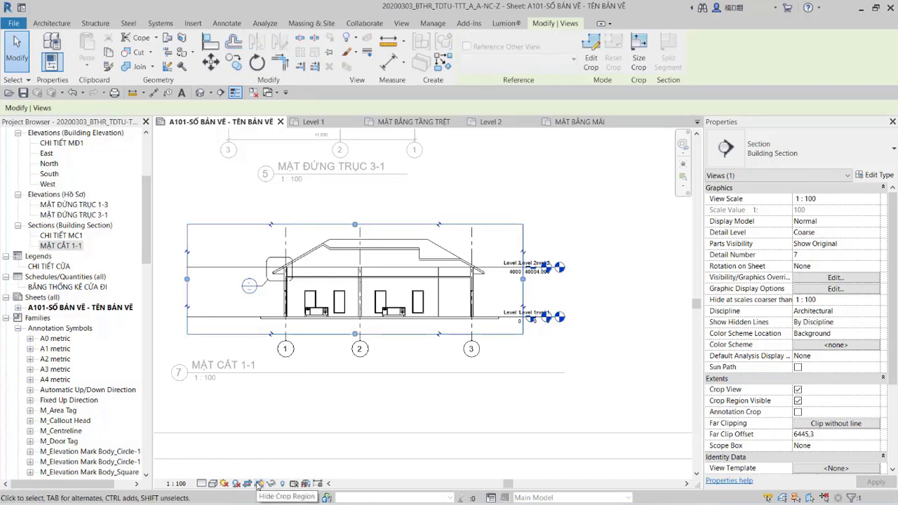
pyautogui.moveTo(186, 278); pyautogui.dragTo(226, 281)
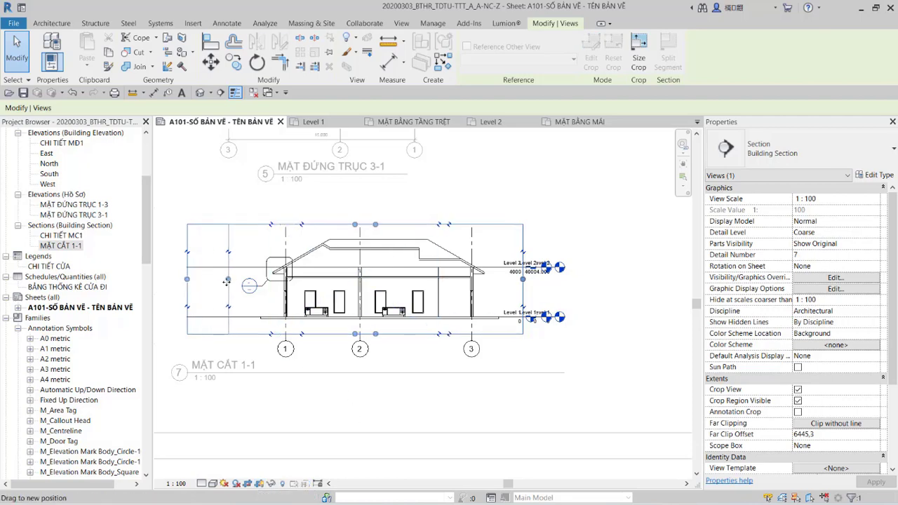
pyautogui.moveTo(523, 278); pyautogui.dragTo(504, 280)
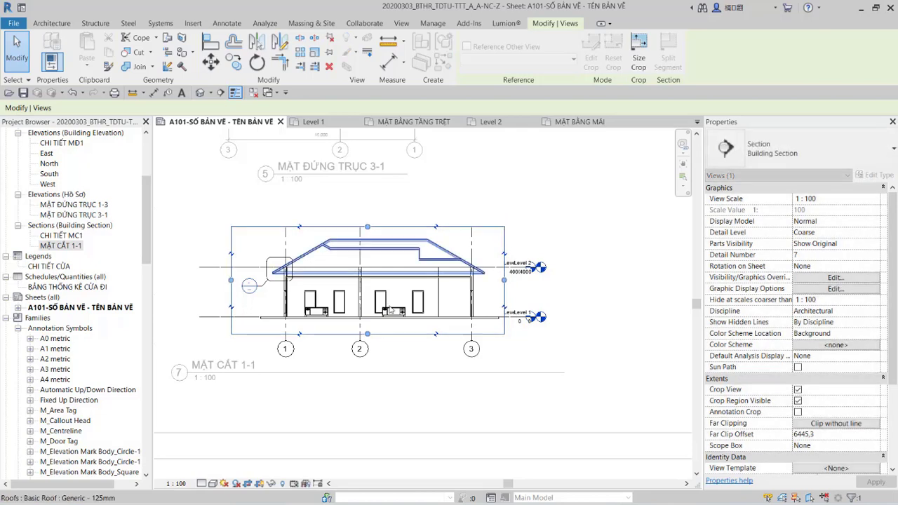
pyautogui.click(411, 360)
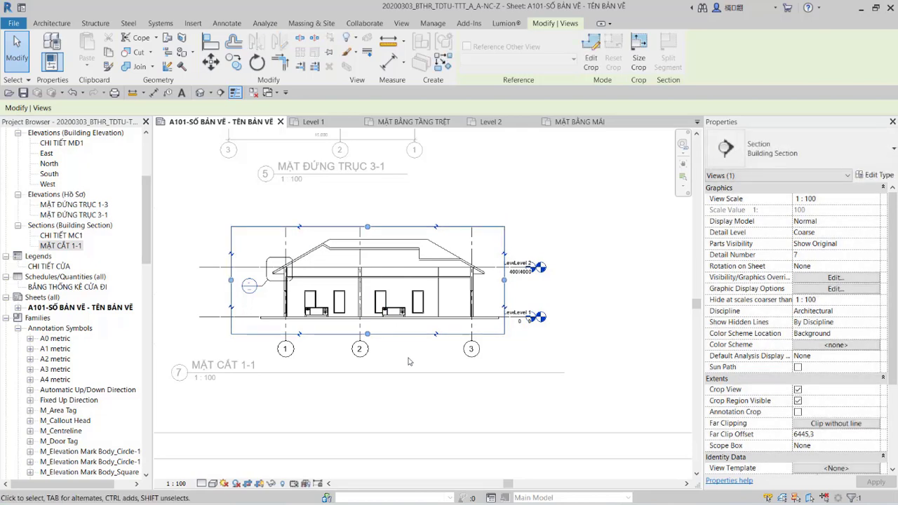
pyautogui.click(259, 483)
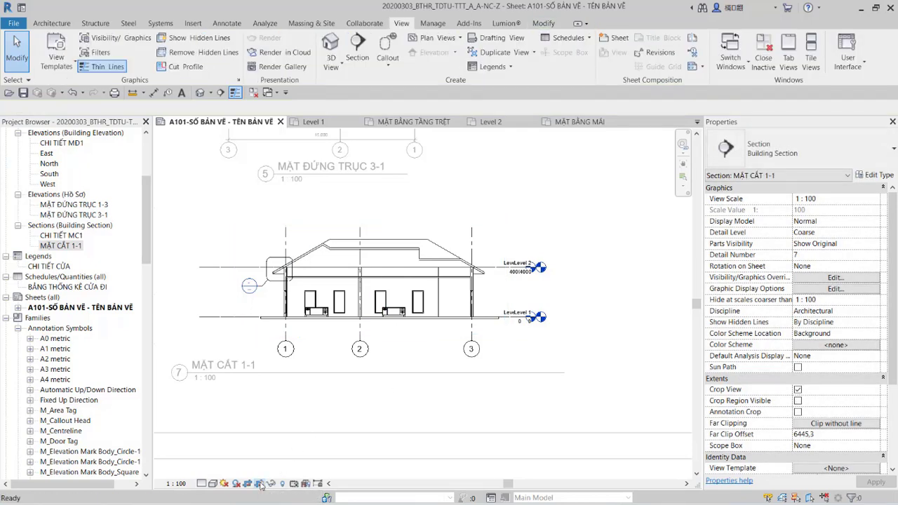
# - Select and then deselect the Level 2 datum line in the section
pyautogui.click(538, 276)
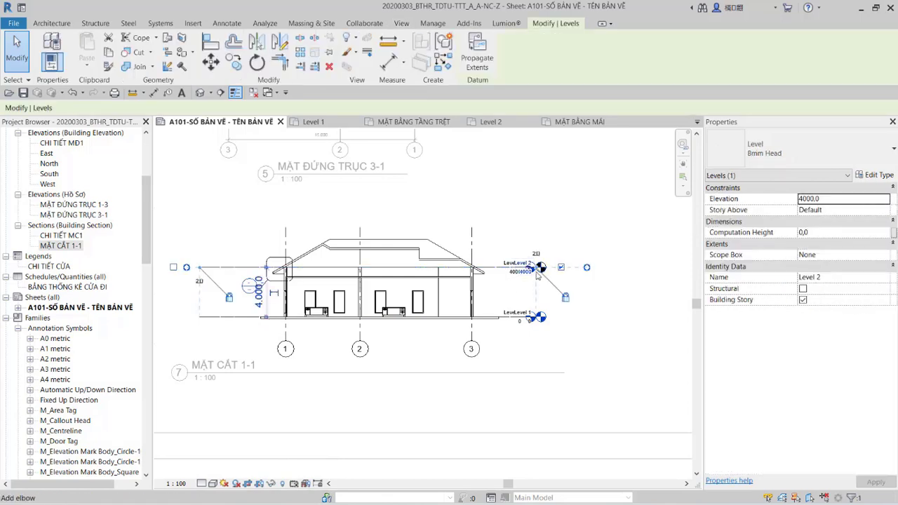
pyautogui.scroll(4, 538, 275)
pyautogui.press('Escape')
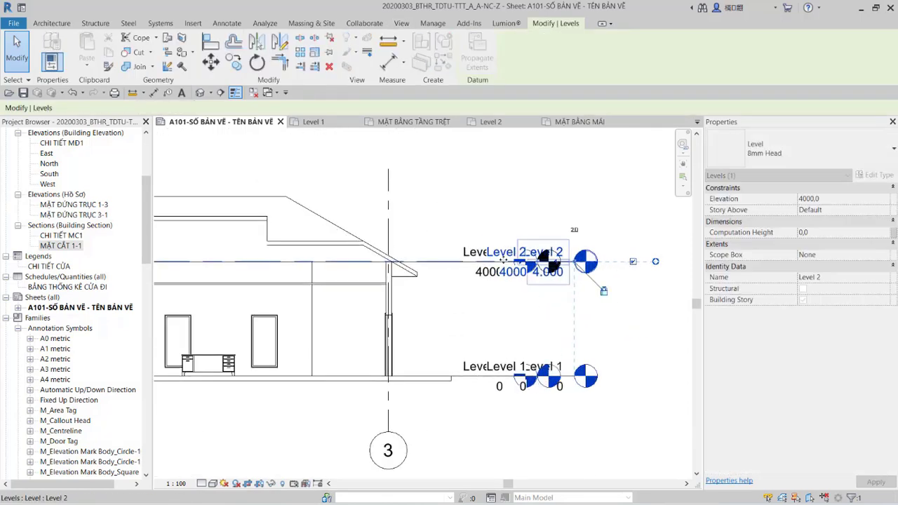
pyautogui.scroll(-3, 500, 337)
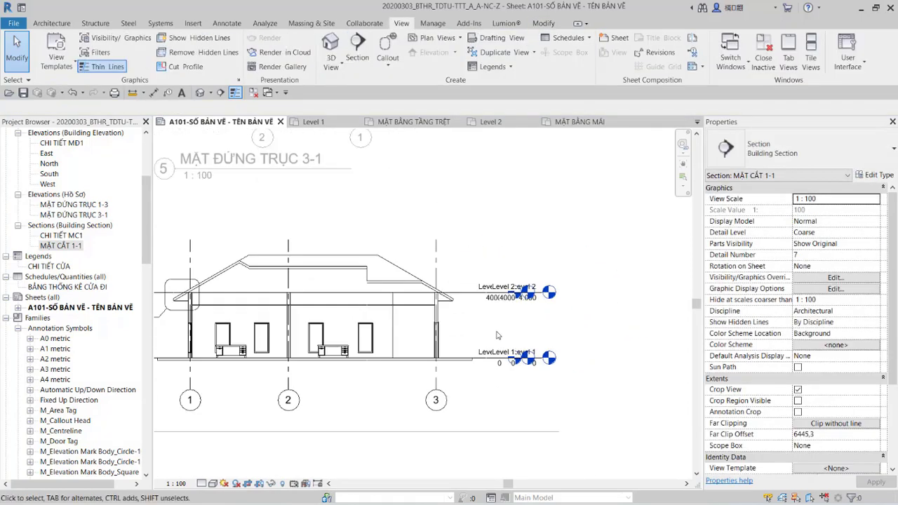
pyautogui.scroll(-2, 500, 337)
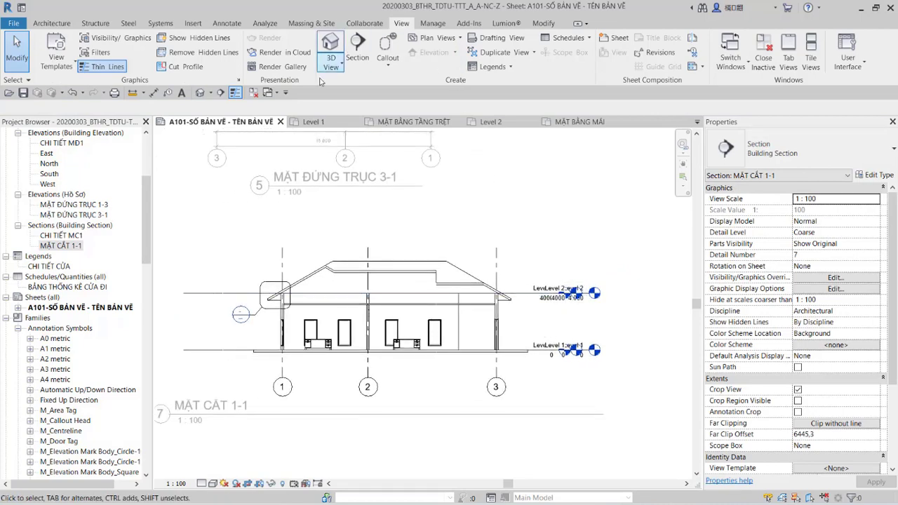
# - Set the first linked model to Custom display with custom annotation categories, excluding Levels
pyautogui.click(135, 39)
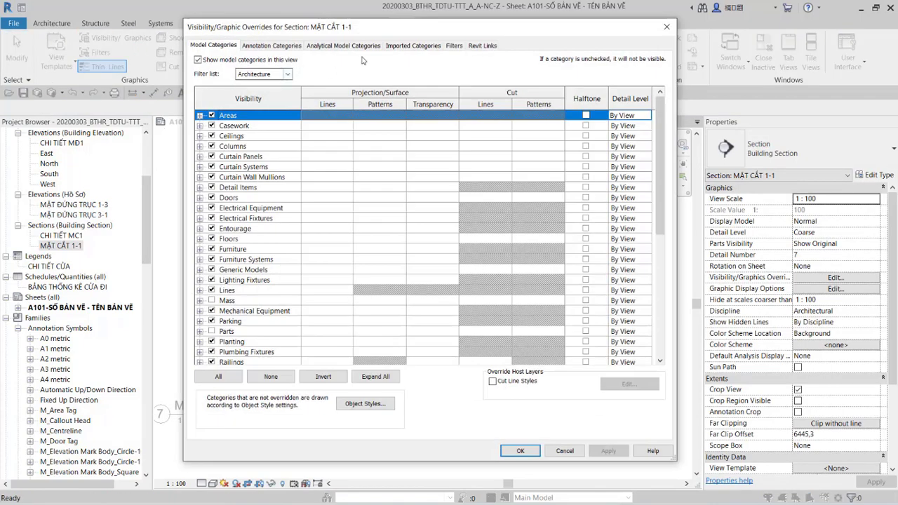
pyautogui.click(481, 47)
pyautogui.click(493, 97)
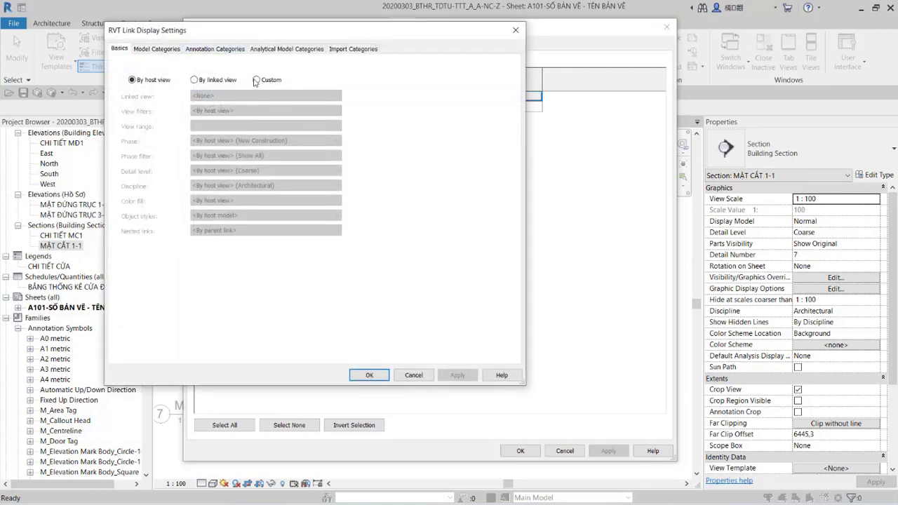
pyautogui.click(256, 80)
pyautogui.click(215, 48)
pyautogui.click(266, 66)
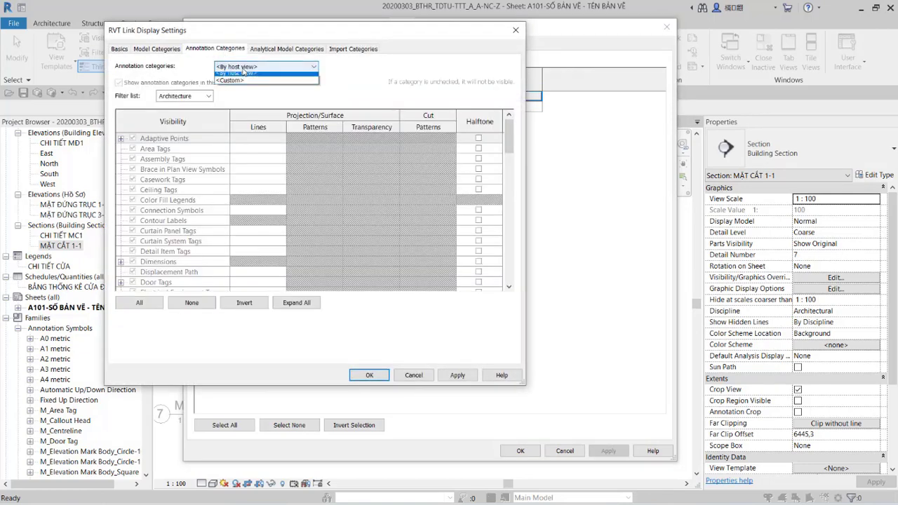
pyautogui.click(248, 84)
pyautogui.click(175, 179)
pyautogui.scroll(-4, 184, 235)
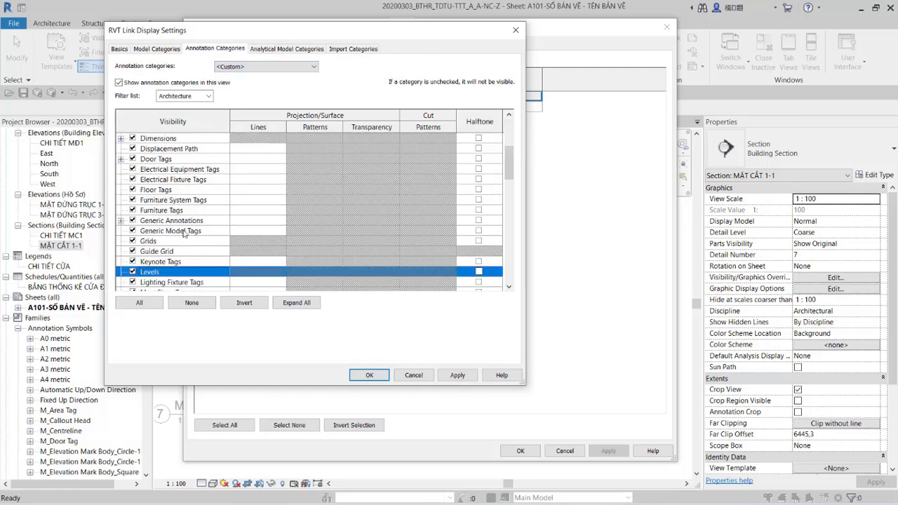
pyautogui.click(370, 375)
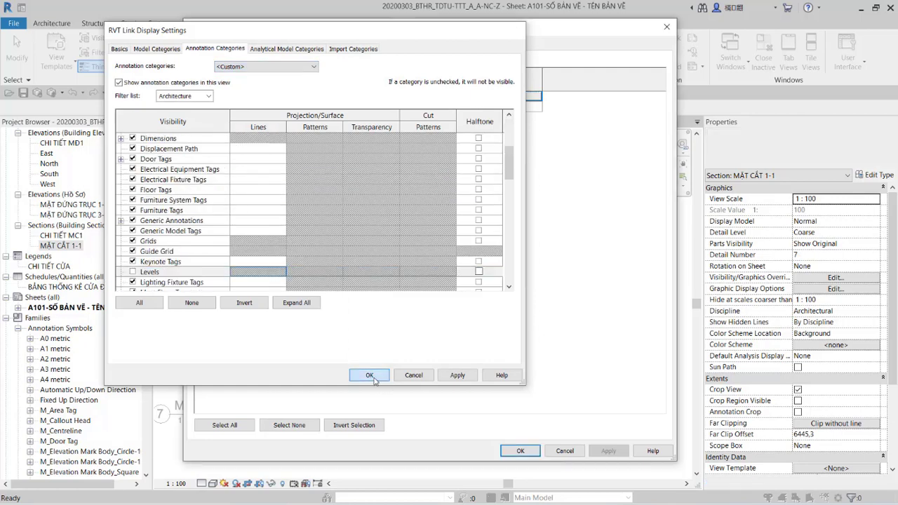
# - Set the second linked model to Custom display with Levels hidden, and apply the Visibility/Graphics changes
pyautogui.click(498, 107)
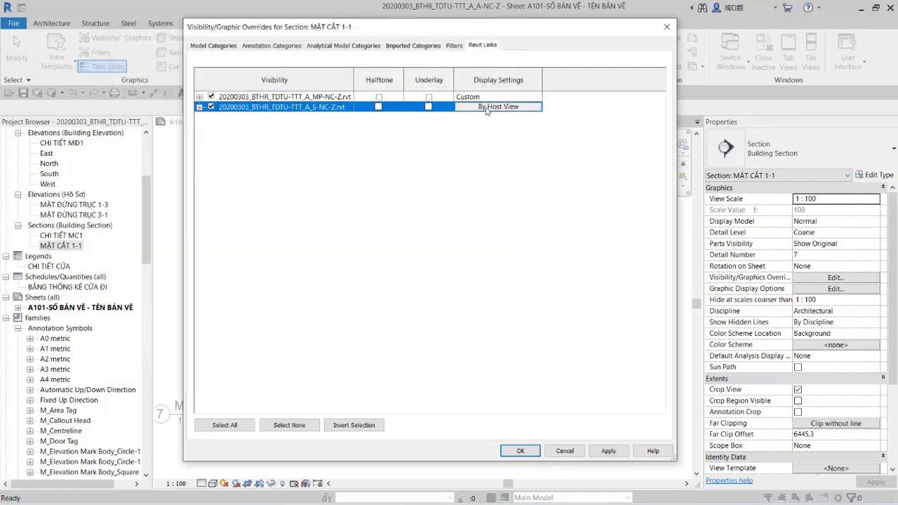
pyautogui.click(498, 107)
pyautogui.click(257, 80)
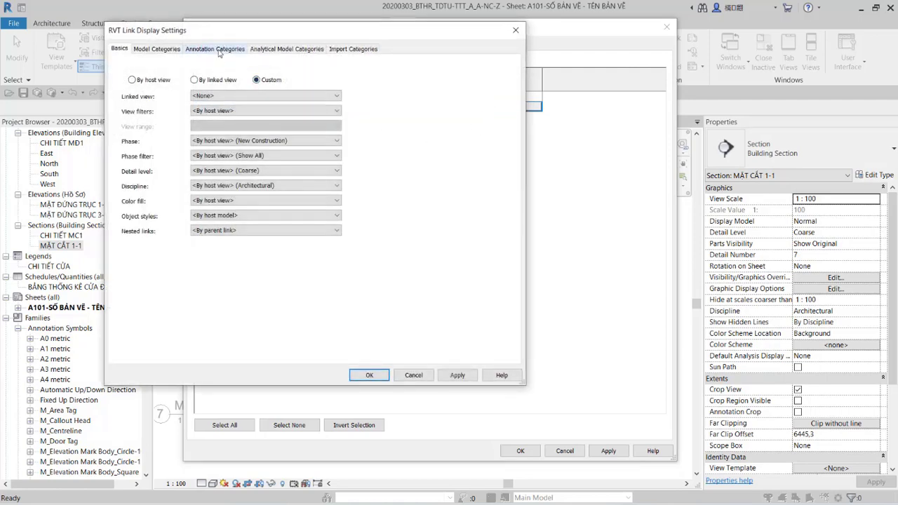
pyautogui.click(215, 49)
pyautogui.click(239, 66)
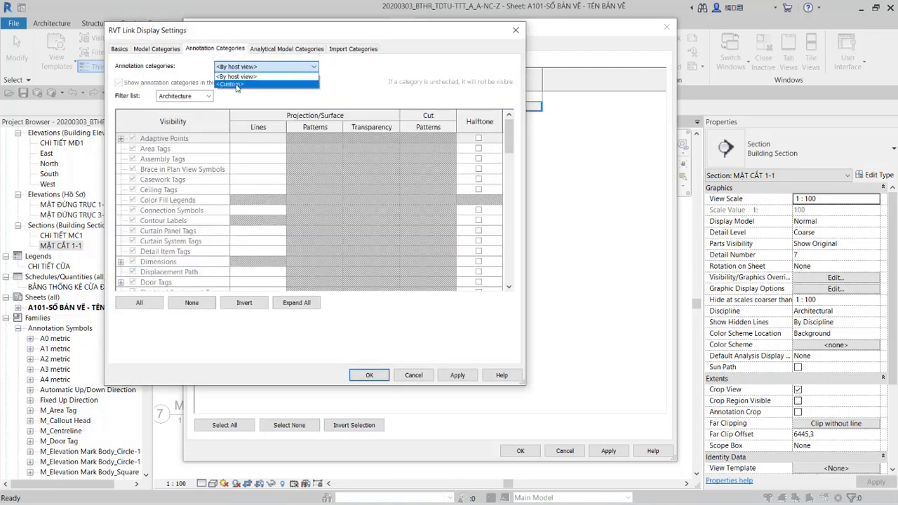
pyautogui.click(235, 84)
pyautogui.click(187, 202)
pyautogui.scroll(-4, 188, 206)
pyautogui.click(157, 272)
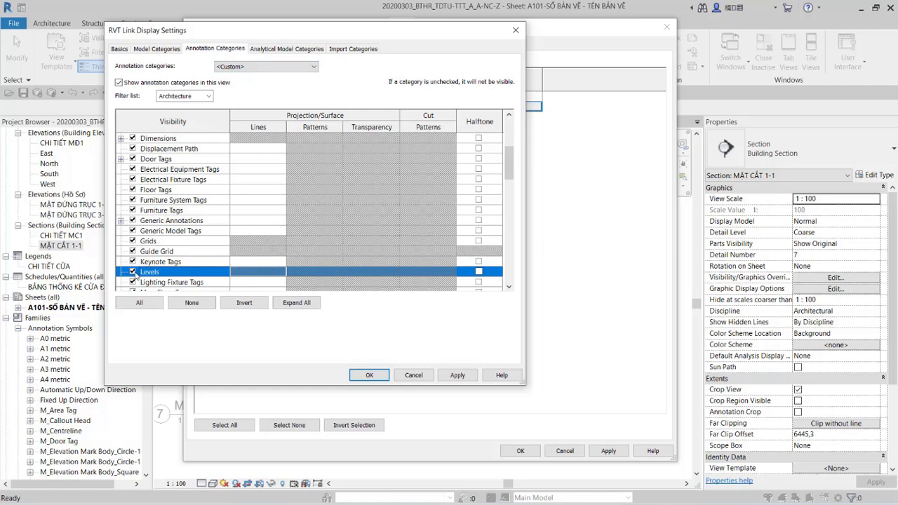
pyautogui.click(133, 271)
pyautogui.click(360, 376)
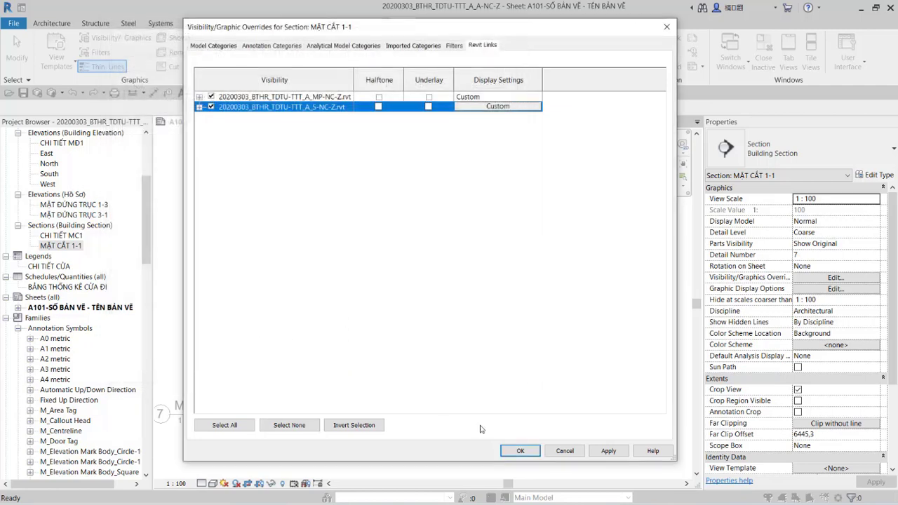
pyautogui.click(521, 450)
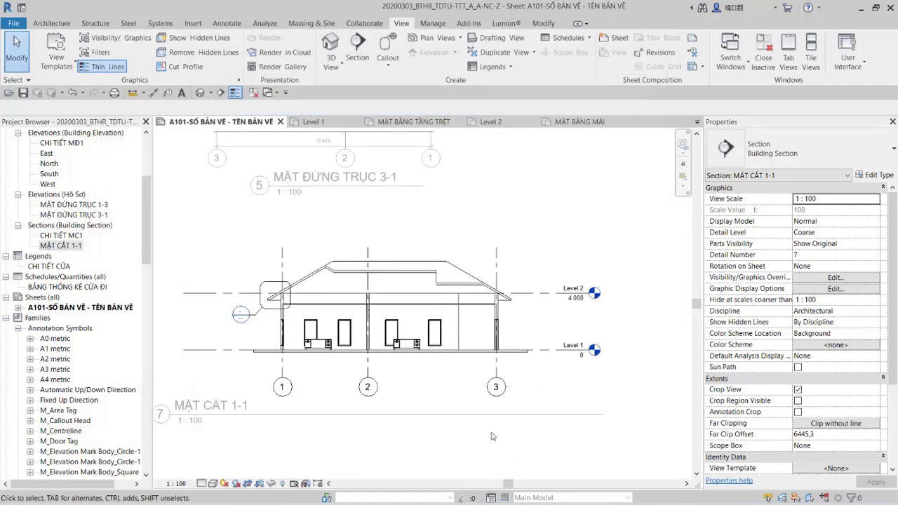
# - Adjust Level 2 in the section, then open the Region dropdown among the Annotate tools
pyautogui.click(555, 294)
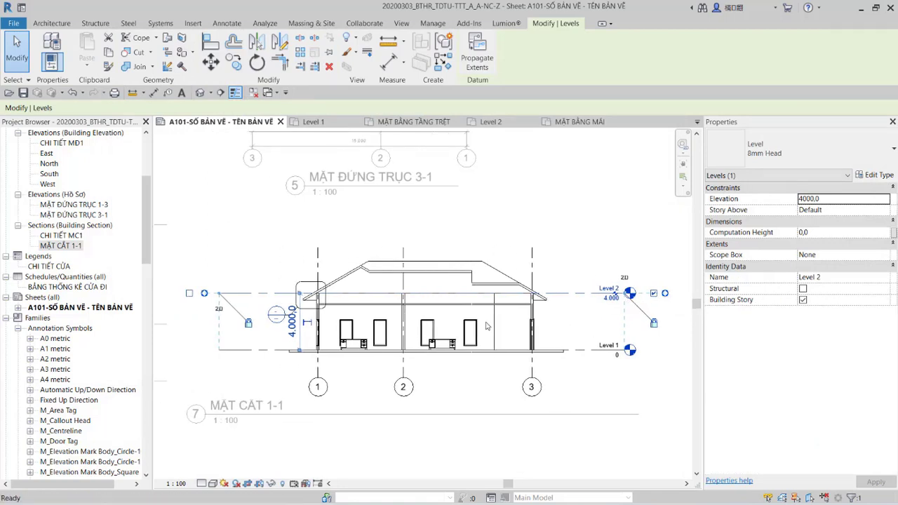
pyautogui.moveTo(517, 323); pyautogui.dragTo(552, 323, button='middle')
pyautogui.press('c')
pyautogui.press('o')
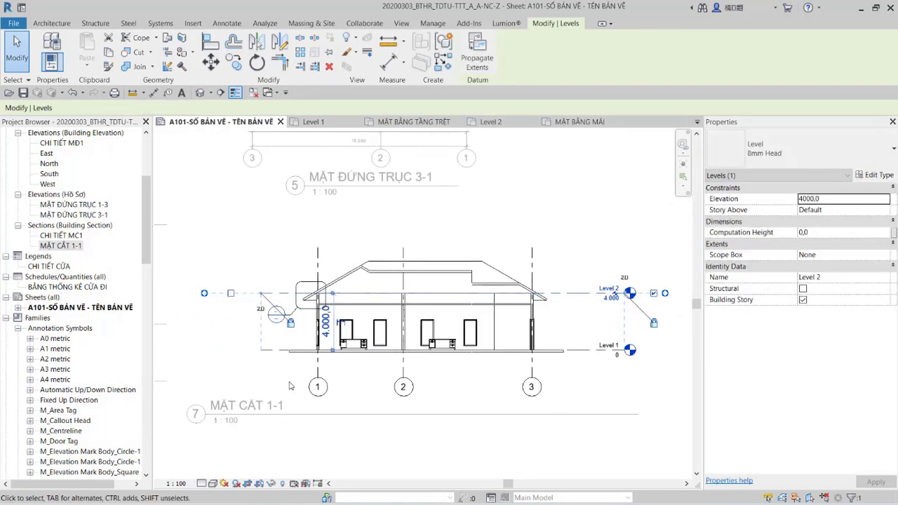
pyautogui.click(289, 386)
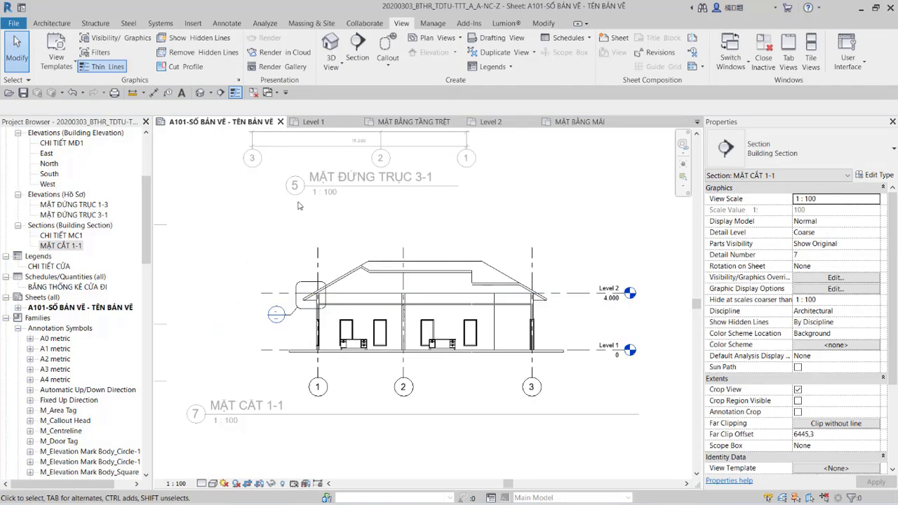
pyautogui.click(226, 24)
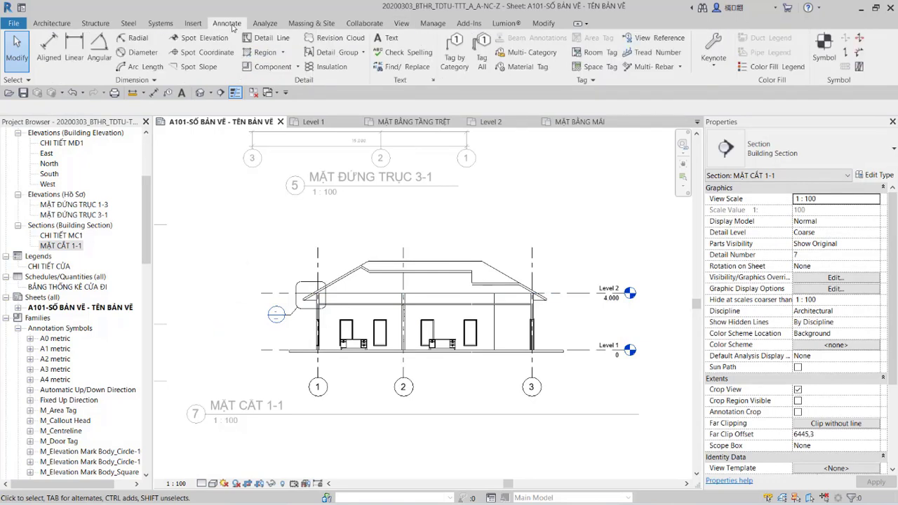
pyautogui.click(283, 53)
# - Draw a rectangular Solid Black filled region spanning the Level 1 floor slab and finish it
pyautogui.click(284, 72)
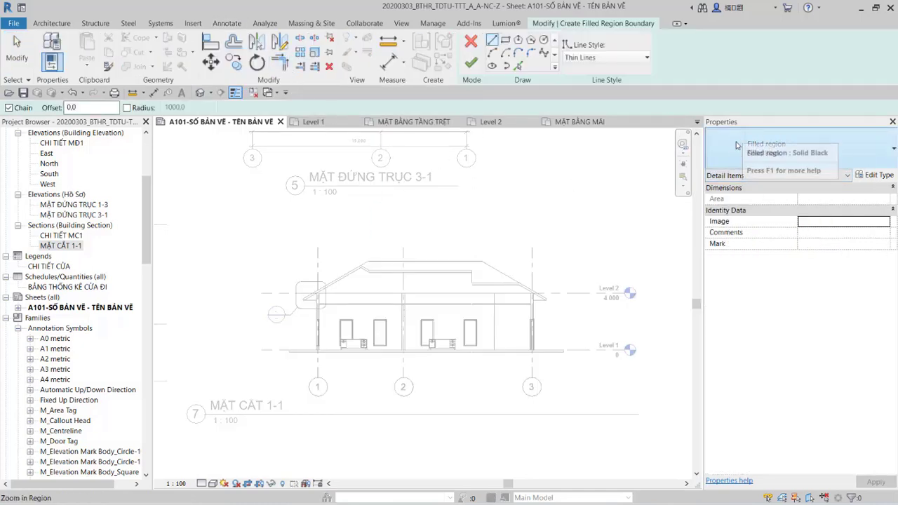
pyautogui.click(507, 42)
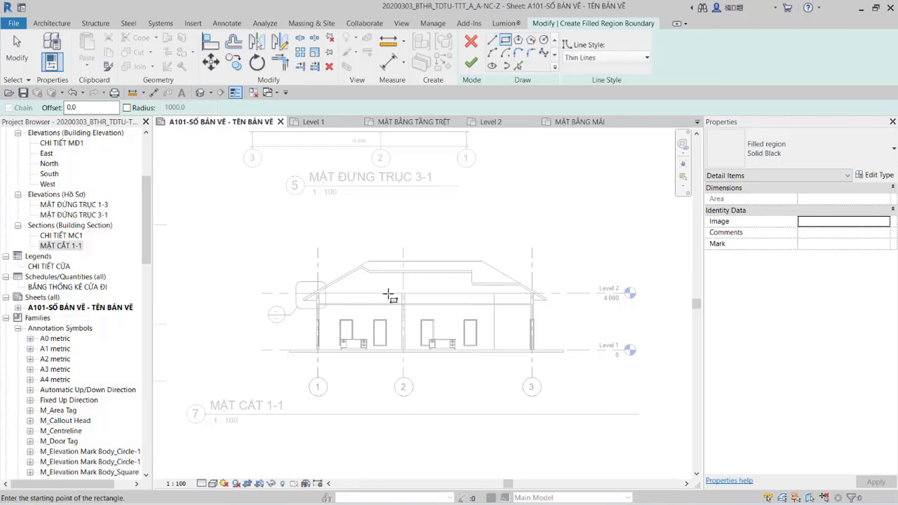
pyautogui.scroll(2, 288, 349)
pyautogui.click(285, 347)
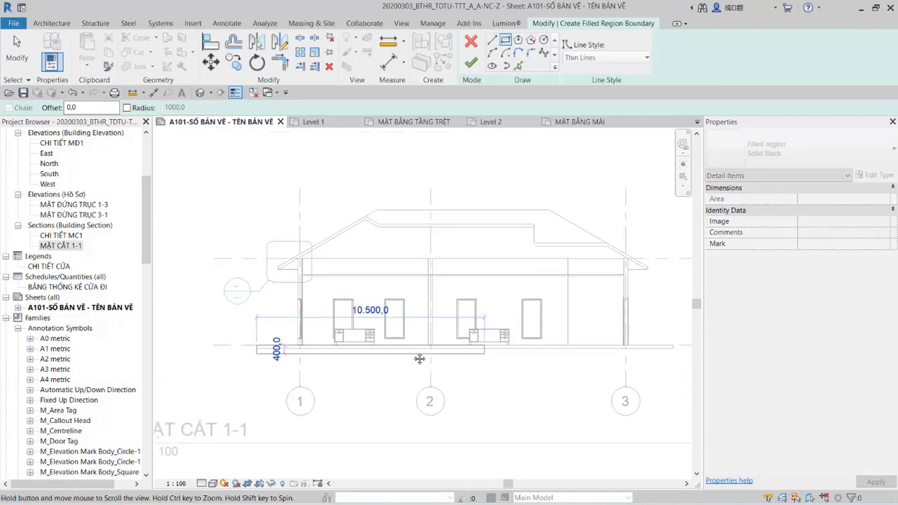
pyautogui.scroll(2, 556, 345)
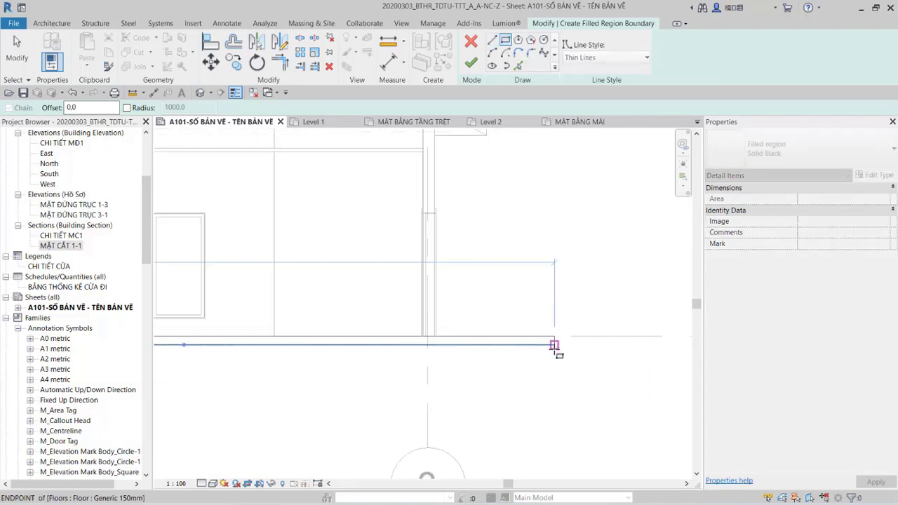
pyautogui.click(541, 364)
pyautogui.scroll(1, 527, 364)
pyautogui.scroll(-3, 527, 362)
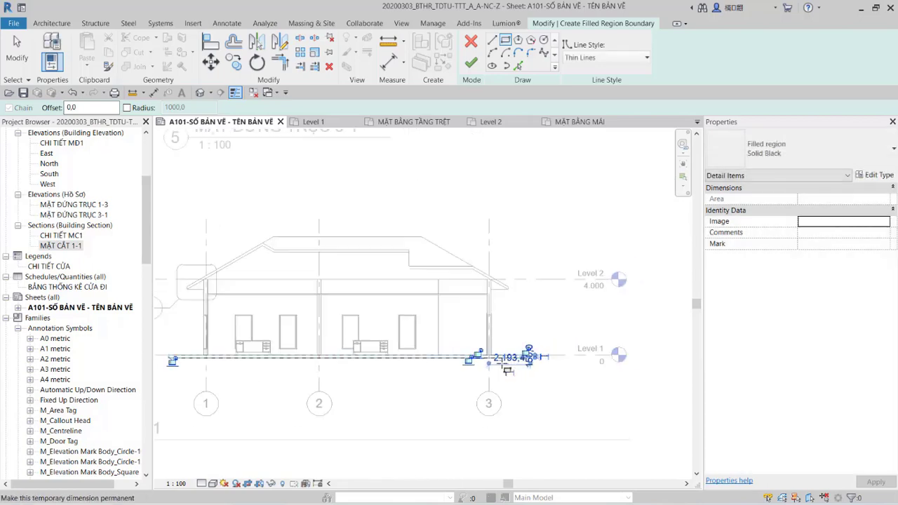
pyautogui.scroll(-1, 492, 369)
pyautogui.click(472, 65)
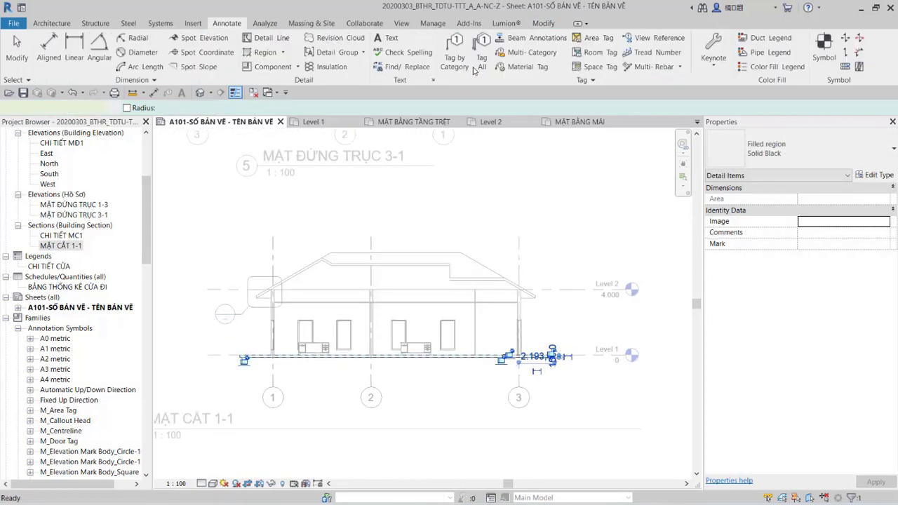
pyautogui.click(484, 188)
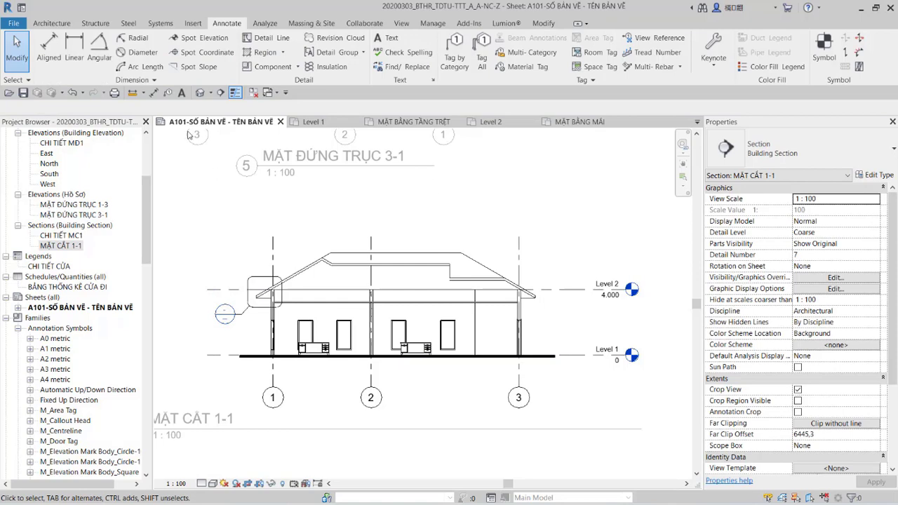
# - Dimension grids 1–3 with a 15.000 overall string and a 6.000/9.000 spacing string
pyautogui.click(153, 92)
pyautogui.click(275, 377)
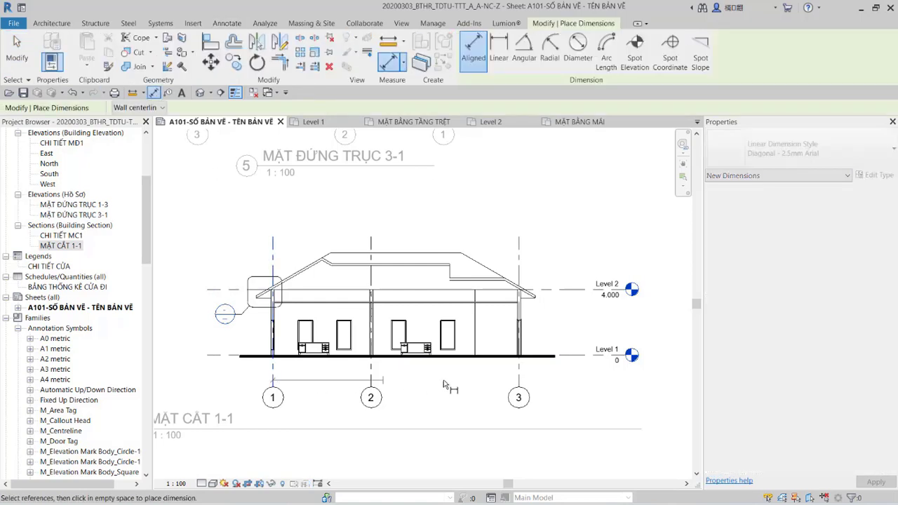
pyautogui.click(521, 372)
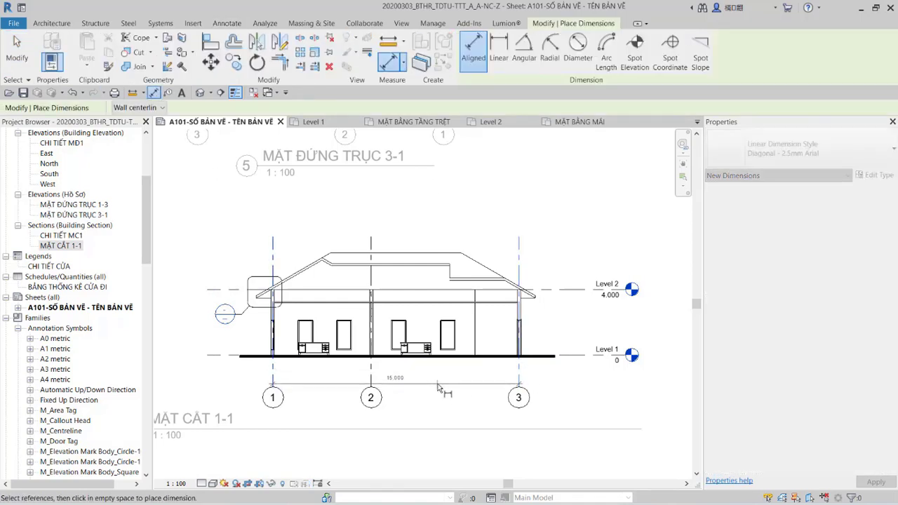
pyautogui.click(439, 389)
pyautogui.click(273, 366)
pyautogui.click(371, 370)
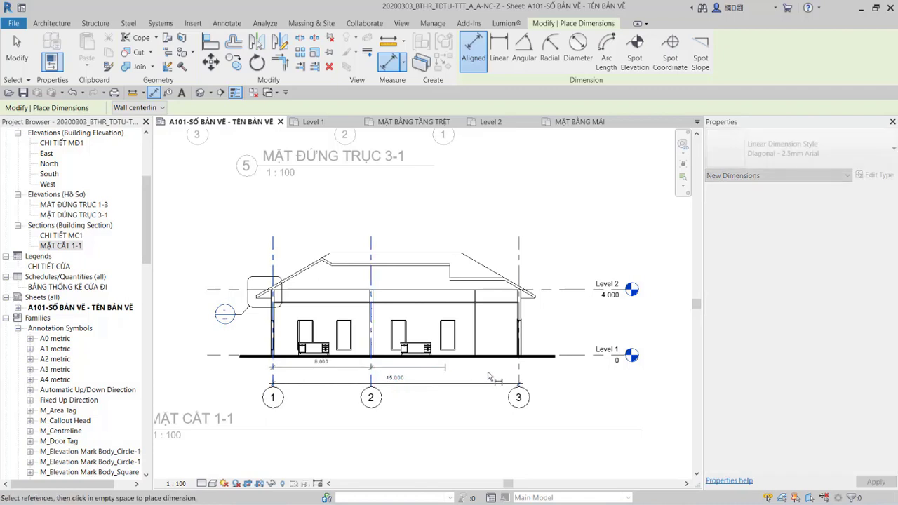
pyautogui.click(519, 372)
pyautogui.click(477, 379)
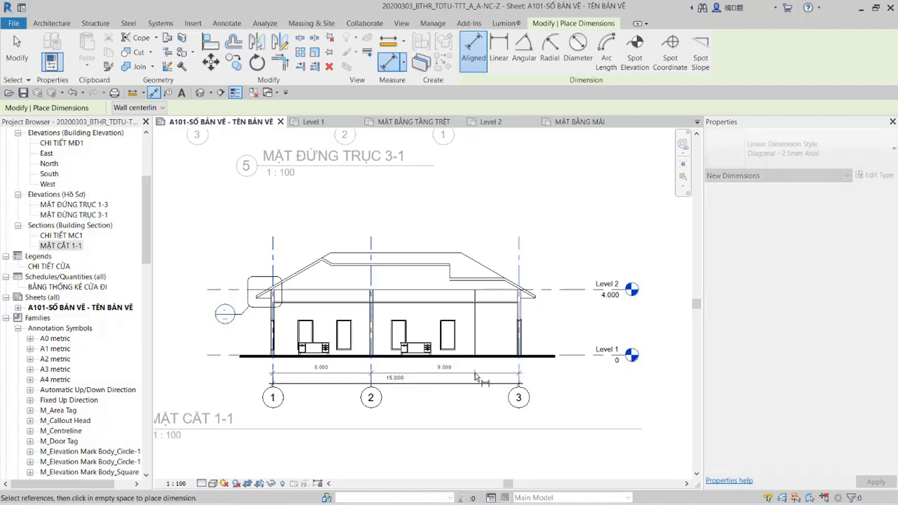
pyautogui.click(522, 366)
# - Add a 4.000 height dimension between Level 1 and Level 2
pyautogui.click(563, 358)
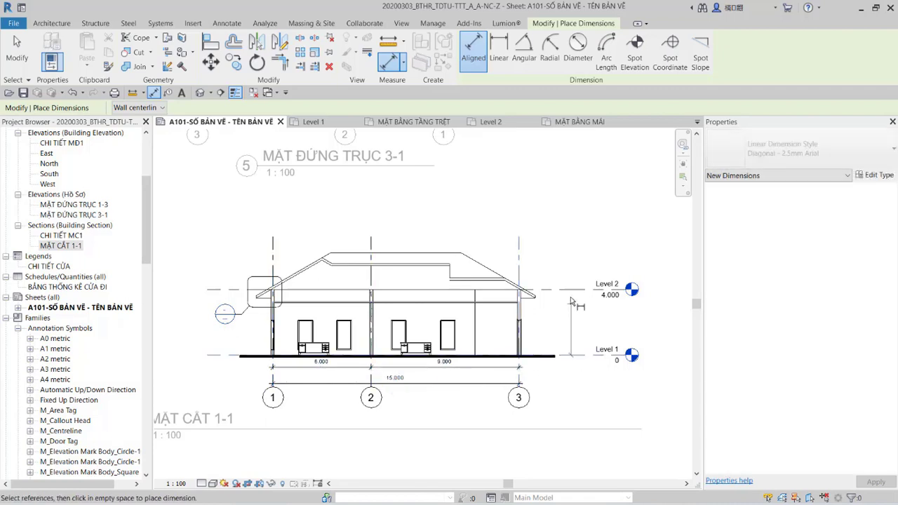
pyautogui.click(587, 289)
pyautogui.click(589, 302)
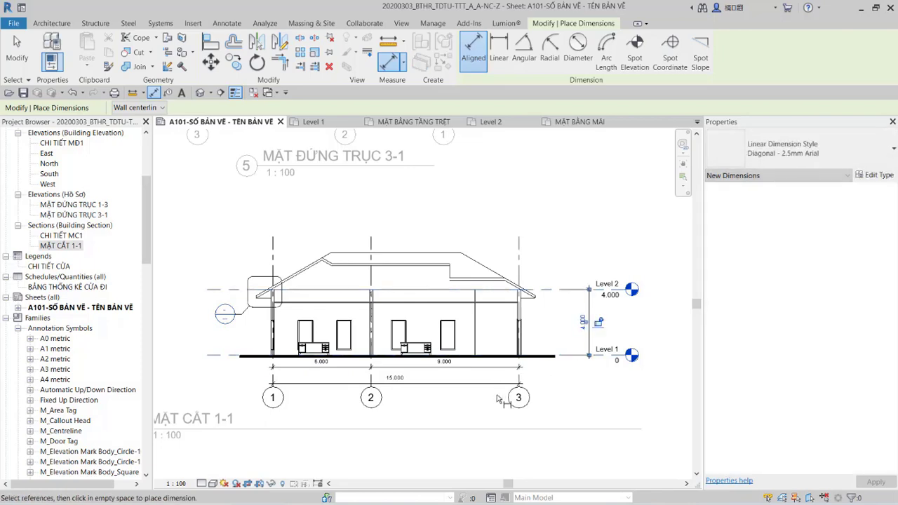
pyautogui.press('Escape')
pyautogui.press('Escape')
# - Lower the grid bubbles and nudge the horizontal dimension strings slightly downward
pyautogui.click(519, 396)
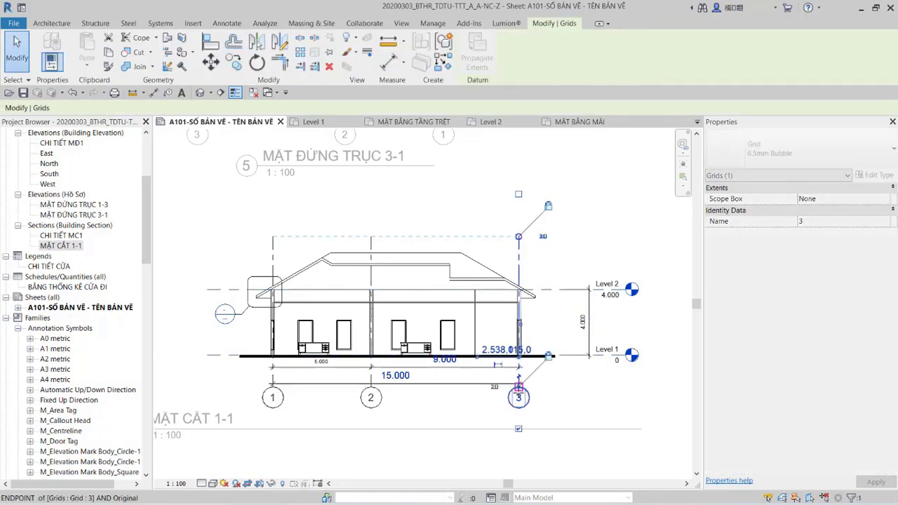
pyautogui.moveTo(519, 397); pyautogui.dragTo(520, 405)
pyautogui.click(450, 402)
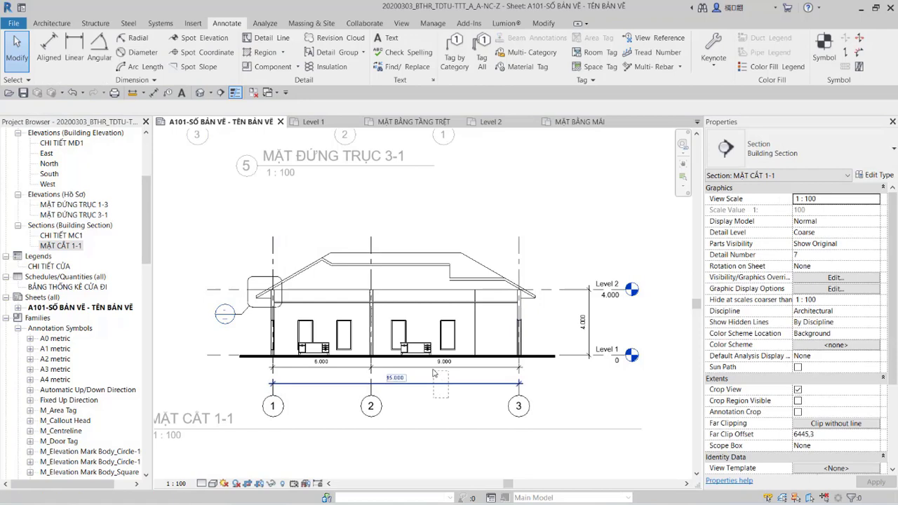
pyautogui.click(434, 370)
pyautogui.keyDown('ctrl'); pyautogui.click(436, 385); pyautogui.keyUp('ctrl')
pyautogui.moveTo(436, 389); pyautogui.dragTo(436, 393)
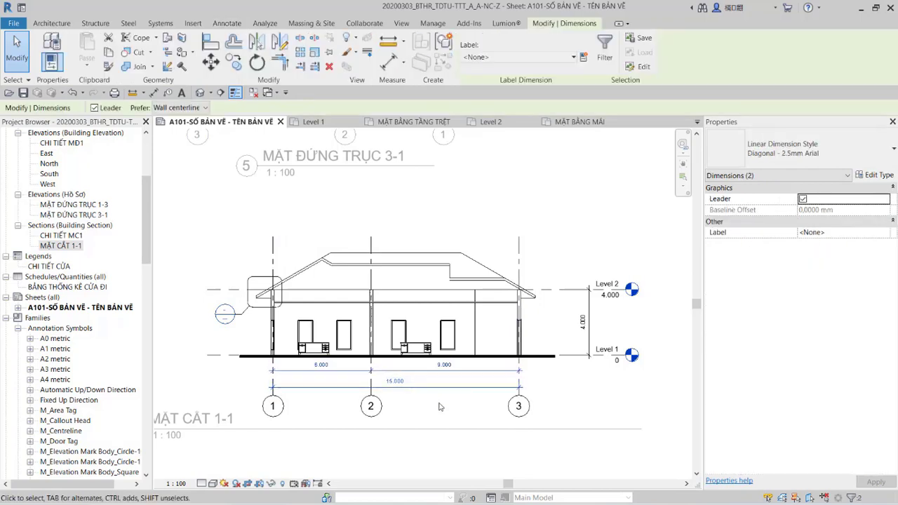
pyautogui.click(443, 413)
pyautogui.scroll(-1, 442, 414)
# - Back on the sheet, move the MẶT CẮT 1-1 title under the drawing and shorten its line
pyautogui.scroll(-1, 443, 414)
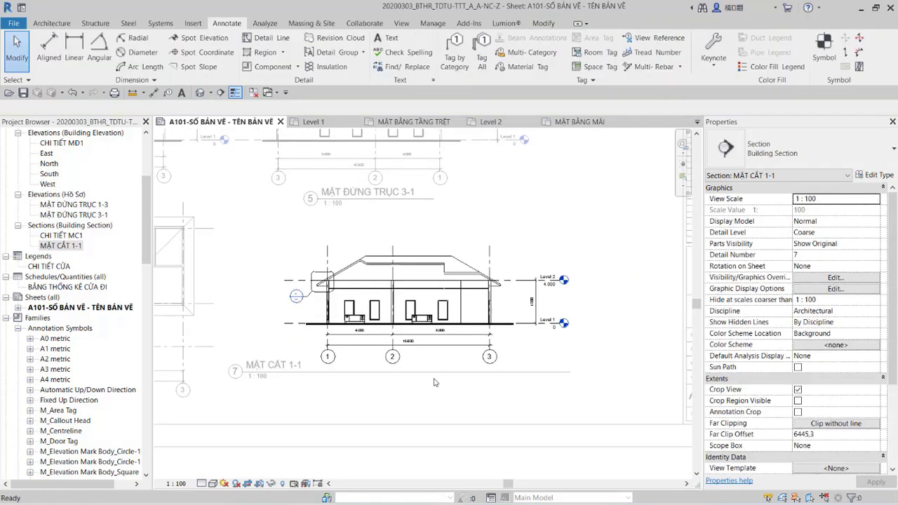
pyautogui.doubleClick(399, 408)
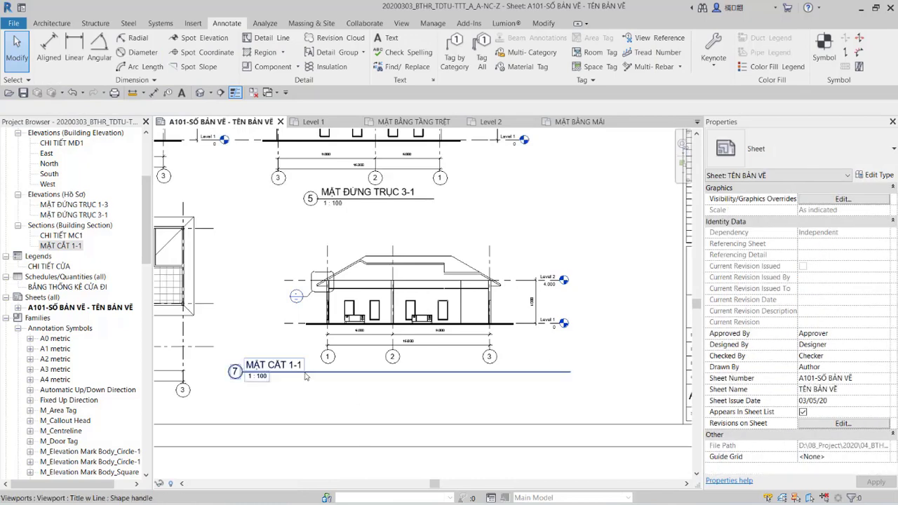
pyautogui.click(313, 382)
pyautogui.moveTo(312, 381); pyautogui.dragTo(447, 383)
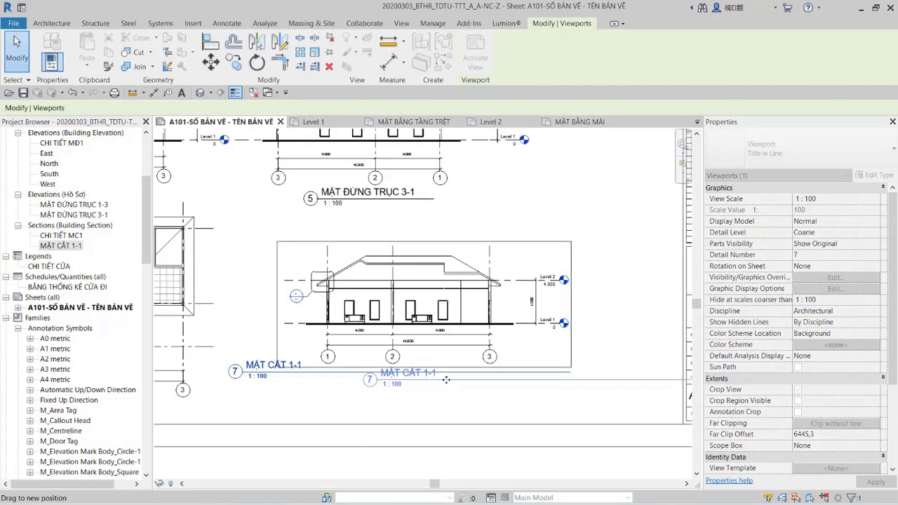
pyautogui.scroll(-1, 569, 383)
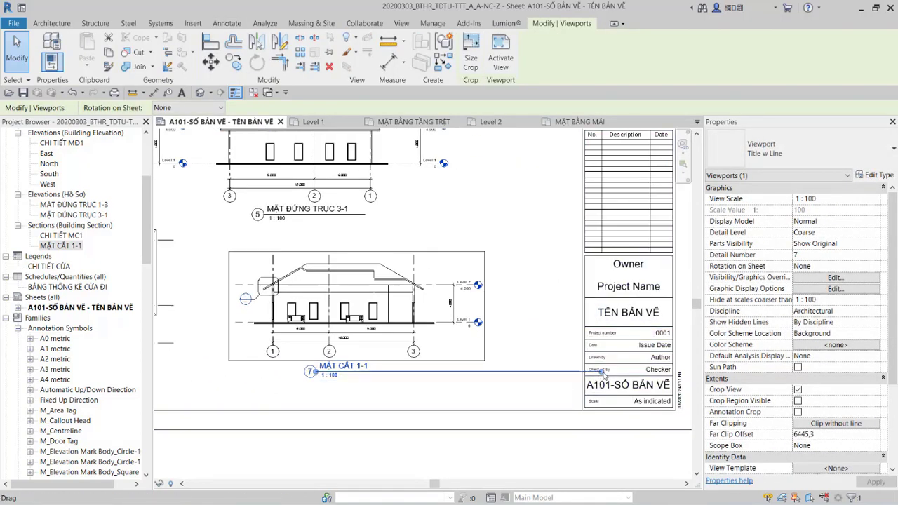
pyautogui.moveTo(602, 371); pyautogui.dragTo(385, 371)
# - Shift the MẶT CẮT 1-1 viewport slightly left and zoom the sheet to fit
pyautogui.click(370, 398)
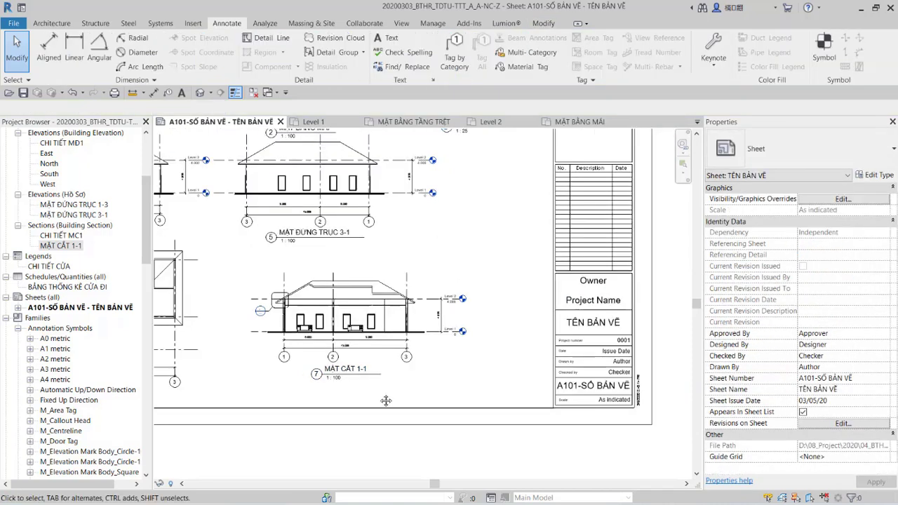
pyautogui.scroll(-1, 371, 398)
pyautogui.moveTo(441, 339); pyautogui.dragTo(387, 332)
pyautogui.click(581, 369)
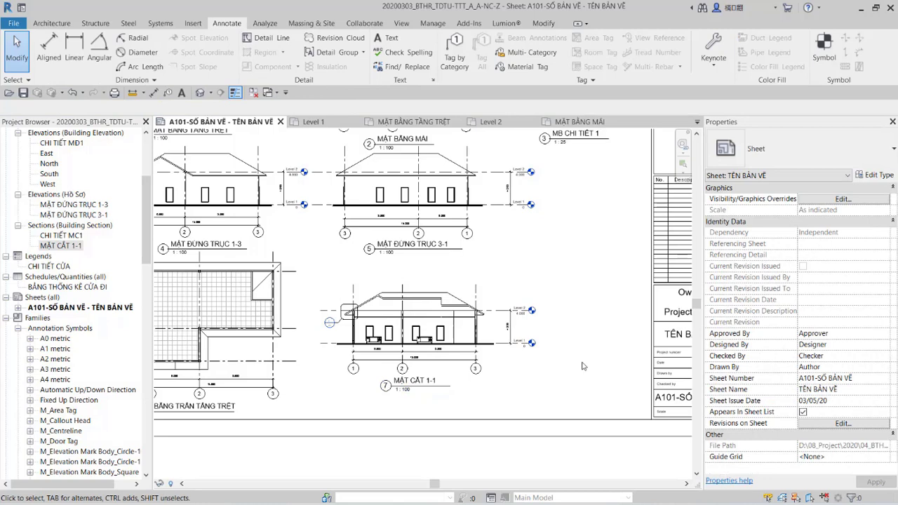
pyautogui.press('z')
pyautogui.press('f')
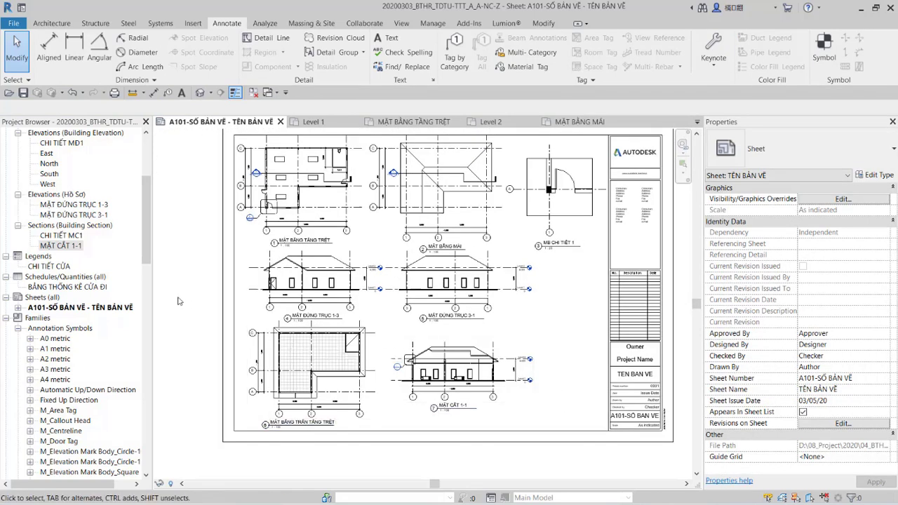
pyautogui.click(42, 256)
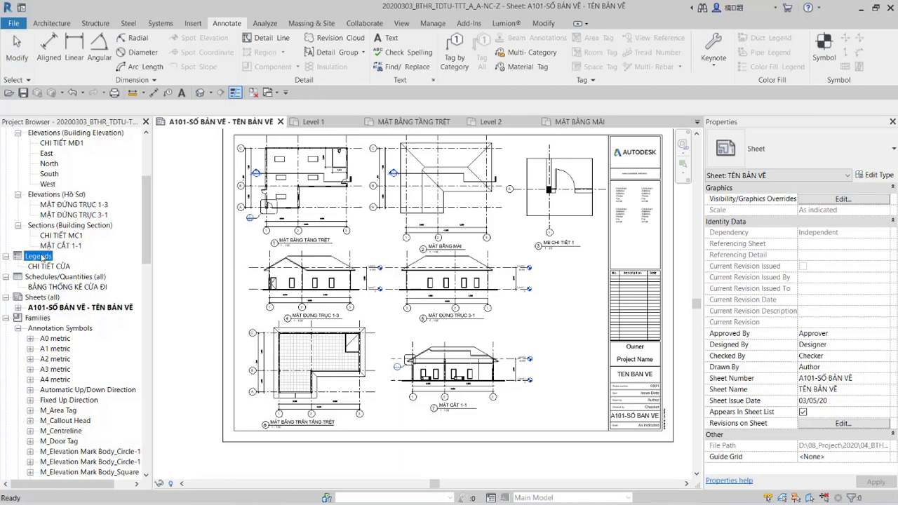
# - Place the CHI TIẾT CỬA legend on sheet A101 beside the title block
pyautogui.click(51, 267)
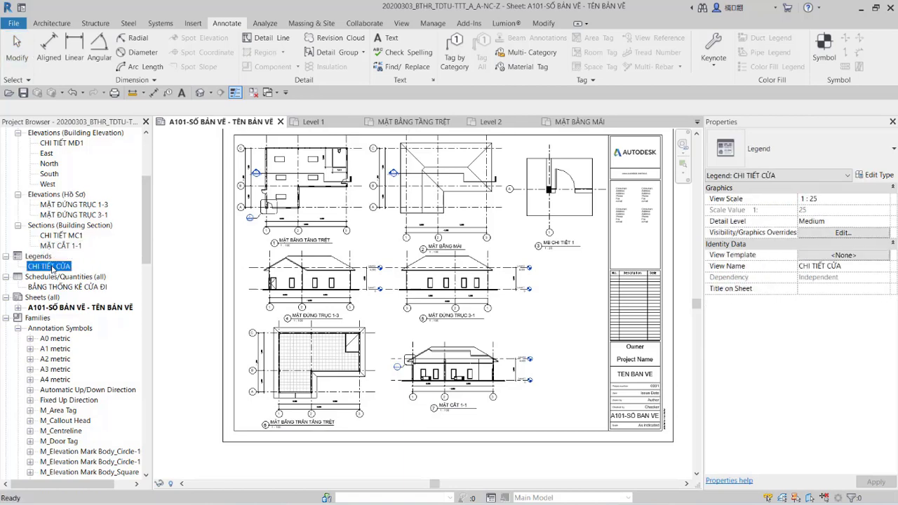
pyautogui.moveTo(51, 268); pyautogui.dragTo(561, 291)
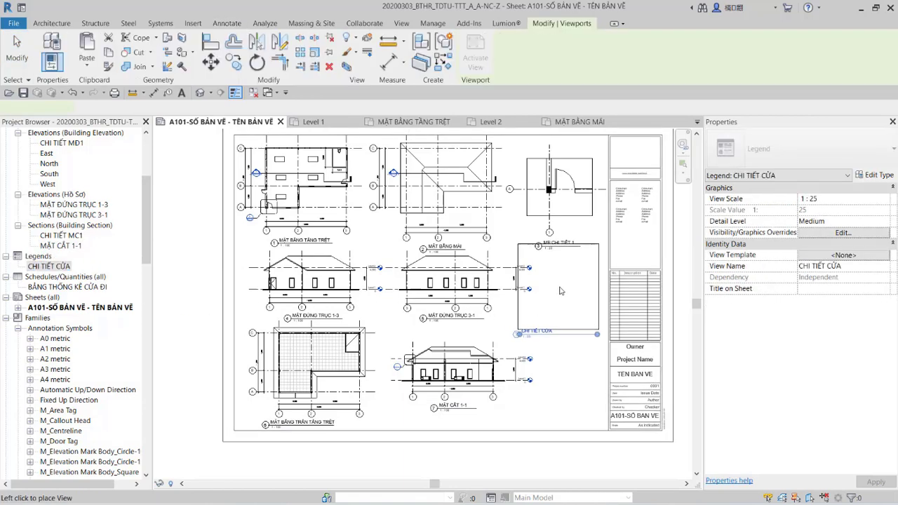
pyautogui.click(569, 301)
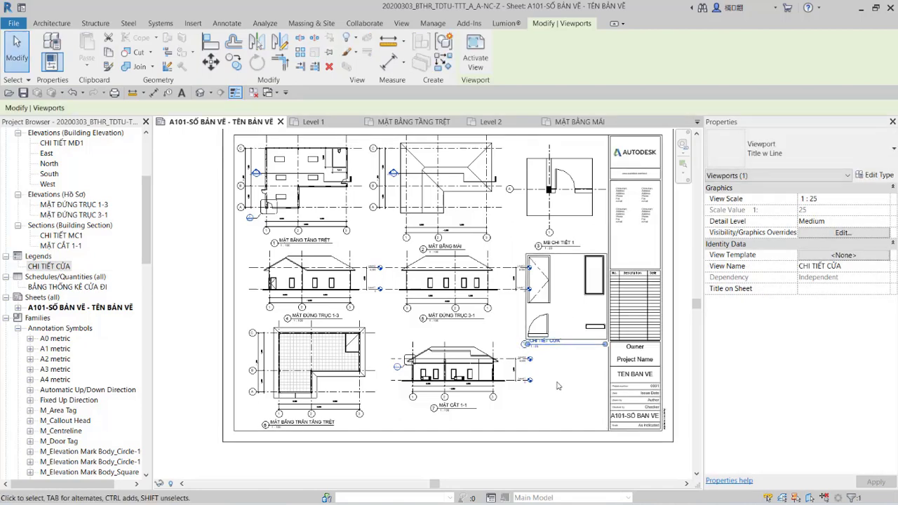
pyautogui.press('Escape')
pyautogui.scroll(2, 507, 284)
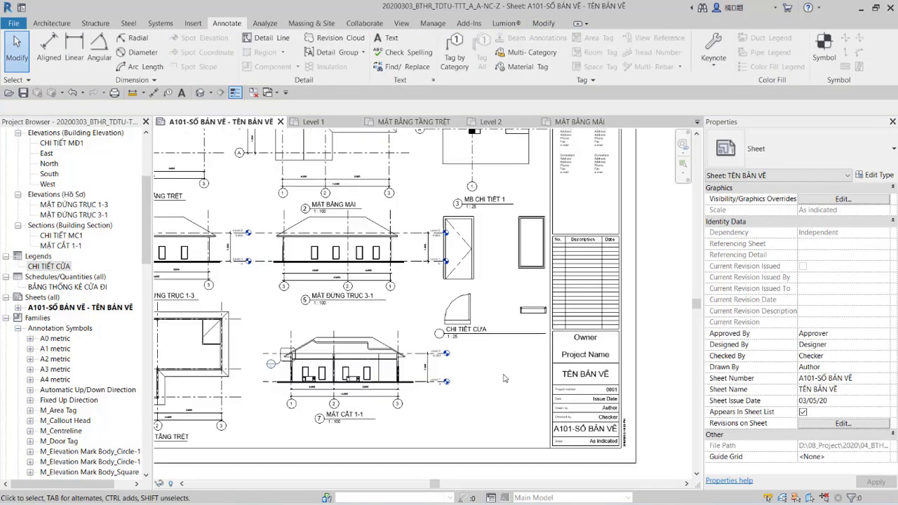
# - Inside the legend, nudge the window symbols two steps left
pyautogui.doubleClick(507, 283)
pyautogui.moveTo(507, 207); pyautogui.dragTo(573, 329)
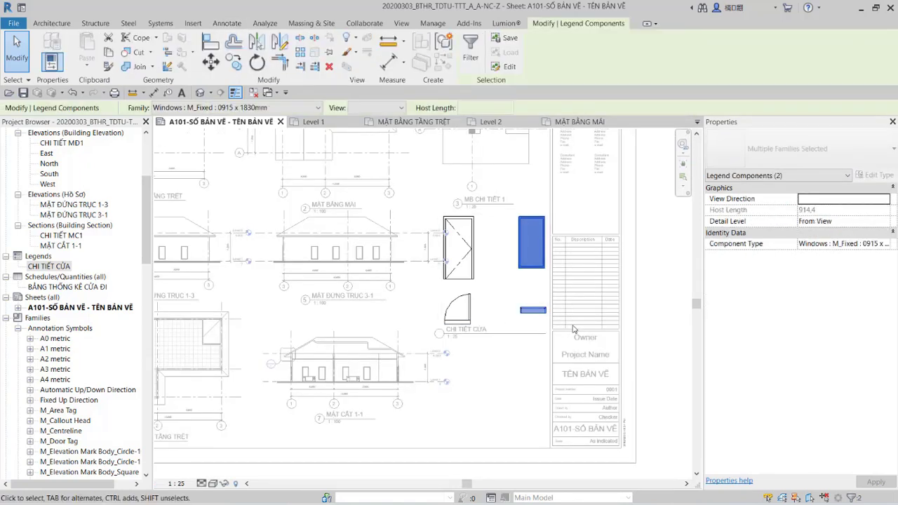
pyautogui.press('Left')
pyautogui.press('Left')
pyautogui.press('Left')
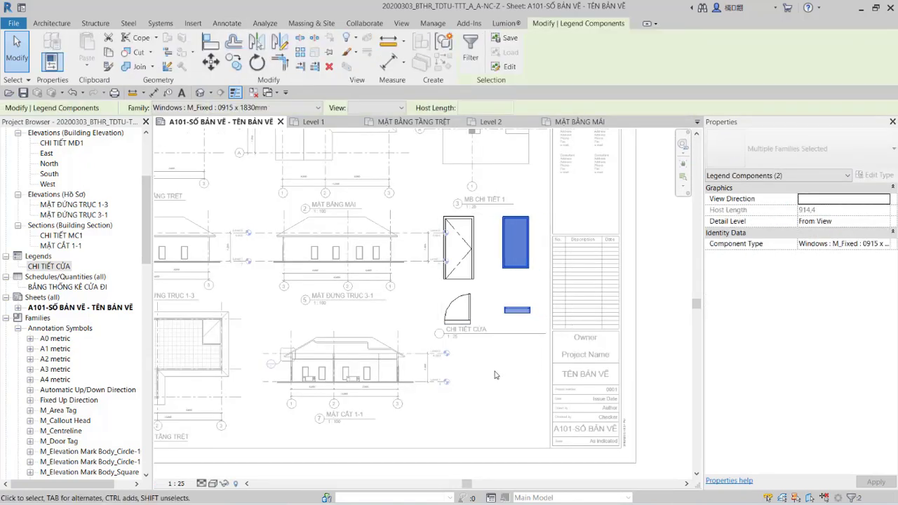
pyautogui.press('Left')
pyautogui.doubleClick(495, 376)
# - Nudge the legend viewport right and reposition its title beneath it
pyautogui.click(467, 311)
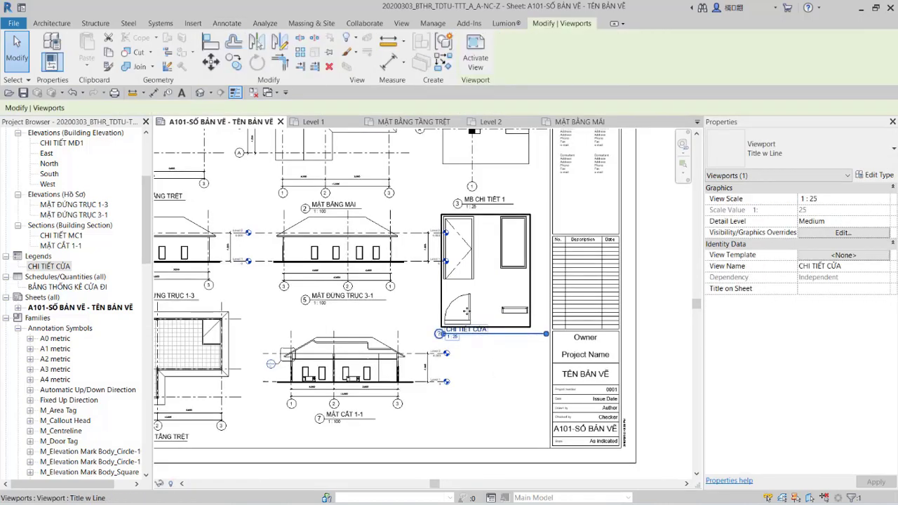
pyautogui.press('Right')
pyautogui.press('Right')
pyautogui.press('Right')
pyautogui.press('Right')
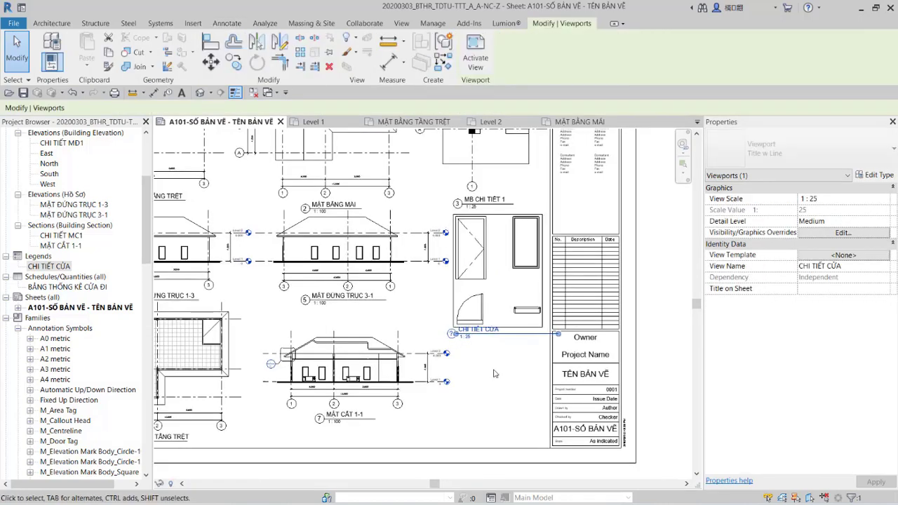
pyautogui.press('Right')
pyautogui.click(493, 374)
pyautogui.click(509, 327)
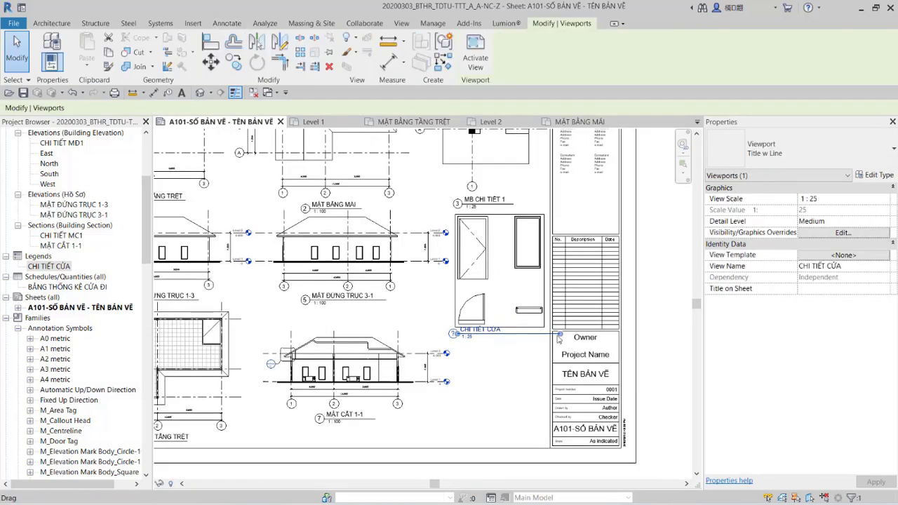
pyautogui.moveTo(539, 336); pyautogui.dragTo(514, 336)
pyautogui.click(511, 382)
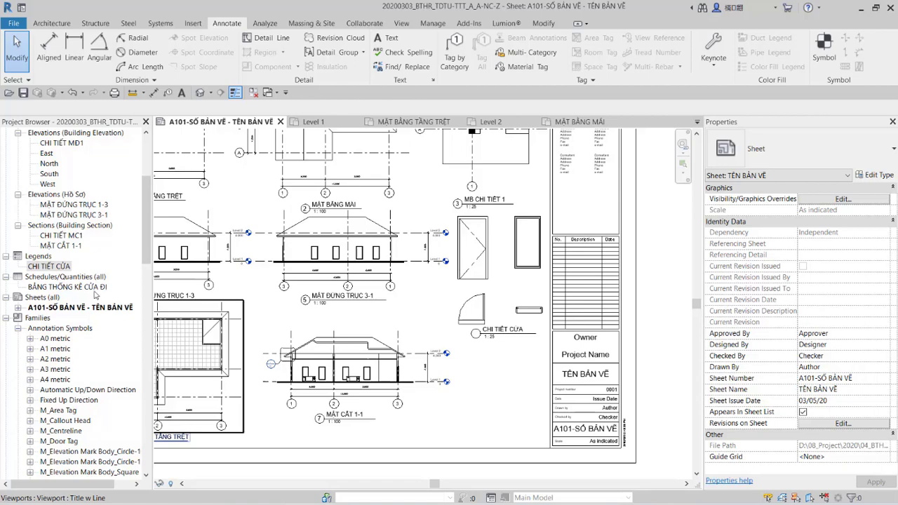
# - Drag the BẢNG THỐNG KÊ CỬA ĐI schedule onto sheet A101 next to the section viewport
pyautogui.click(95, 290)
pyautogui.moveTo(96, 295); pyautogui.dragTo(492, 394)
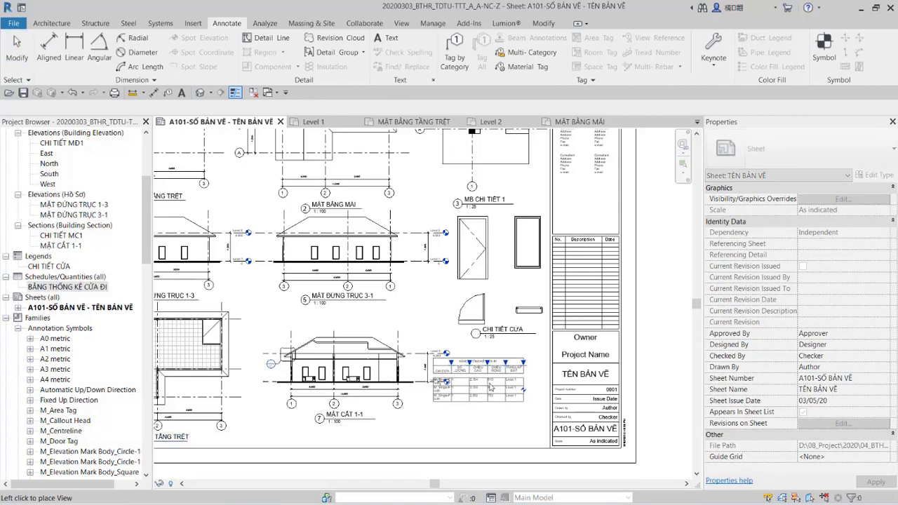
pyautogui.click(500, 398)
pyautogui.scroll(-4, 477, 398)
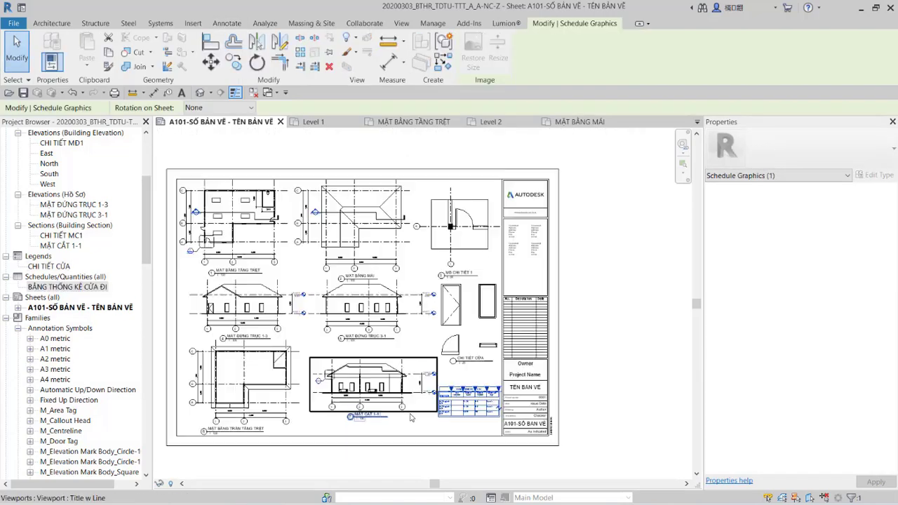
pyautogui.click(607, 376)
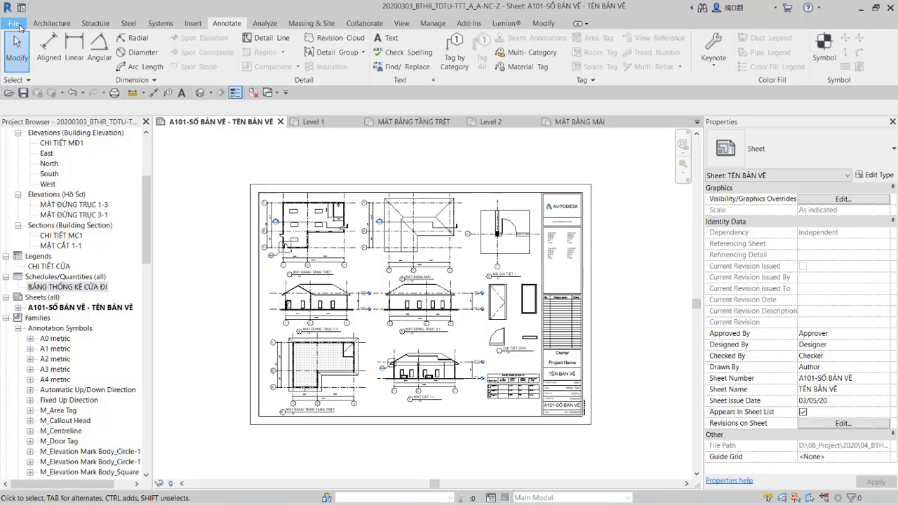
pyautogui.click(15, 24)
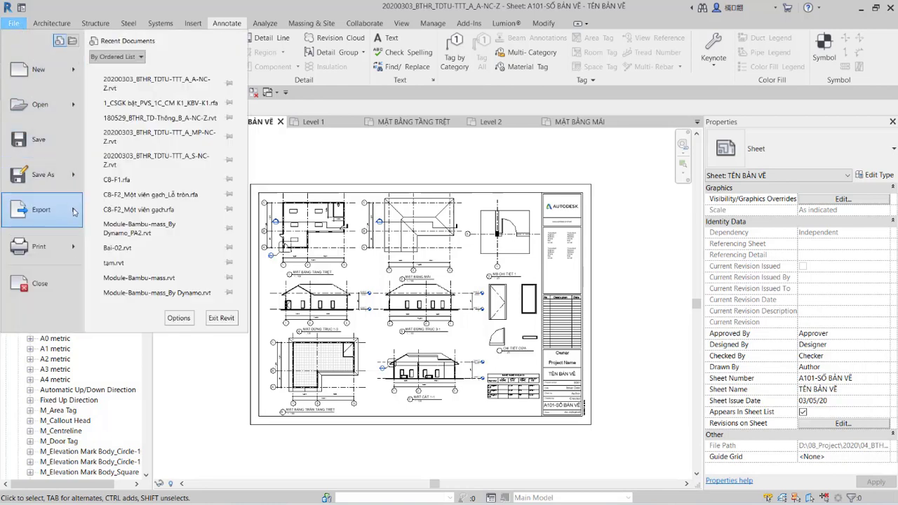
pyautogui.moveTo(42, 209)
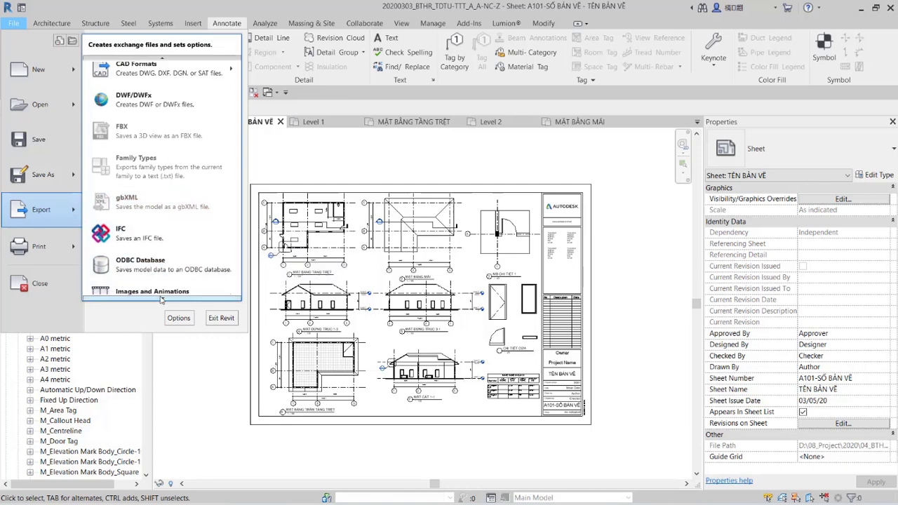
pyautogui.scroll(-3, 165, 274)
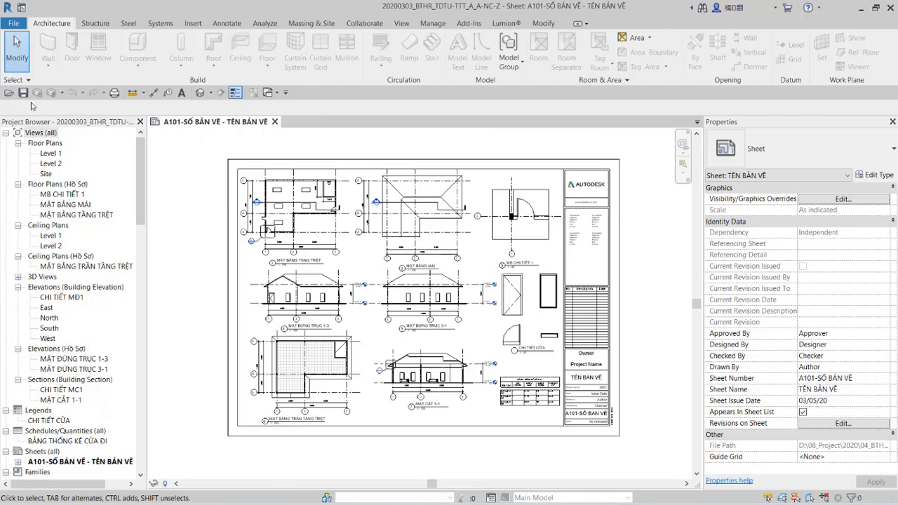
# - Review sheet A101's print settings with the PDF24 printer and Combine into single file, then close
pyautogui.click(15, 24)
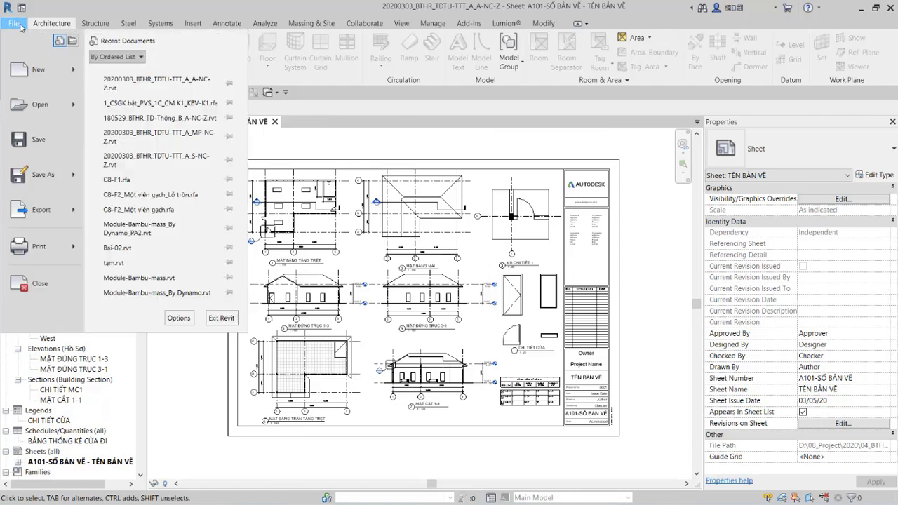
pyautogui.moveTo(40, 246)
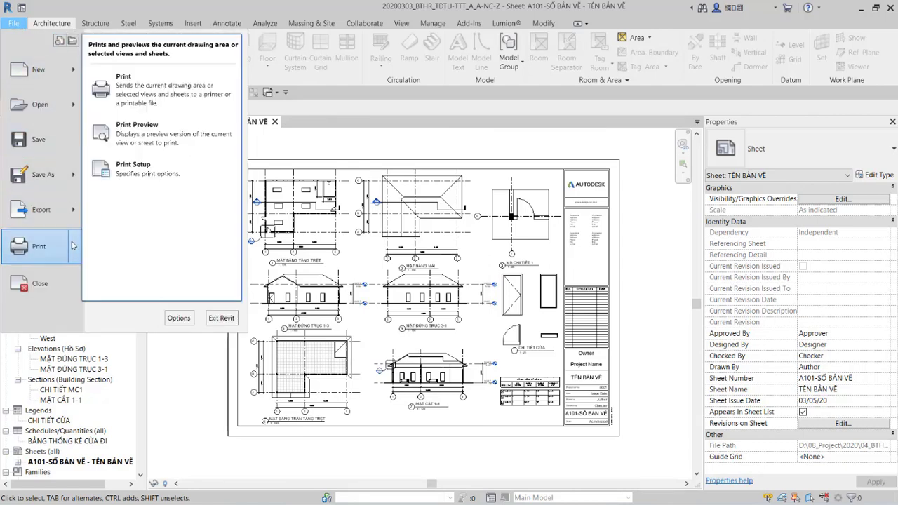
pyautogui.click(159, 96)
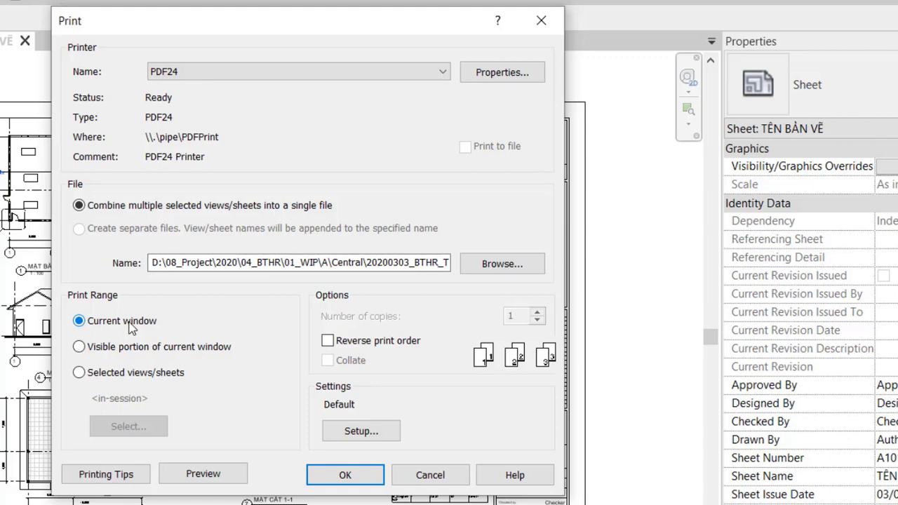
pyautogui.click(537, 31)
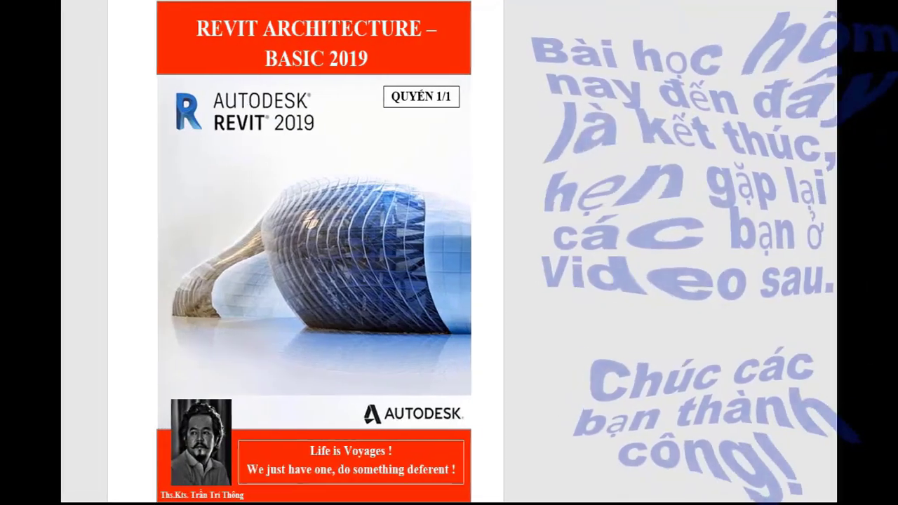